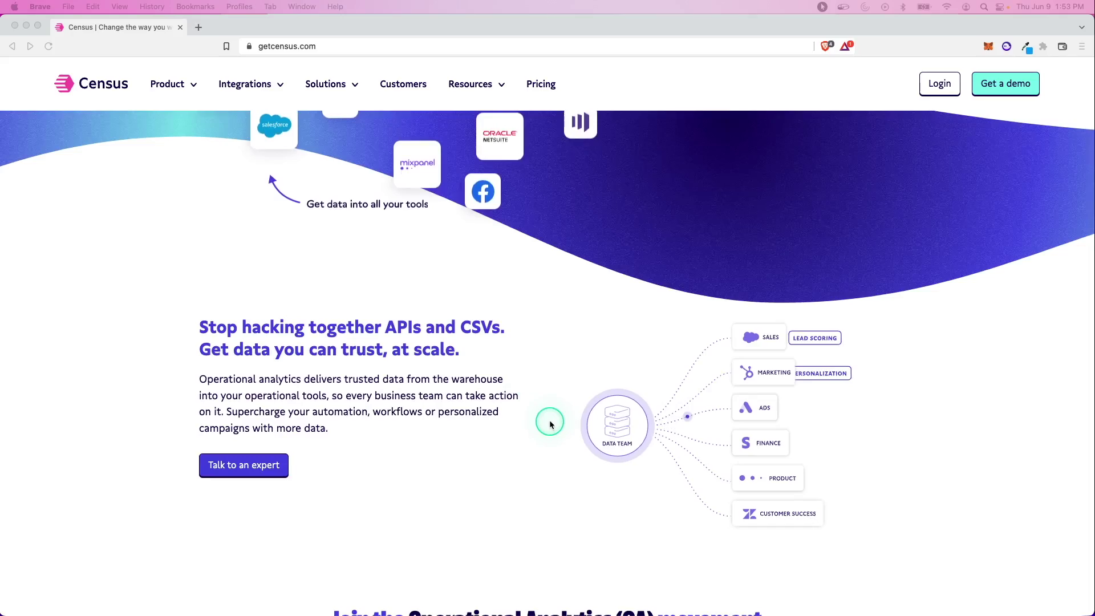
Step: Scroll down the Census Product page to the diagram of warehouse data syncing to go-to-market tools
{"action": "scroll", "coordinate": [551, 423], "scroll_direction": "down", "scroll_amount": 2}
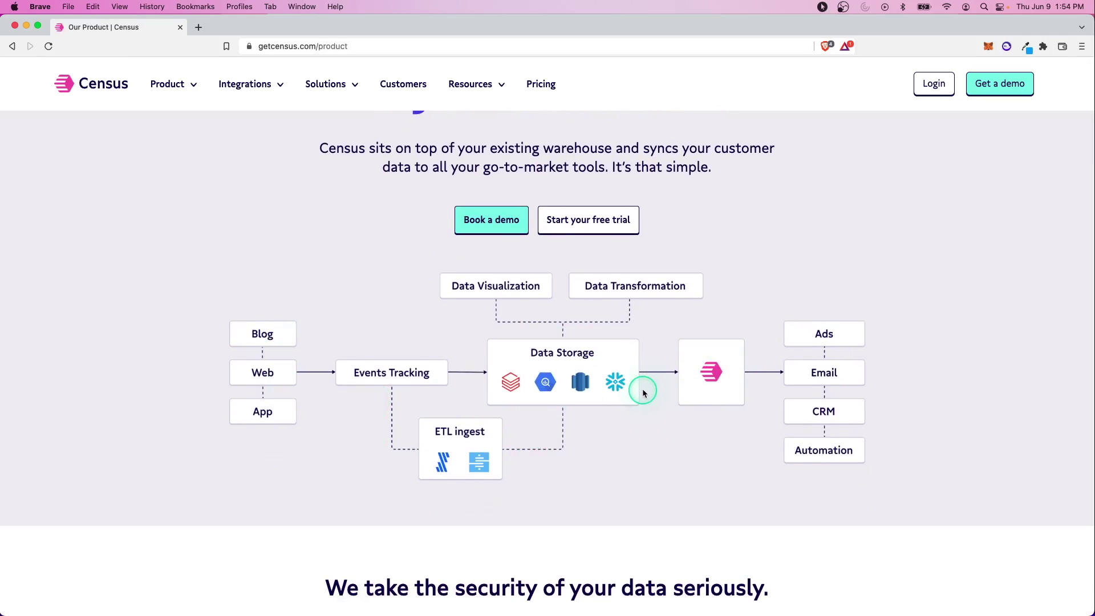
Step: Scroll further down to the 'Connect the apps you already use' grid with Snowflake, Salesforce and Postgres
{"action": "scroll", "coordinate": [643, 392], "scroll_direction": "down", "scroll_amount": 1}
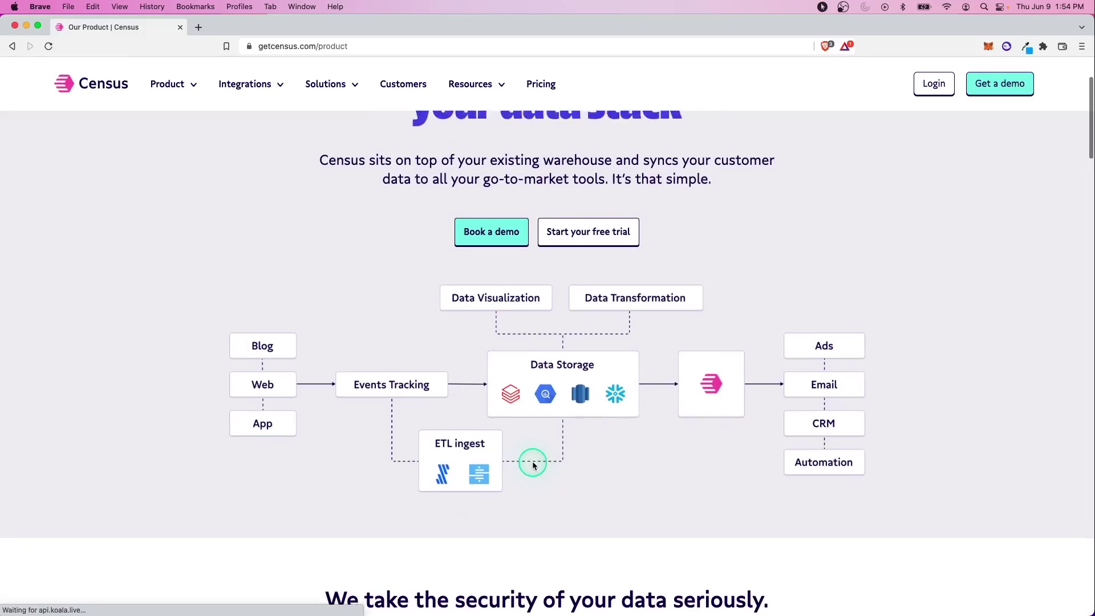
{"action": "scroll", "coordinate": [534, 466], "scroll_direction": "down", "scroll_amount": 1}
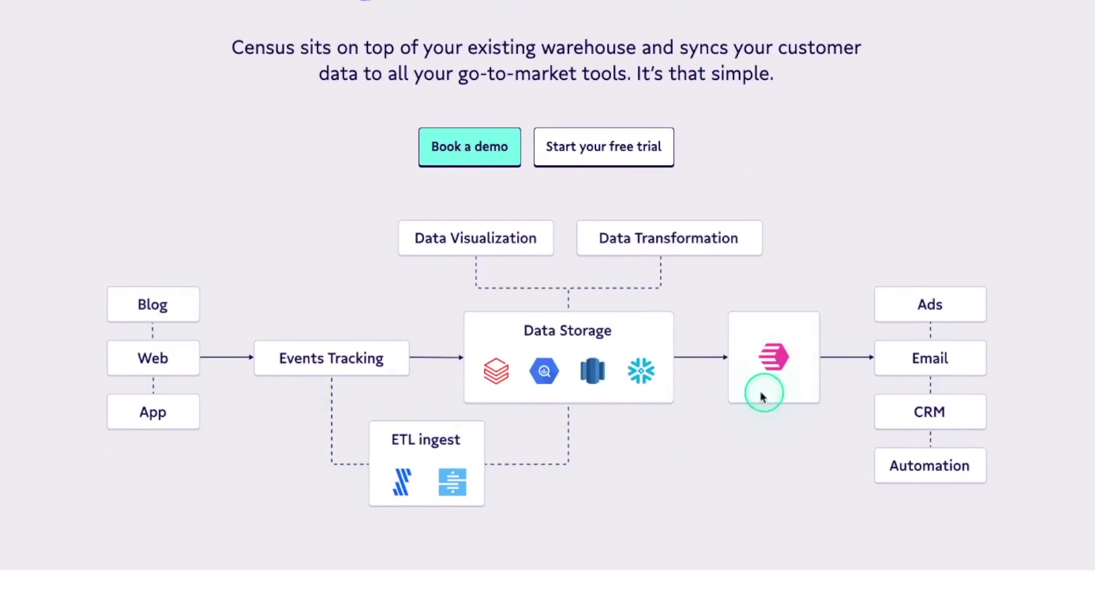
{"action": "scroll", "coordinate": [697, 379], "scroll_direction": "down", "scroll_amount": 1}
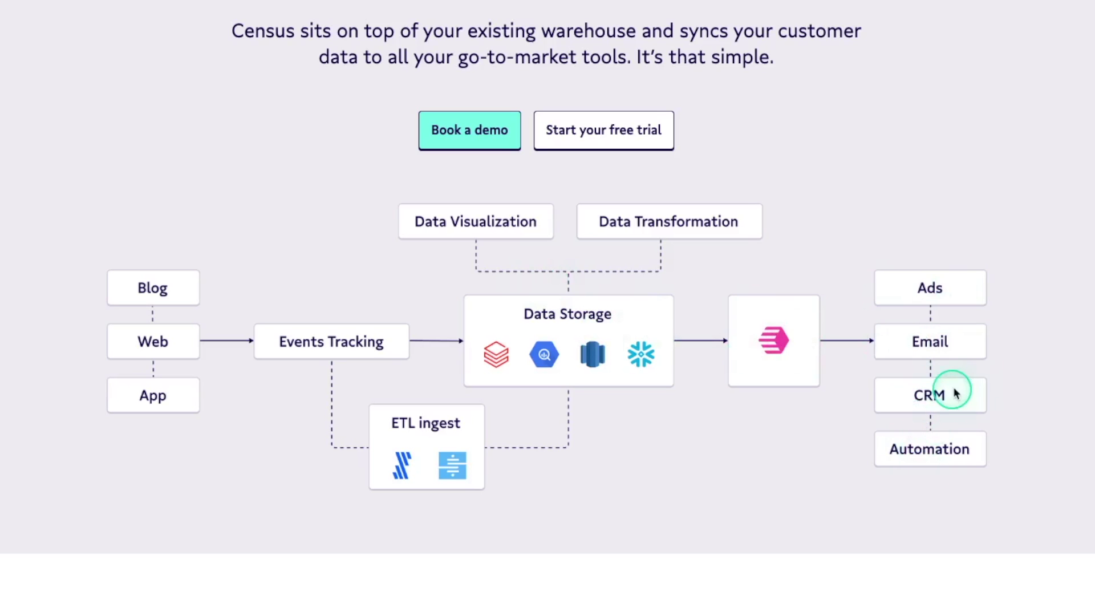
{"action": "scroll", "coordinate": [714, 450], "scroll_direction": "down", "scroll_amount": 10}
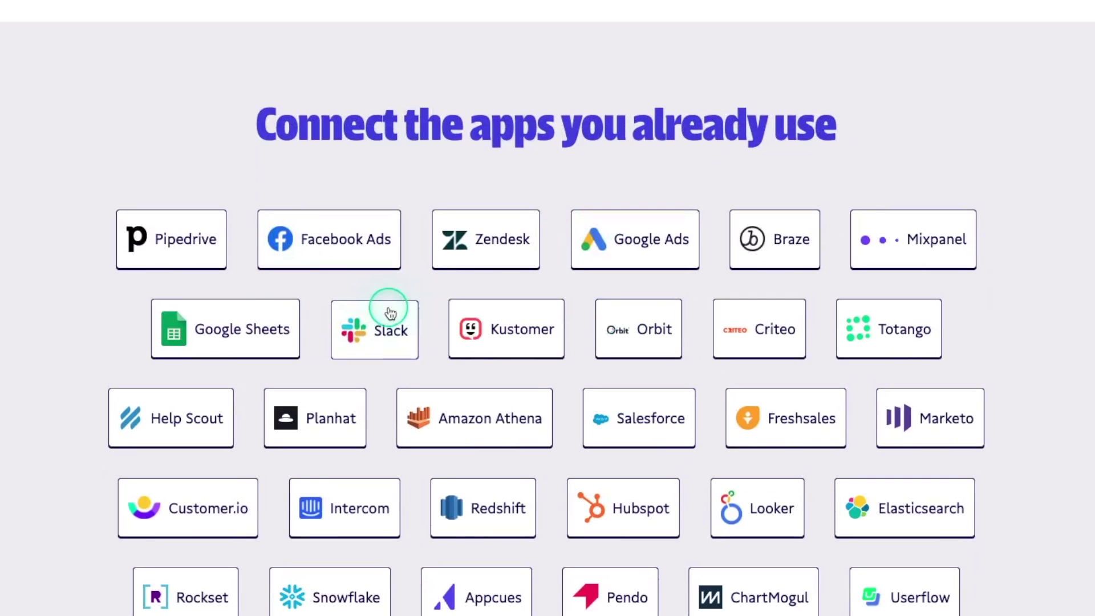
{"action": "scroll", "coordinate": [499, 365], "scroll_direction": "down", "scroll_amount": 3}
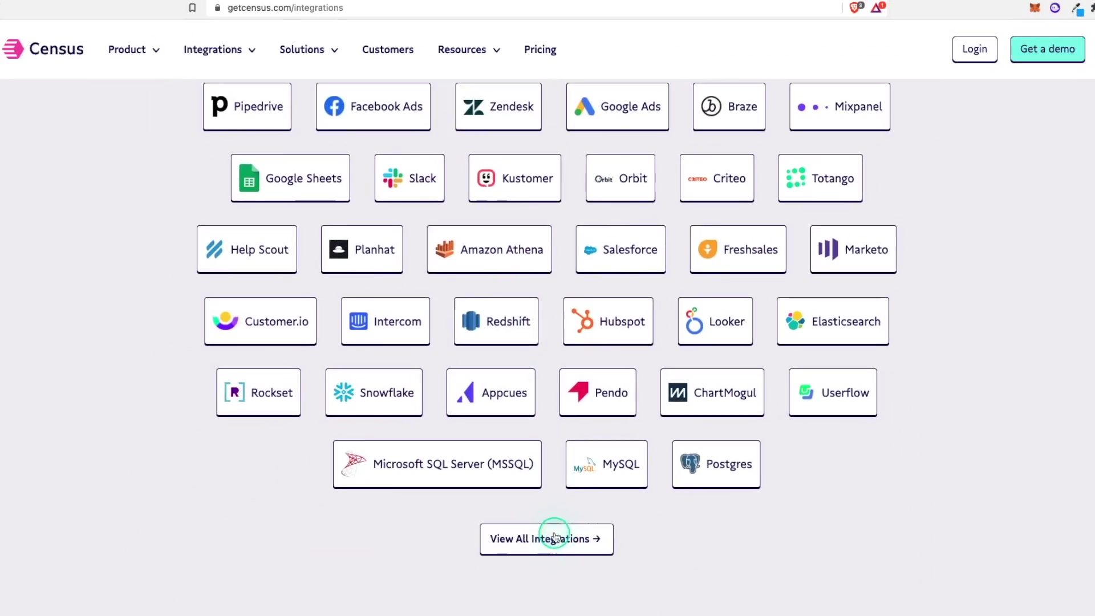
Step: Browse the full integrations catalogue, then go back to the Census home page via the logo
{"action": "left_click", "coordinate": [555, 536]}
{"action": "scroll", "coordinate": [552, 454], "scroll_direction": "down", "scroll_amount": 10}
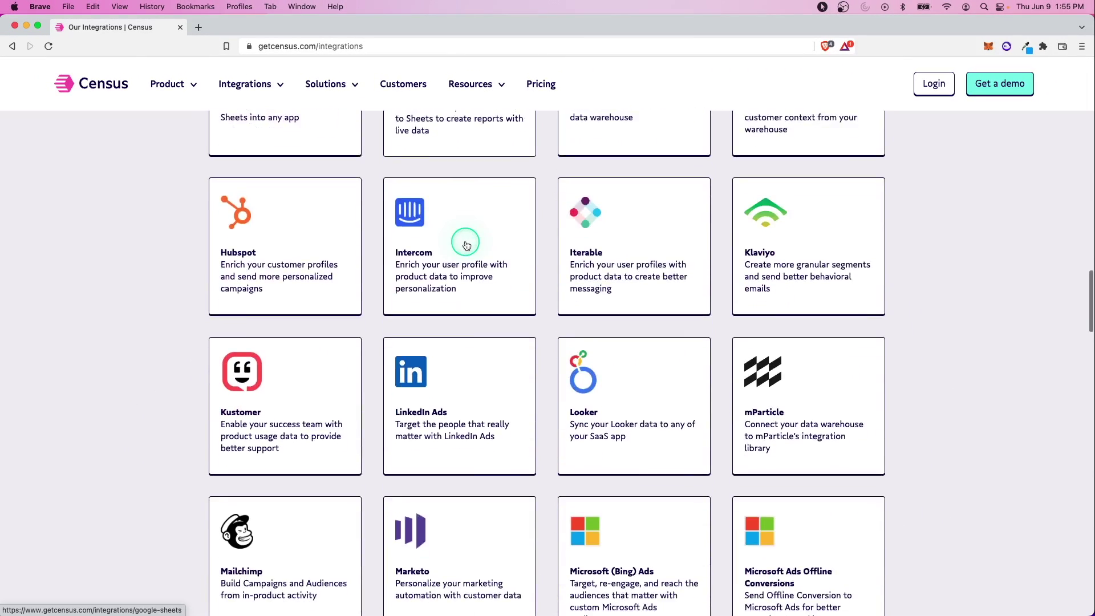
{"action": "scroll", "coordinate": [466, 246], "scroll_direction": "down", "scroll_amount": 4}
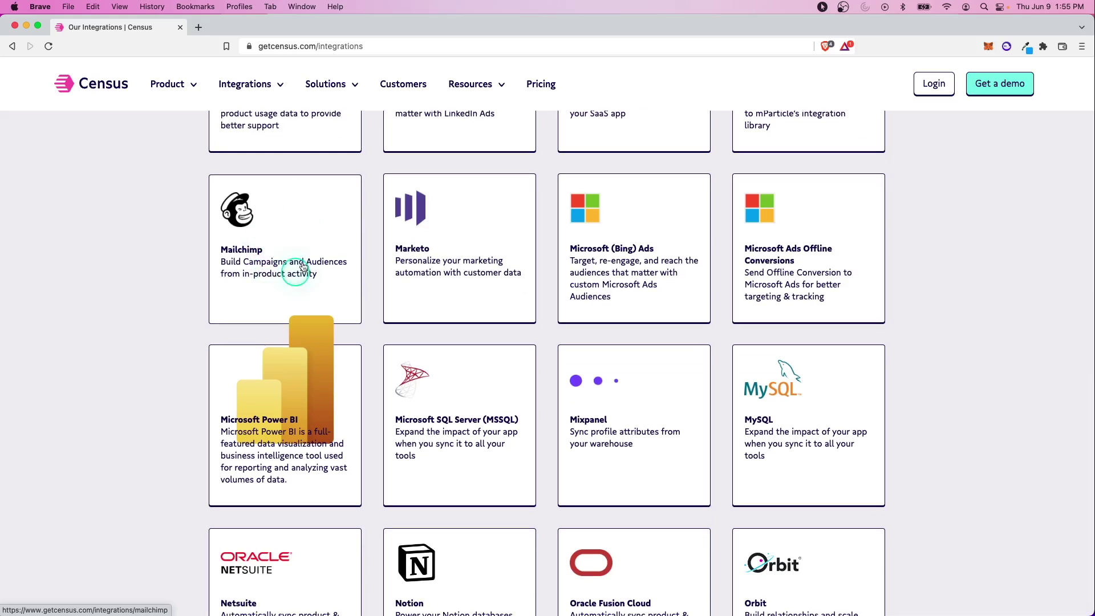
{"action": "scroll", "coordinate": [138, 331], "scroll_direction": "down", "scroll_amount": 3}
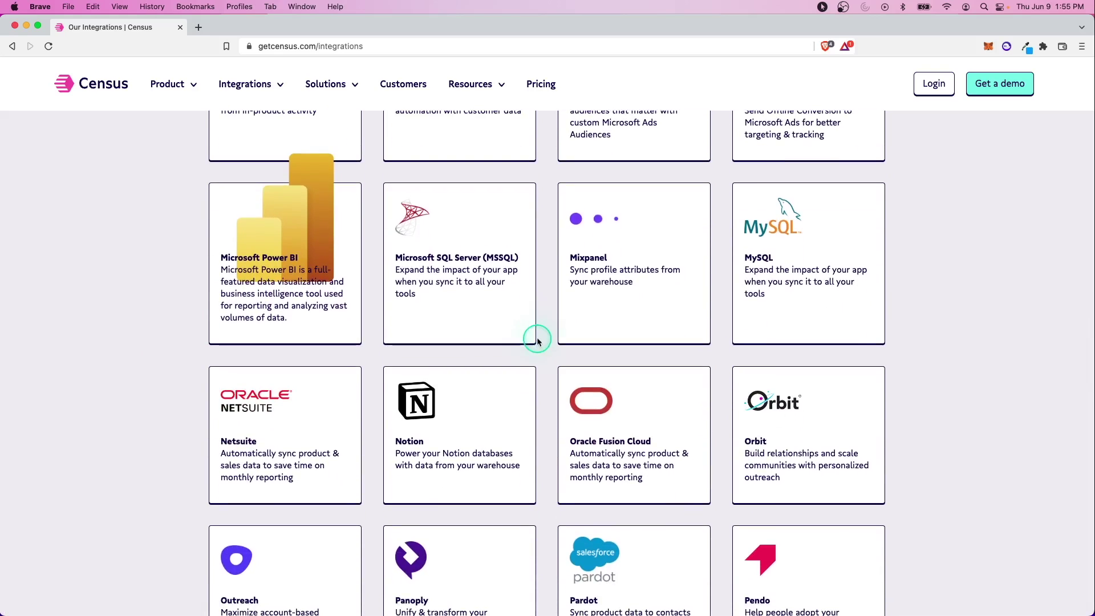
{"action": "scroll", "coordinate": [672, 306], "scroll_direction": "down", "scroll_amount": 4}
{"action": "scroll", "coordinate": [808, 428], "scroll_direction": "down", "scroll_amount": 10}
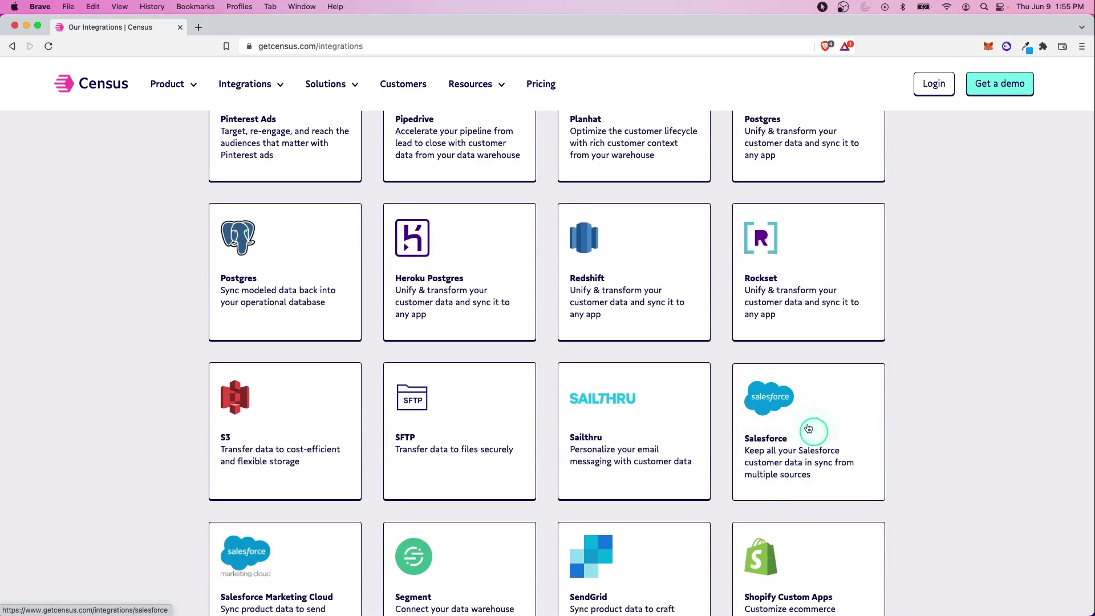
{"action": "scroll", "coordinate": [794, 453], "scroll_direction": "down", "scroll_amount": 1}
{"action": "scroll", "coordinate": [800, 385], "scroll_direction": "down", "scroll_amount": 4}
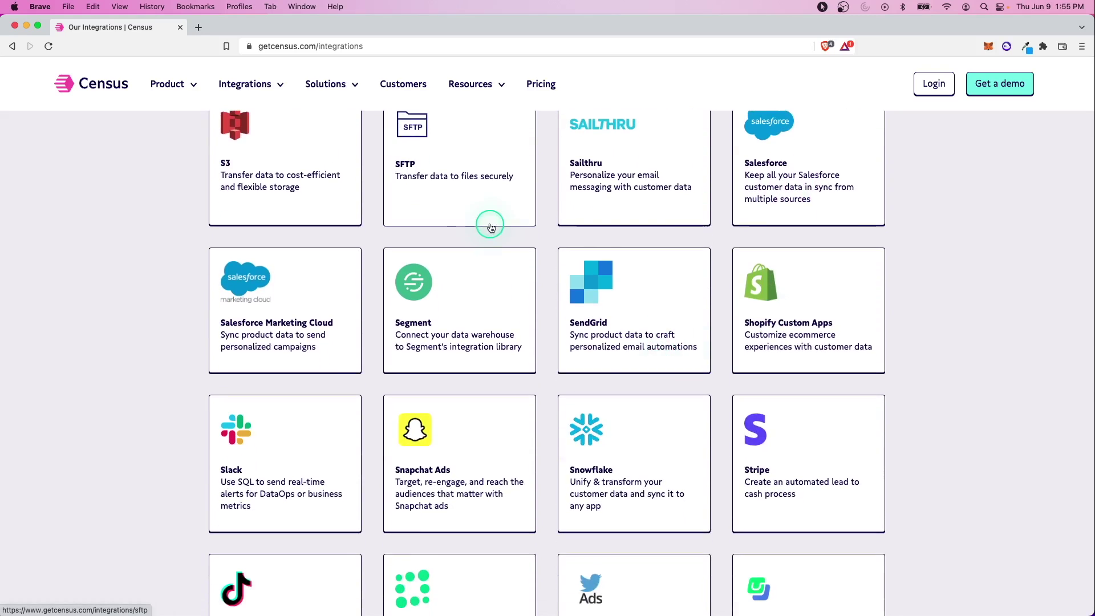
{"action": "scroll", "coordinate": [518, 216], "scroll_direction": "up", "scroll_amount": 20}
{"action": "scroll", "coordinate": [626, 220], "scroll_direction": "up", "scroll_amount": 10}
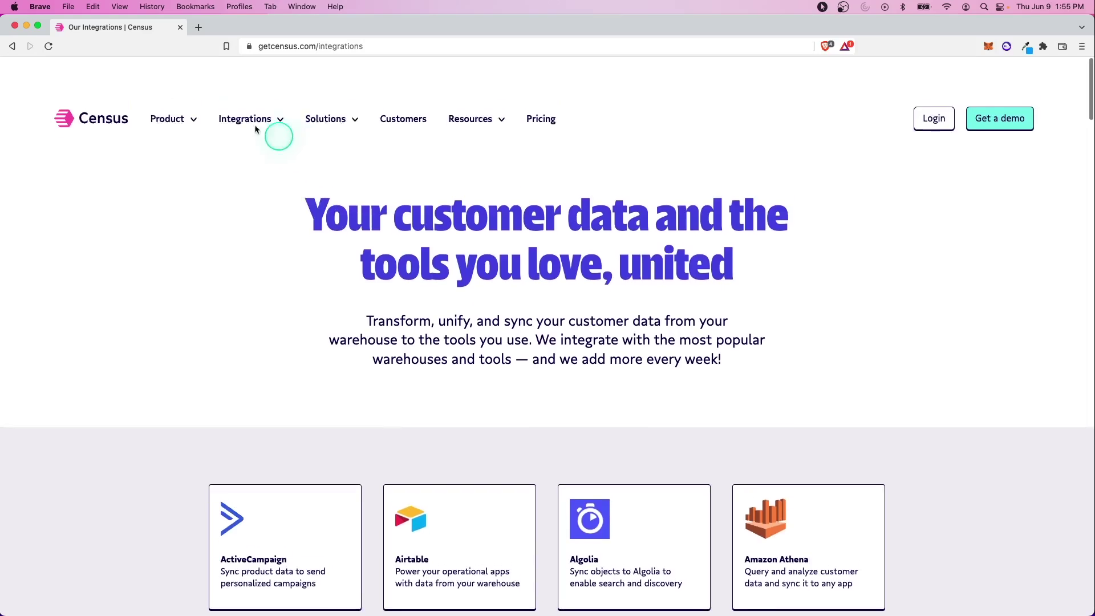
{"action": "left_click", "coordinate": [89, 83]}
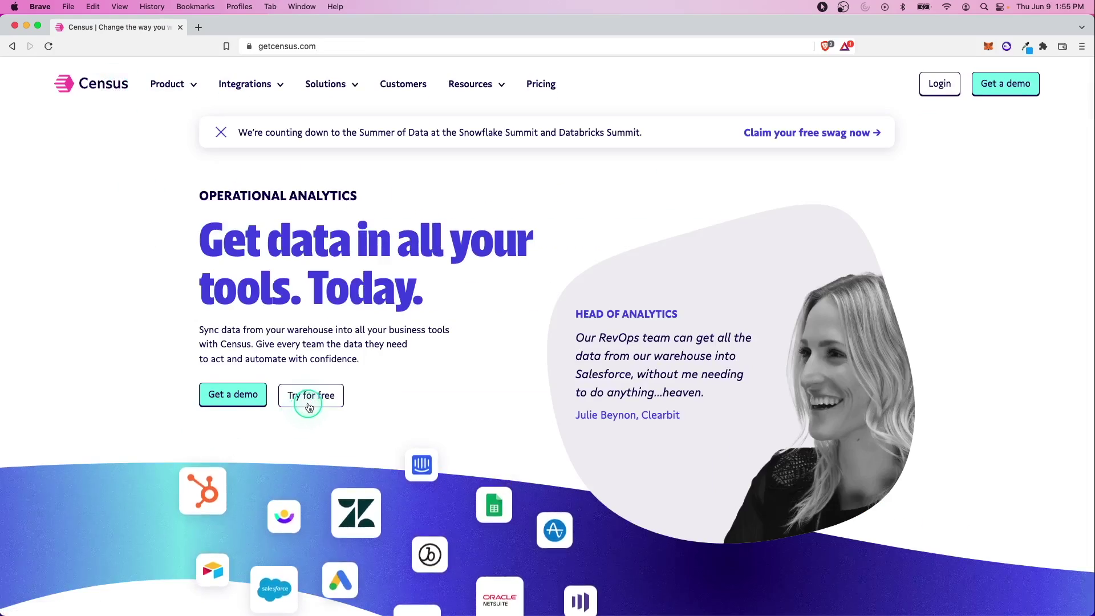
Step: Start a free trial and register a new account with an email address and password
{"action": "left_click", "coordinate": [308, 399]}
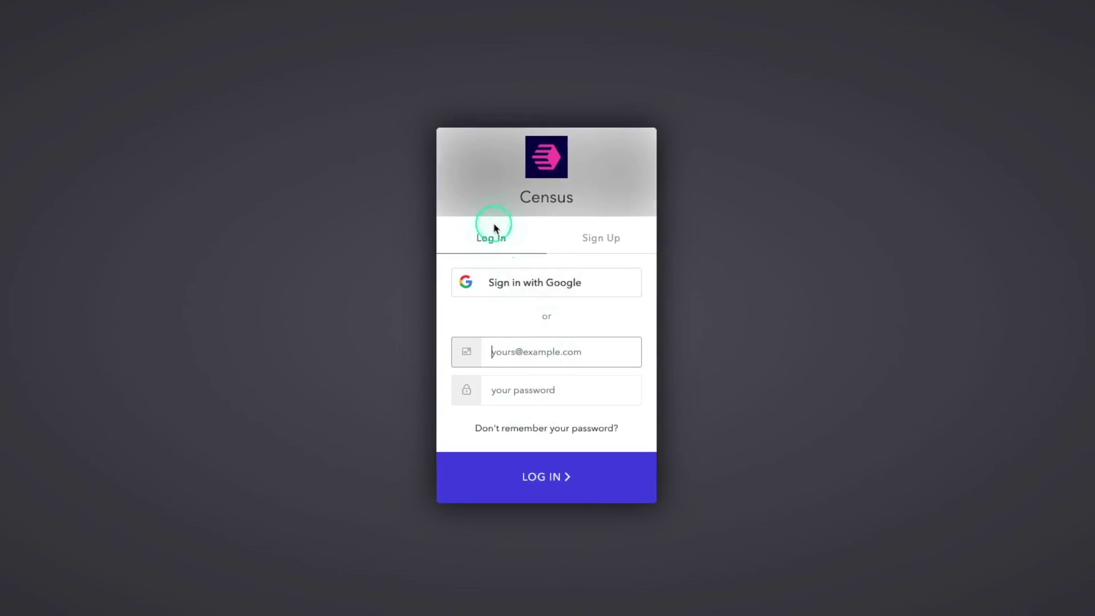
{"action": "left_click", "coordinate": [599, 231]}
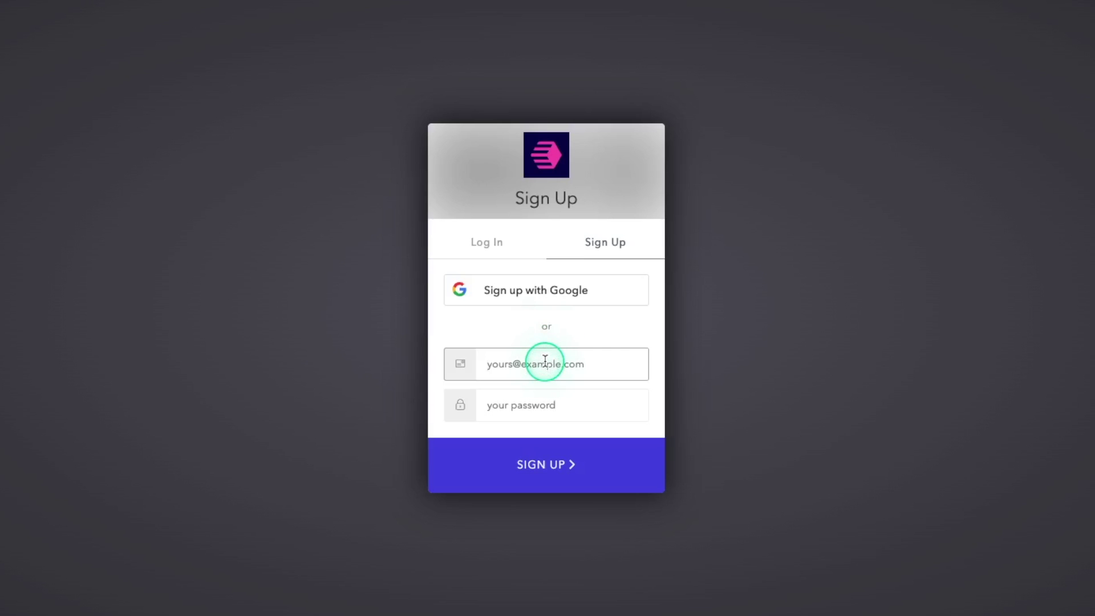
{"action": "key", "text": "Tab"}
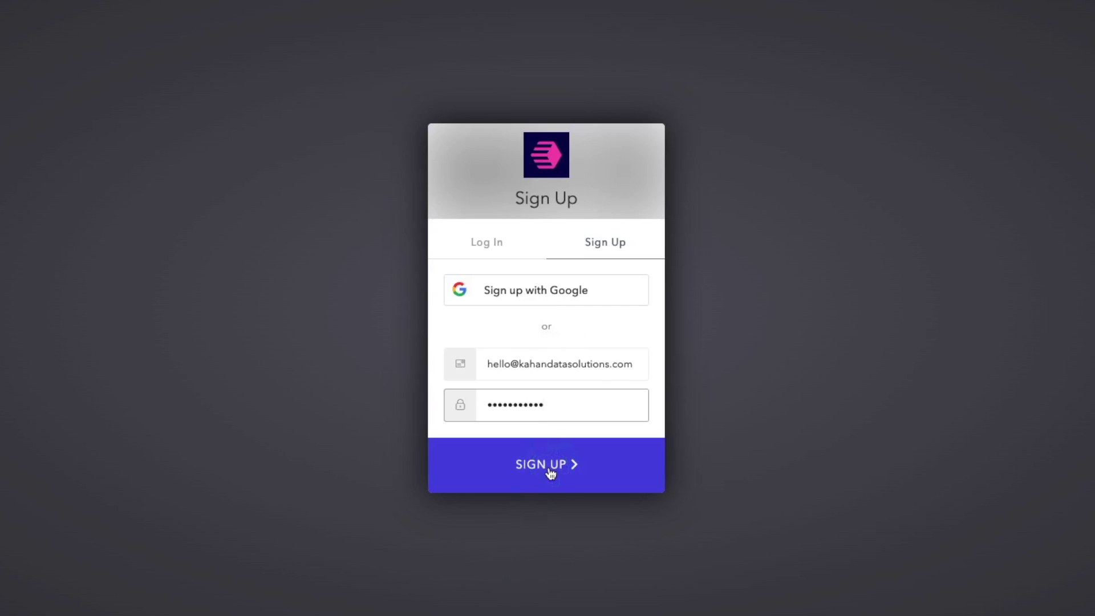
{"action": "left_click", "coordinate": [550, 473]}
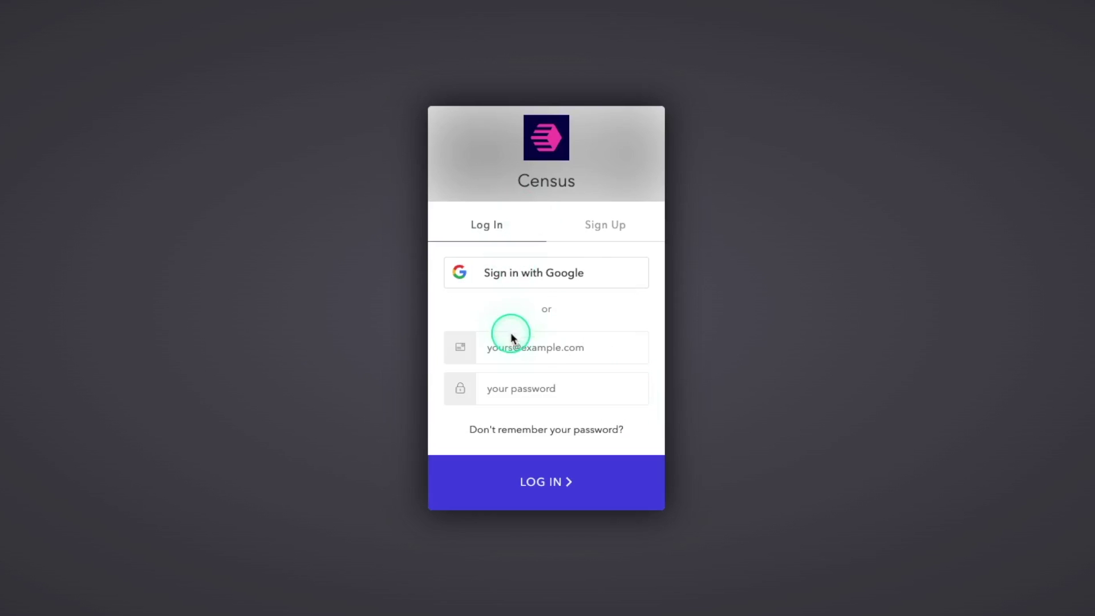
Step: Log in with the account email and accept the terms to reach Quick Start
{"action": "left_click", "coordinate": [537, 349]}
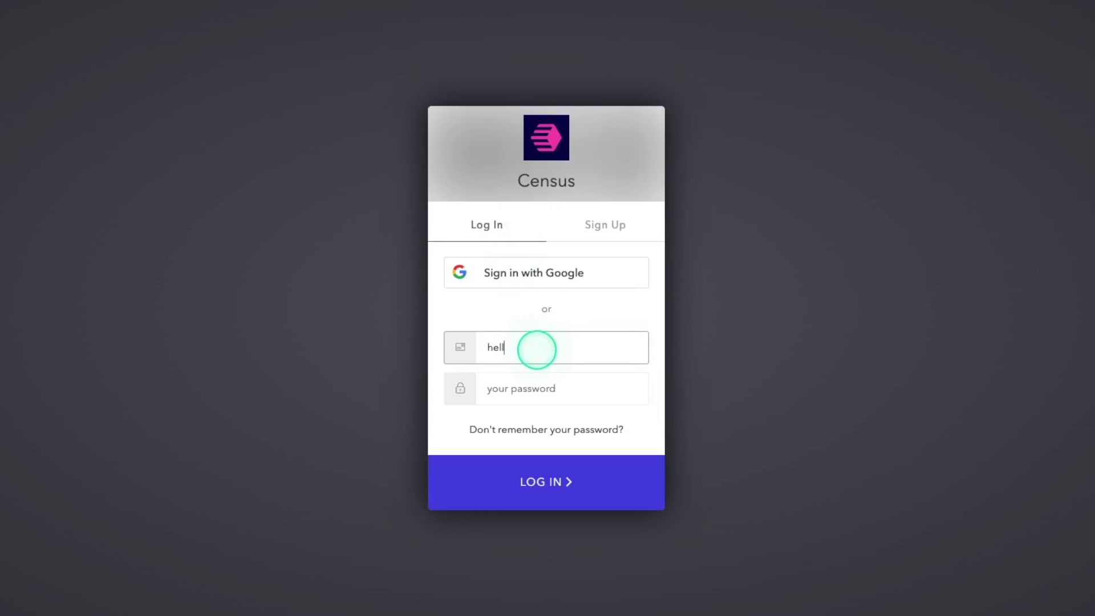
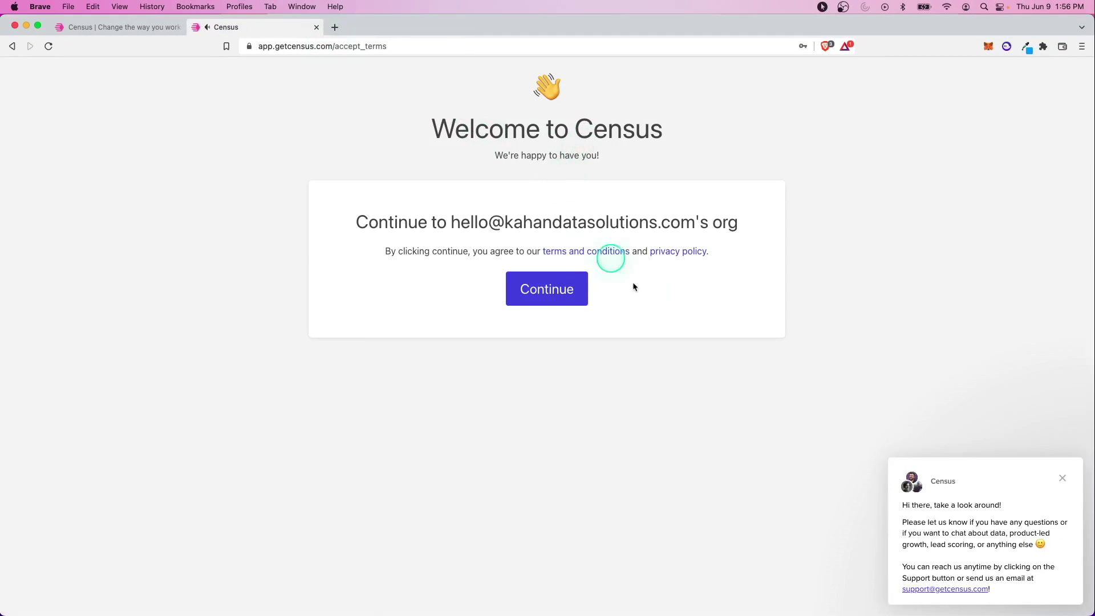
{"action": "left_click", "coordinate": [554, 287]}
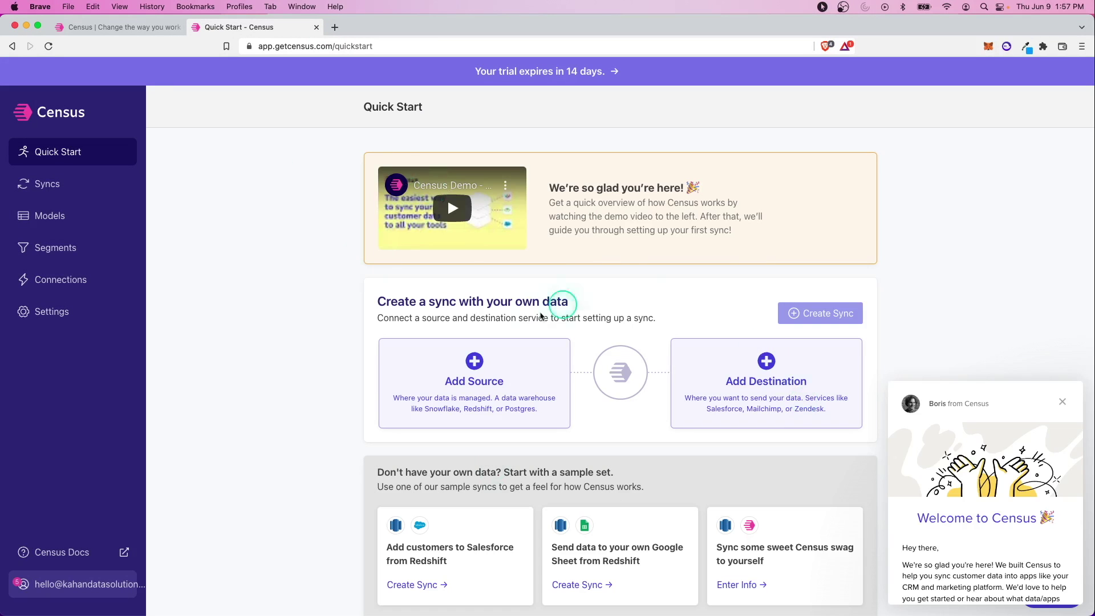
Step: Scroll the Quick Start dashboard, then go to the Syncs page showing no data source connections
{"action": "scroll", "coordinate": [492, 351], "scroll_direction": "down", "scroll_amount": 2}
{"action": "scroll", "coordinate": [492, 352], "scroll_direction": "up", "scroll_amount": 2}
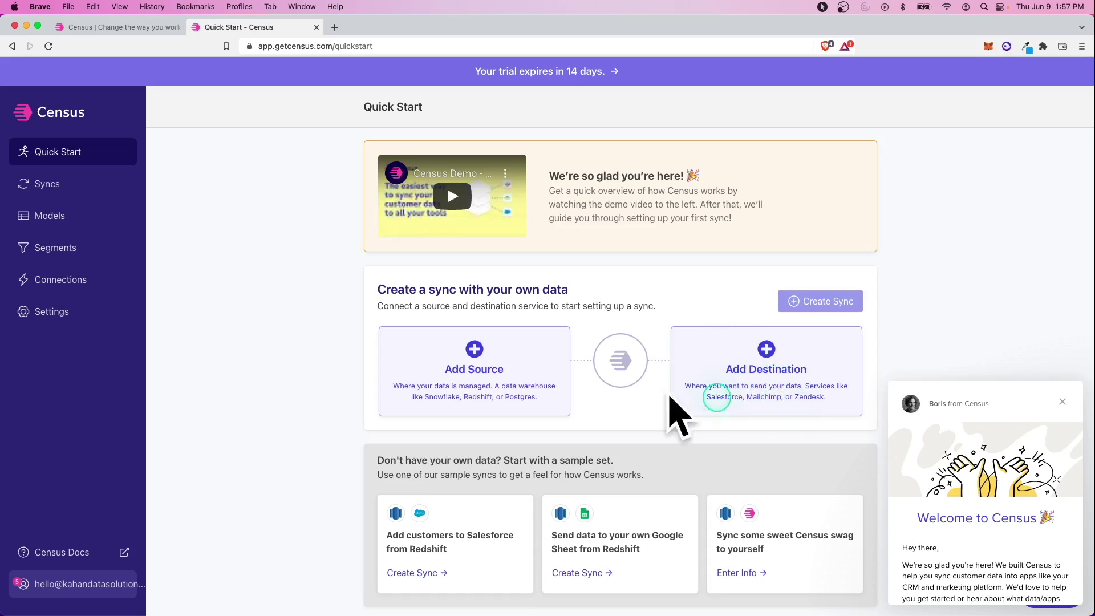
{"action": "scroll", "coordinate": [657, 448], "scroll_direction": "down", "scroll_amount": 2}
{"action": "scroll", "coordinate": [657, 448], "scroll_direction": "up", "scroll_amount": 2}
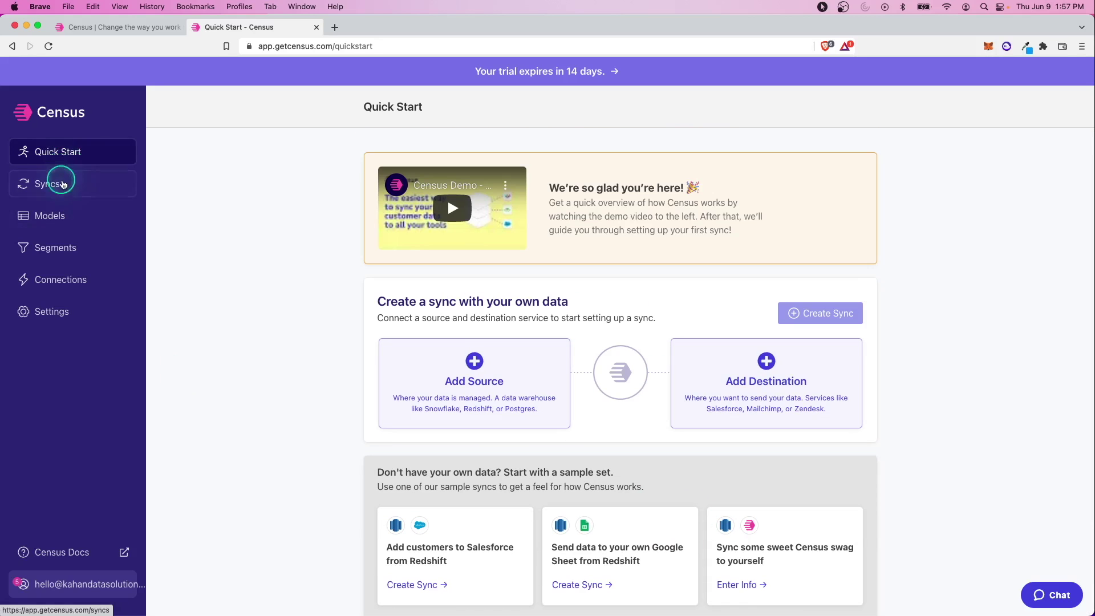
{"action": "left_click", "coordinate": [57, 186]}
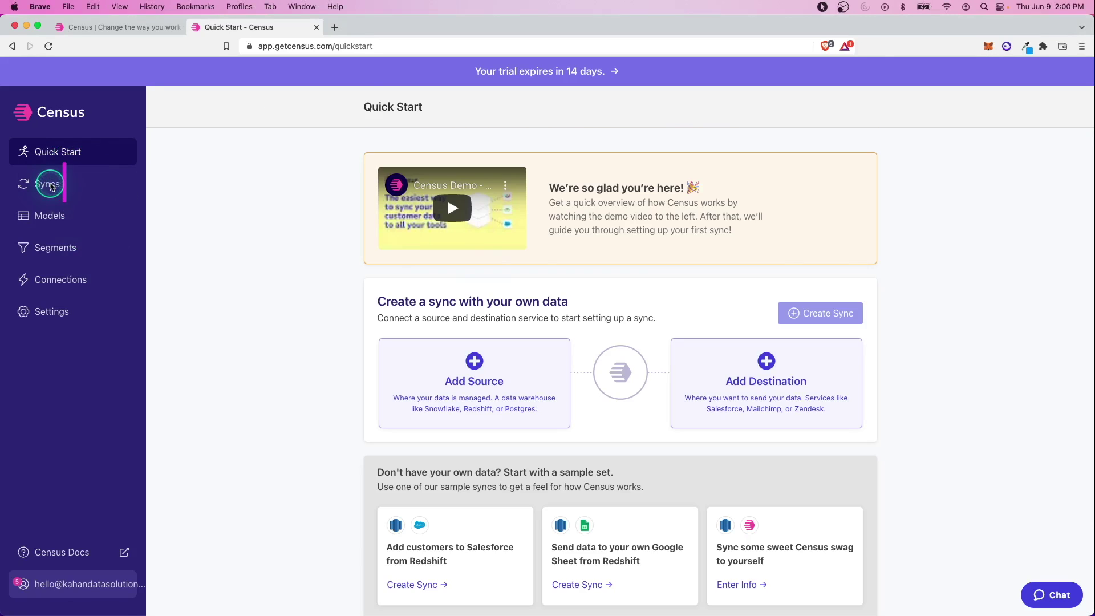
{"action": "left_click", "coordinate": [57, 186]}
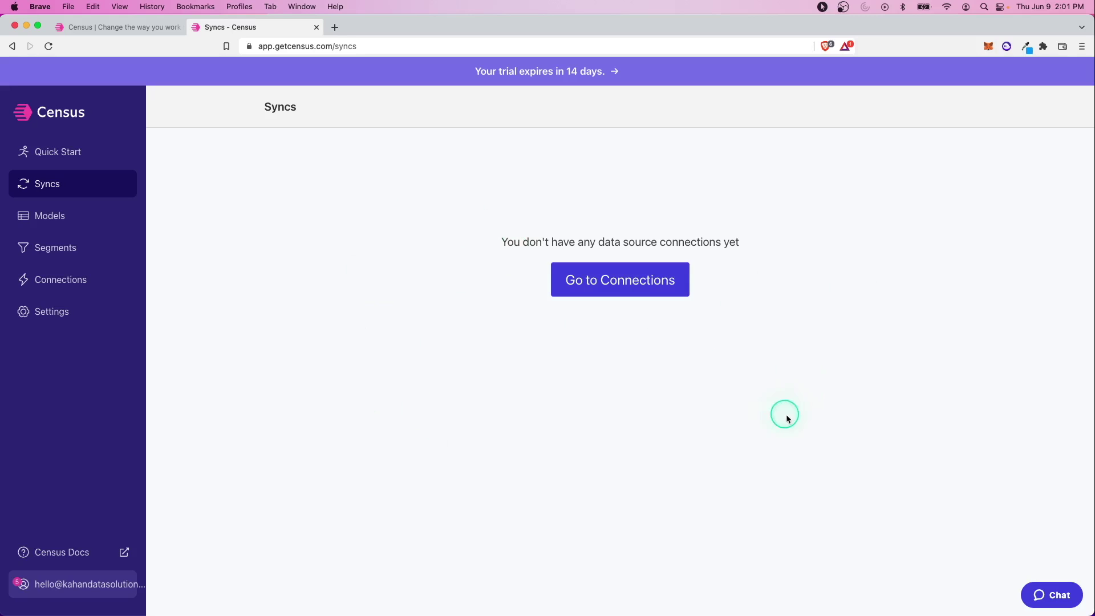
Step: Read the Models page description, highlighting its text, then move on to the Segments page
{"action": "left_click", "coordinate": [60, 216]}
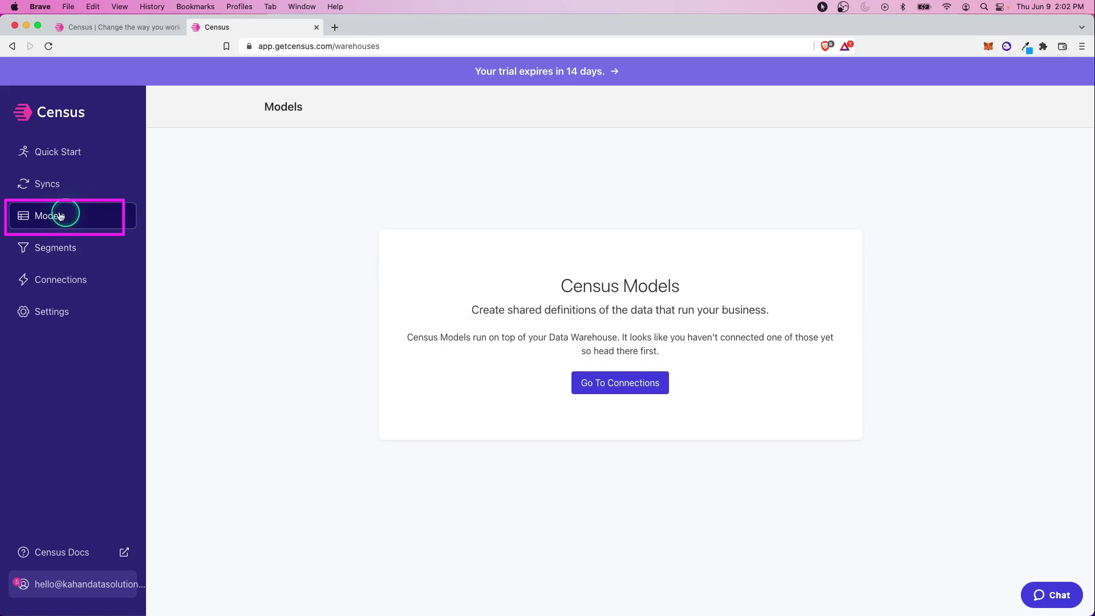
{"action": "left_click_drag", "start_coordinate": [414, 337], "coordinate": [459, 339]}
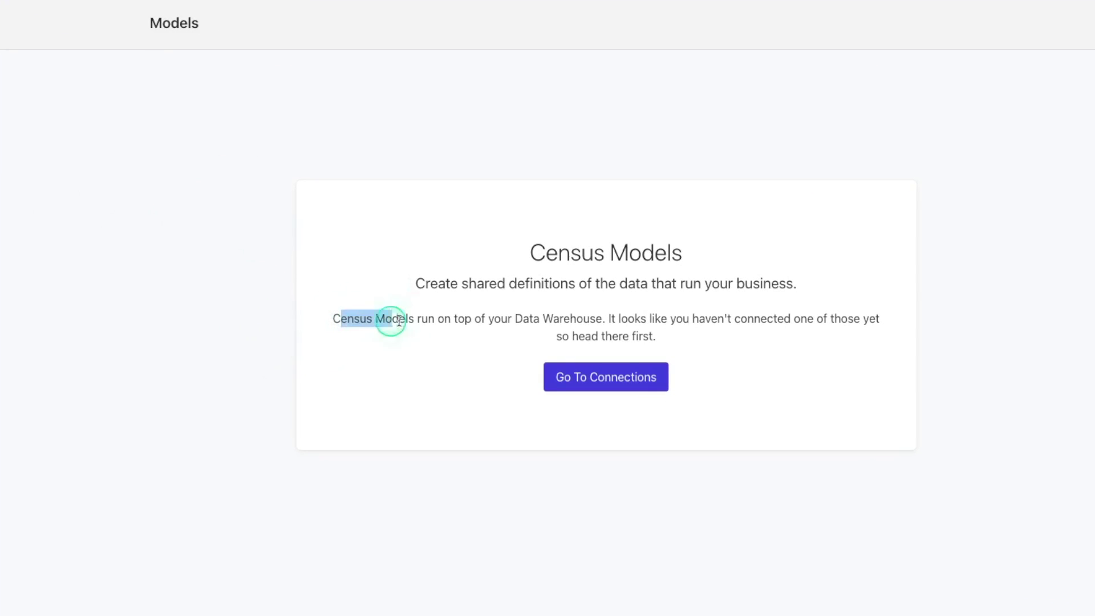
{"action": "left_click_drag", "start_coordinate": [399, 320], "coordinate": [606, 319]}
{"action": "left_click", "coordinate": [602, 318]}
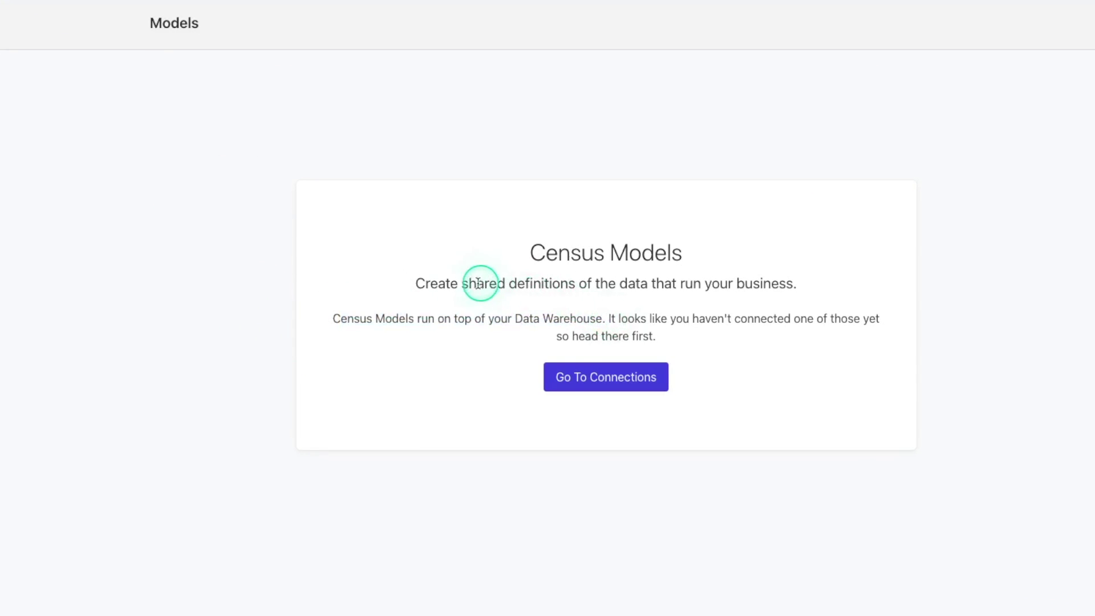
{"action": "left_click_drag", "start_coordinate": [437, 283], "coordinate": [580, 283]}
{"action": "left_click", "coordinate": [580, 284]}
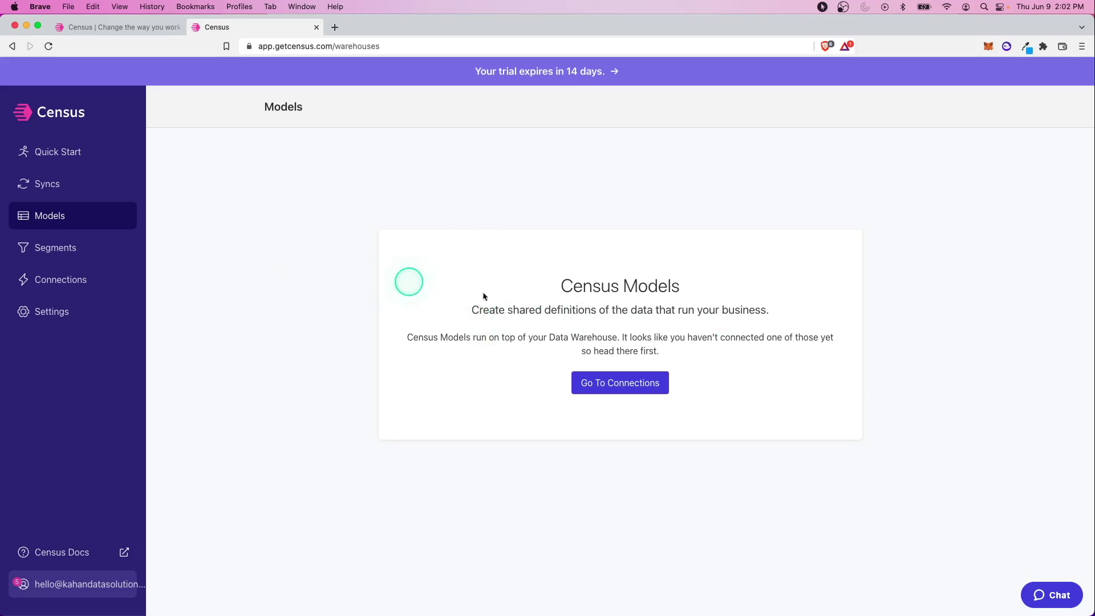
{"action": "left_click", "coordinate": [85, 246]}
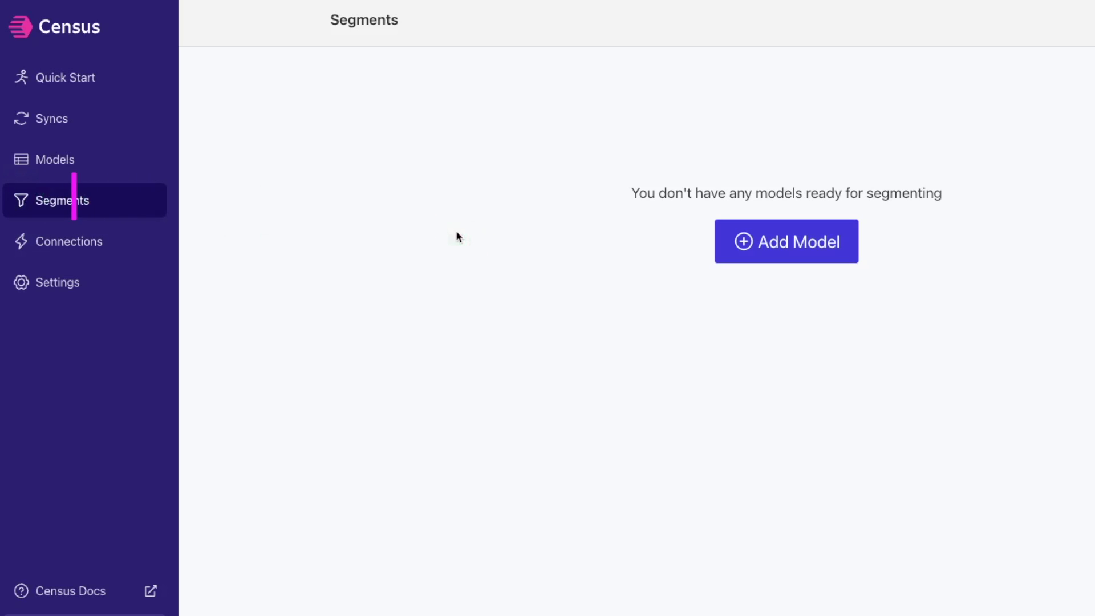
Step: Go to Connections, highlight the first-data-source message, and scroll to the empty Service Connections card
{"action": "left_click", "coordinate": [92, 241]}
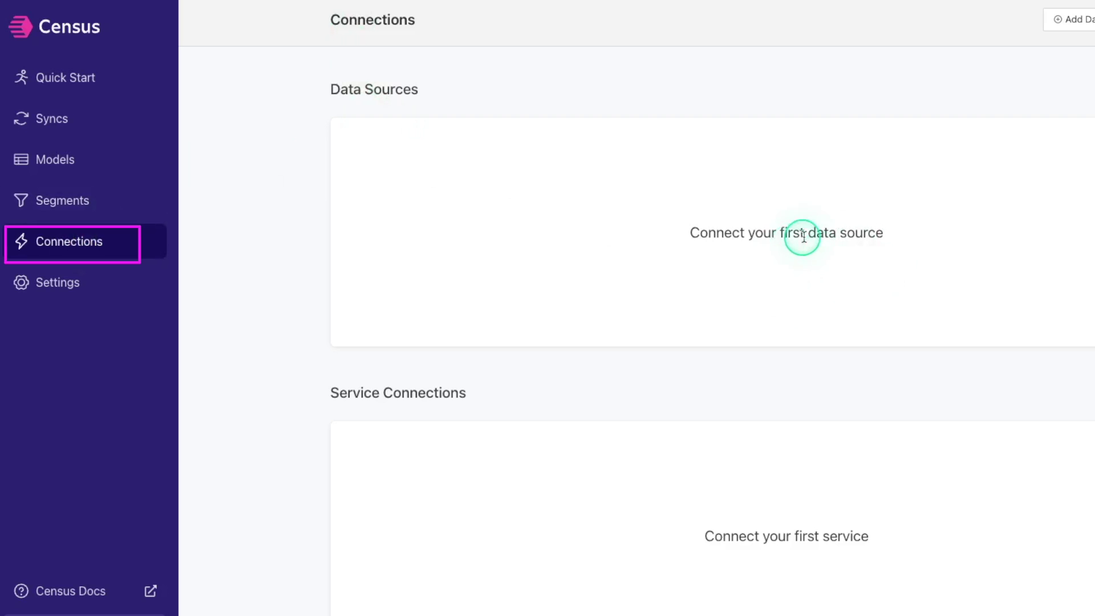
{"action": "left_click_drag", "start_coordinate": [690, 233], "coordinate": [856, 238]}
{"action": "left_click", "coordinate": [853, 238]}
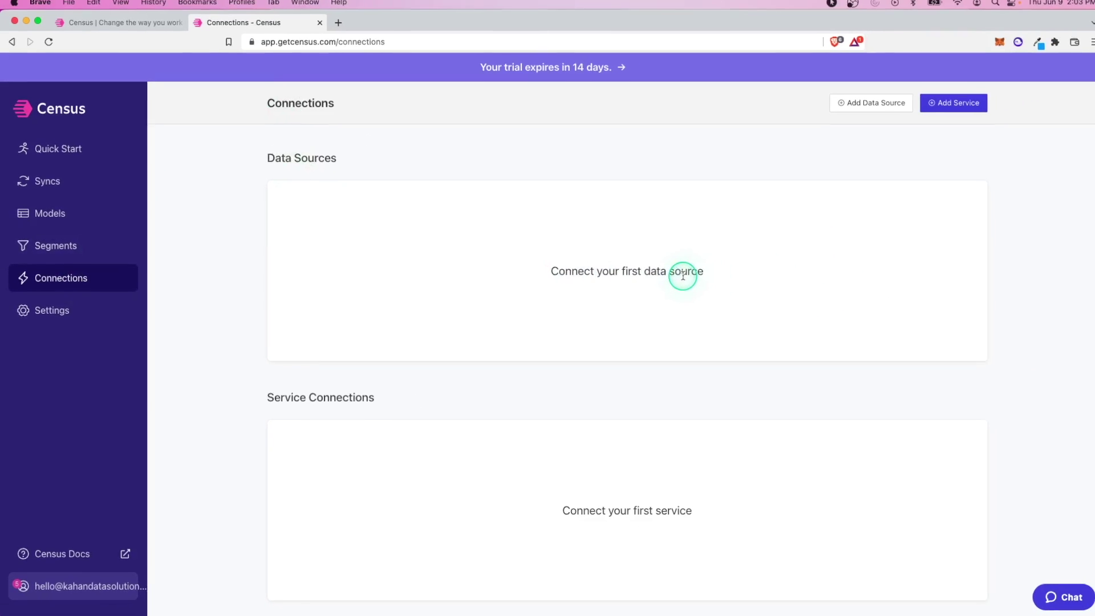
{"action": "scroll", "coordinate": [675, 277], "scroll_direction": "down", "scroll_amount": 2}
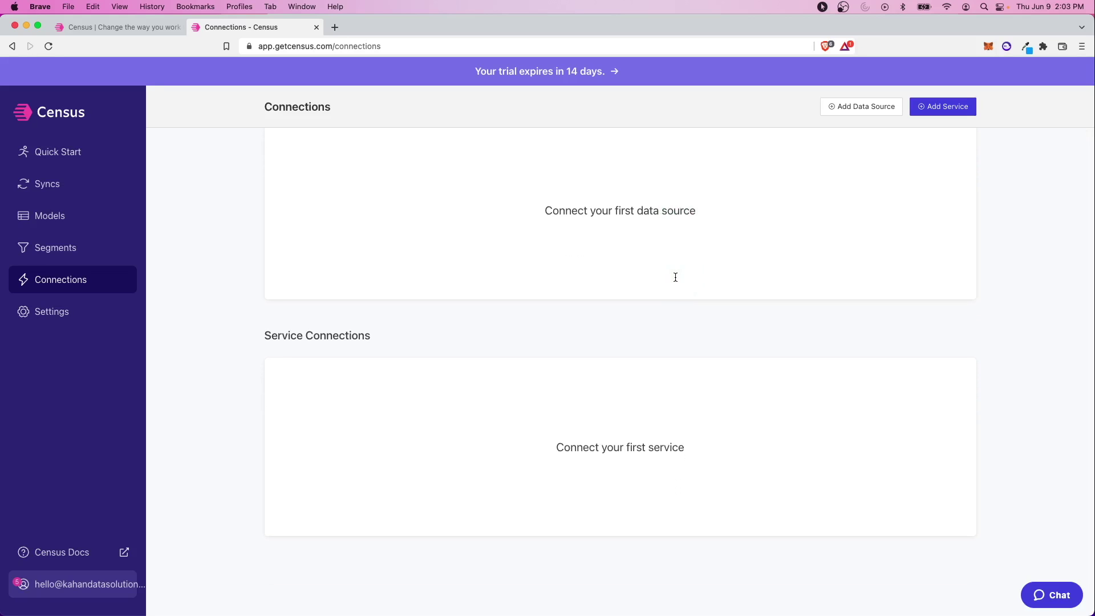
{"action": "left_click_drag", "start_coordinate": [428, 338], "coordinate": [268, 334]}
{"action": "left_click", "coordinate": [308, 366]}
{"action": "scroll", "coordinate": [520, 447], "scroll_direction": "down", "scroll_amount": 1}
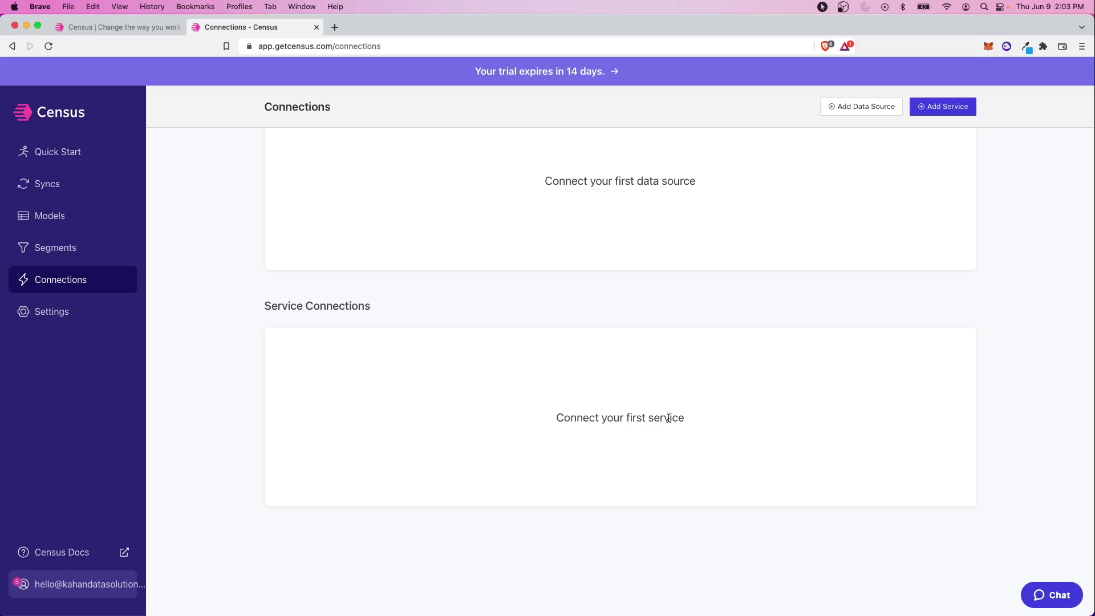
Step: Tour the General, Team Members, Plans & Billing, API and Integrations settings, then go to Census Docs
{"action": "left_click", "coordinate": [53, 312]}
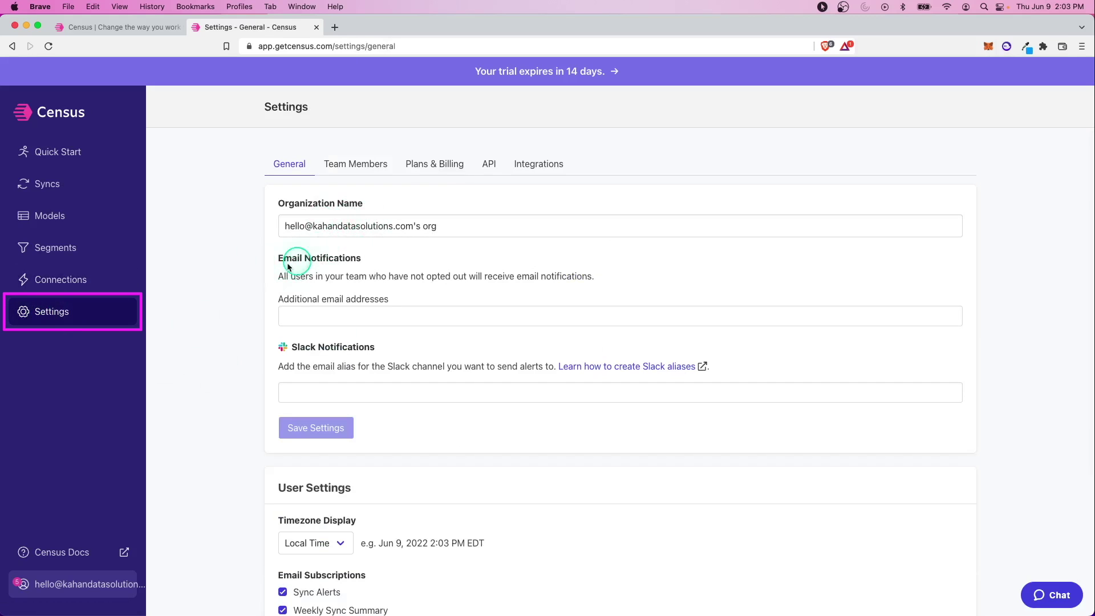
{"action": "scroll", "coordinate": [359, 262], "scroll_direction": "down", "scroll_amount": 3}
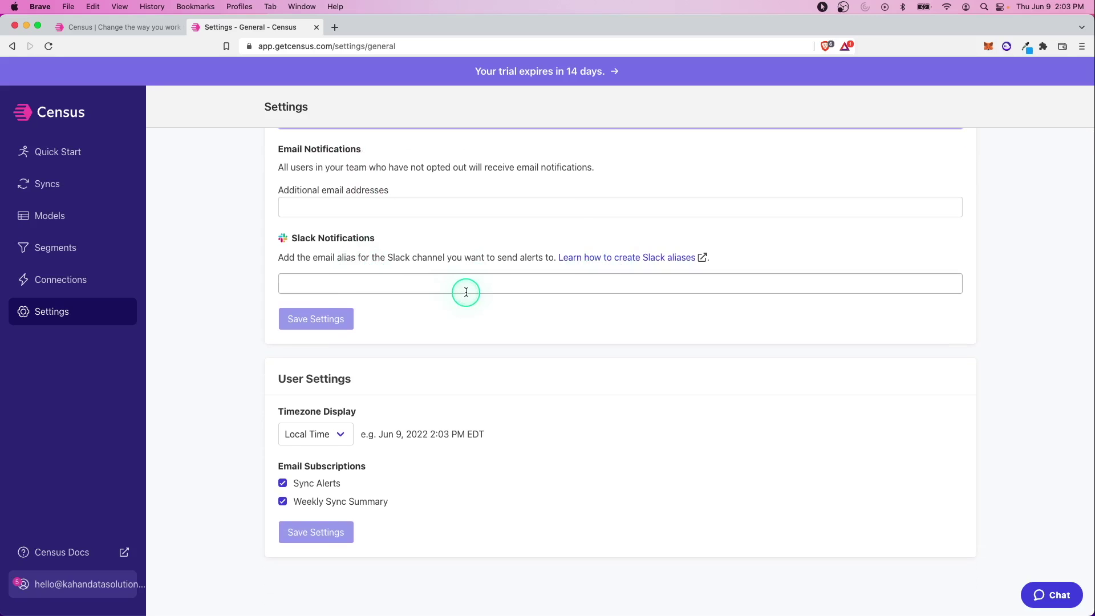
{"action": "scroll", "coordinate": [354, 458], "scroll_direction": "up", "scroll_amount": 3}
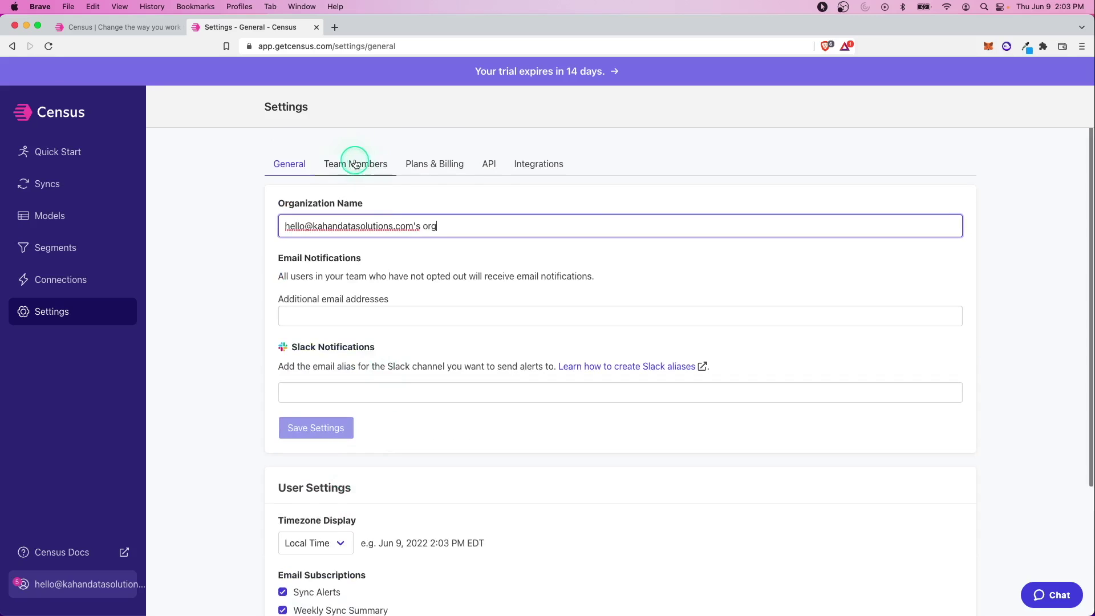
{"action": "left_click", "coordinate": [354, 161]}
{"action": "left_click", "coordinate": [434, 165]}
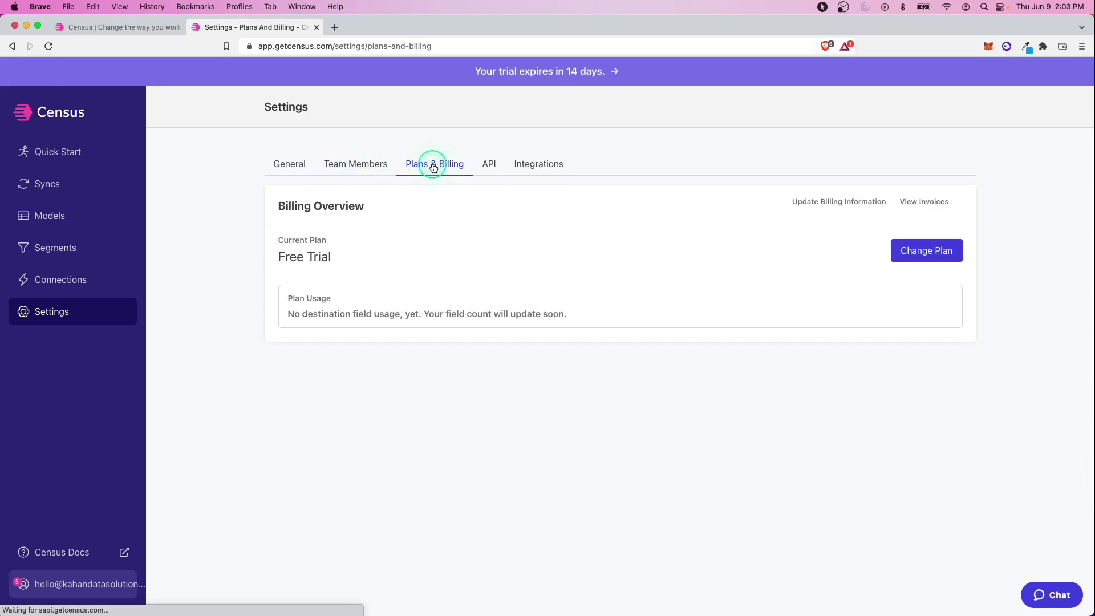
{"action": "left_click", "coordinate": [488, 165]}
{"action": "left_click", "coordinate": [535, 165]}
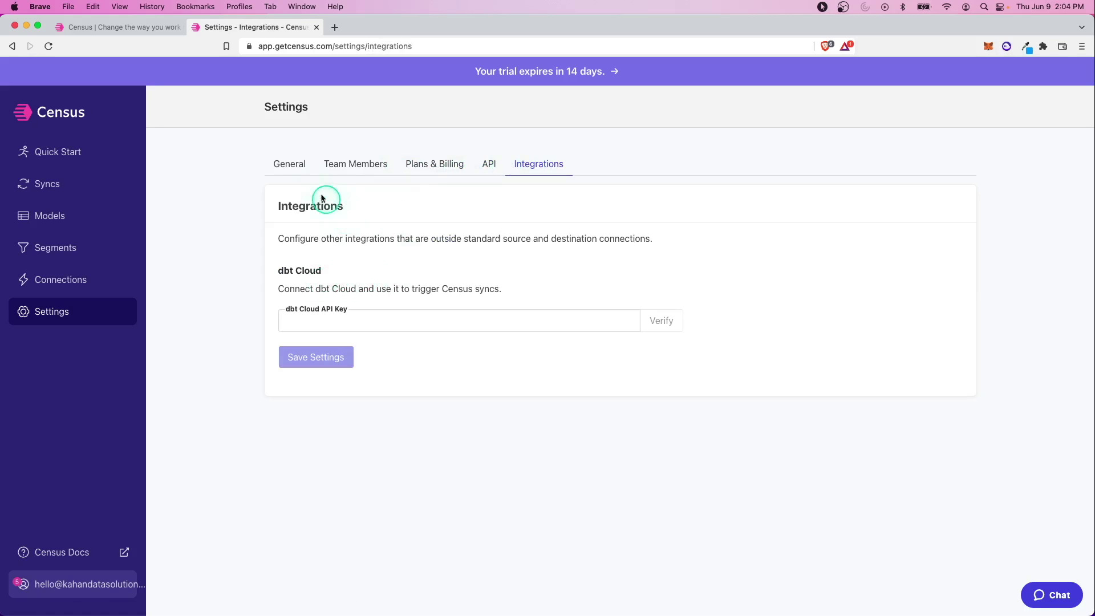
{"action": "left_click", "coordinate": [292, 171]}
{"action": "left_click", "coordinate": [77, 551]}
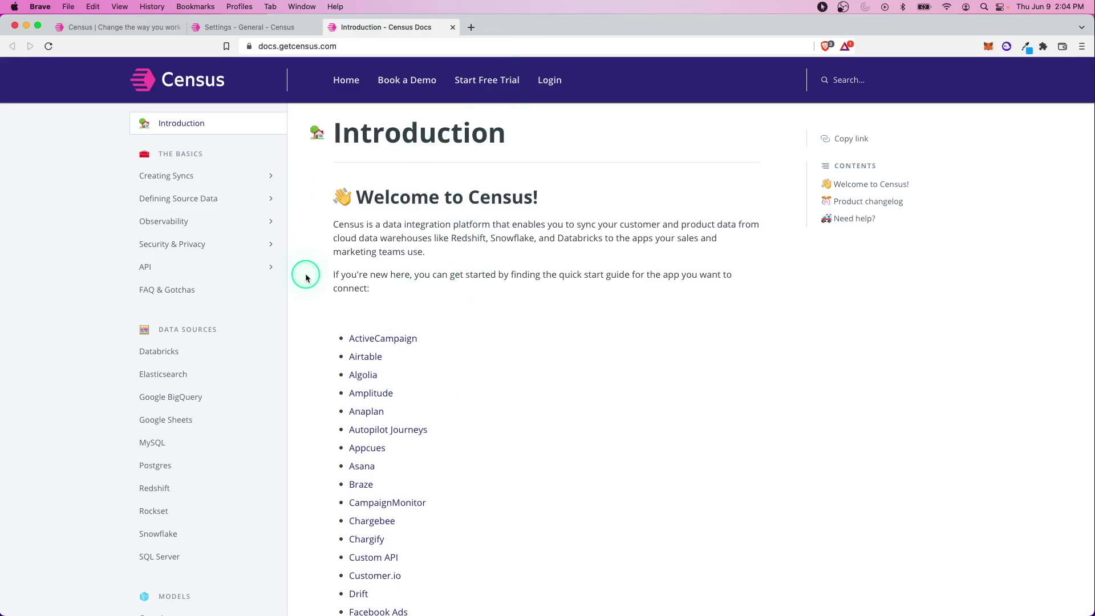
Step: Scroll through the docs sidebar, then switch back to the Census Quick Start tab
{"action": "scroll", "coordinate": [194, 411], "scroll_direction": "down", "scroll_amount": 2}
{"action": "scroll", "coordinate": [202, 365], "scroll_direction": "down", "scroll_amount": 5}
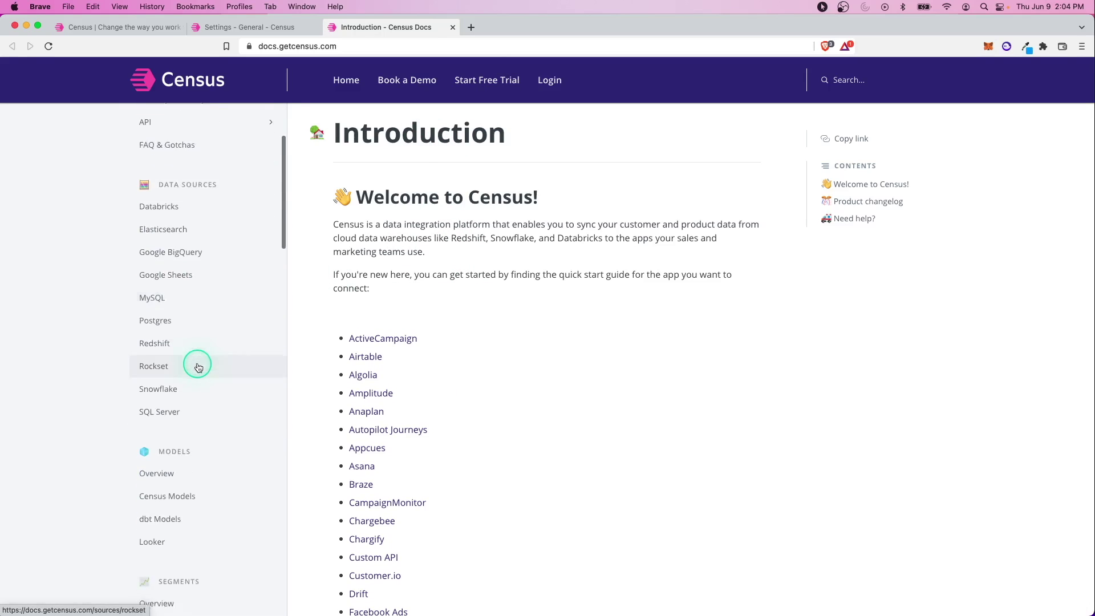
{"action": "scroll", "coordinate": [198, 450], "scroll_direction": "down", "scroll_amount": 15}
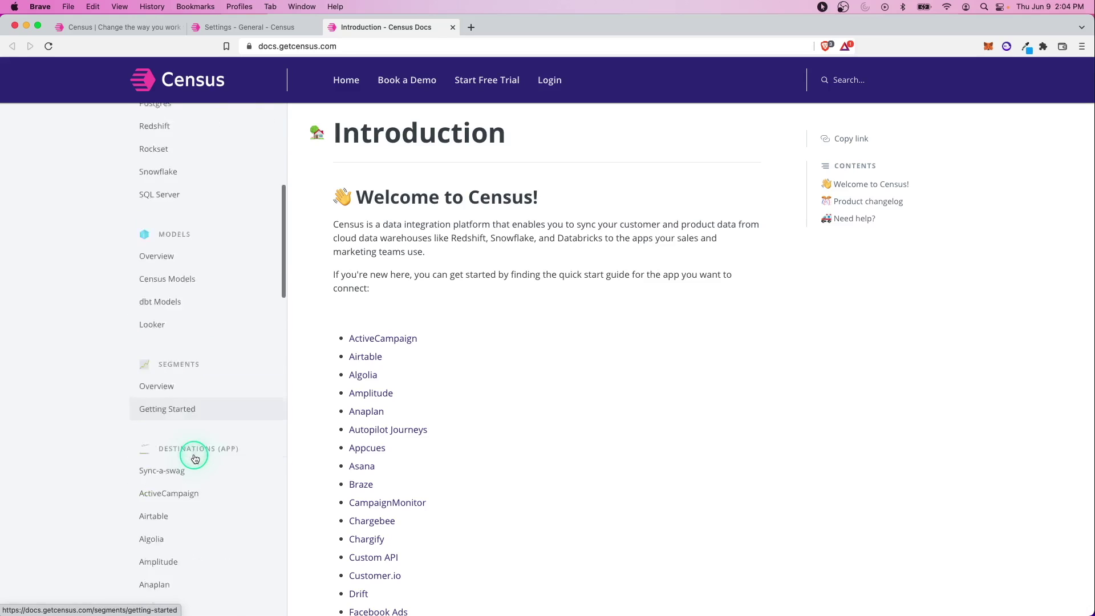
{"action": "scroll", "coordinate": [194, 459], "scroll_direction": "up", "scroll_amount": 2}
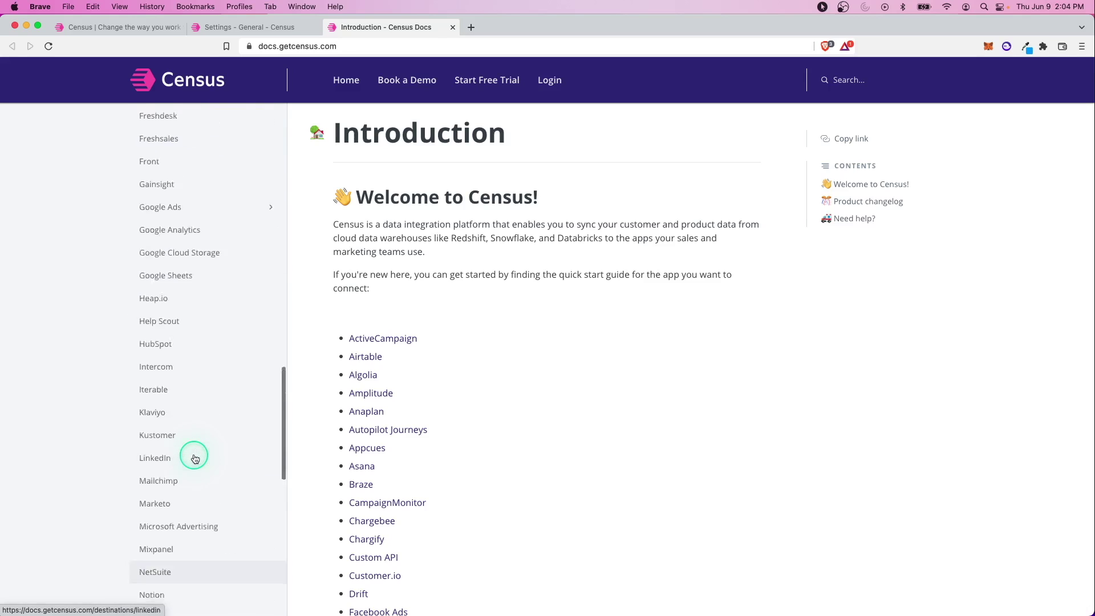
{"action": "key", "text": "ctrl+shift+Tab"}
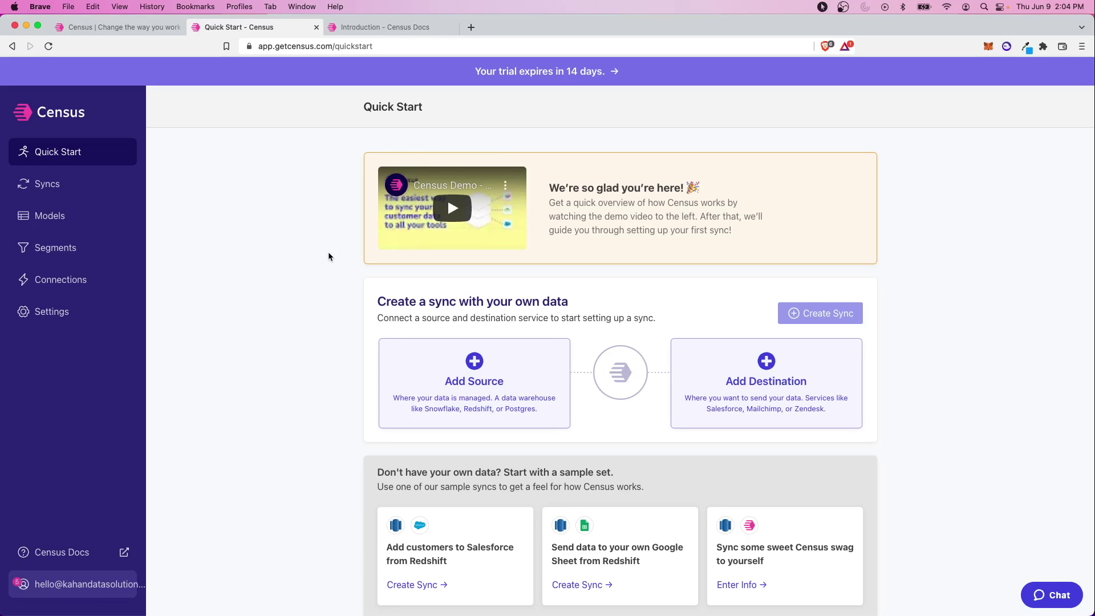
Step: Choose Add Source, then switch to the Snowflake worksheet previewing ANALYTICS.WAREHOUSE.ACCOUNTS
{"action": "left_click", "coordinate": [455, 398]}
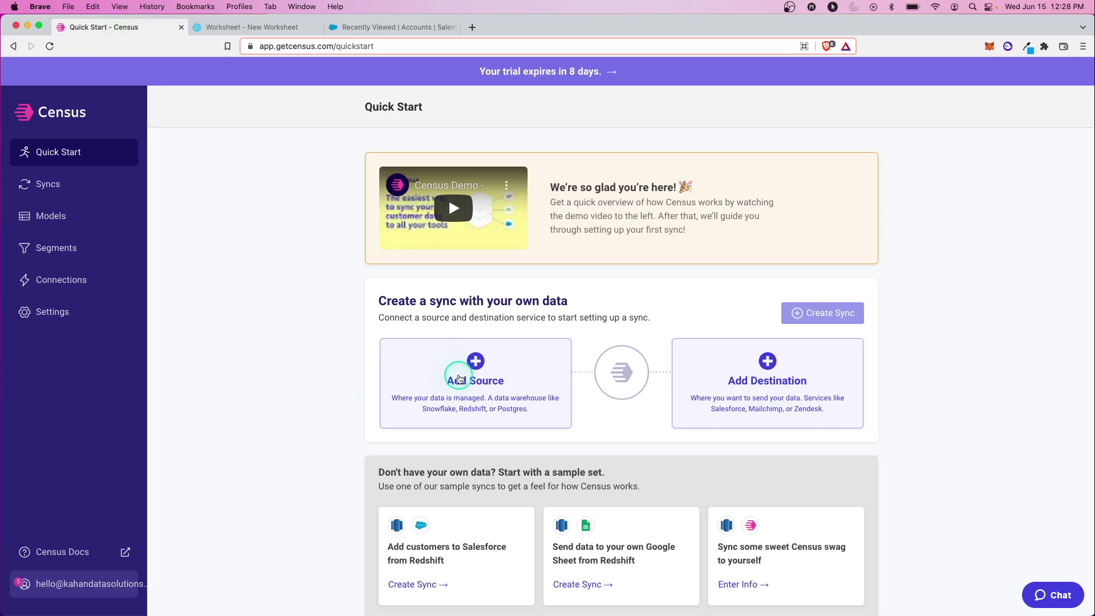
{"action": "left_click", "coordinate": [254, 26]}
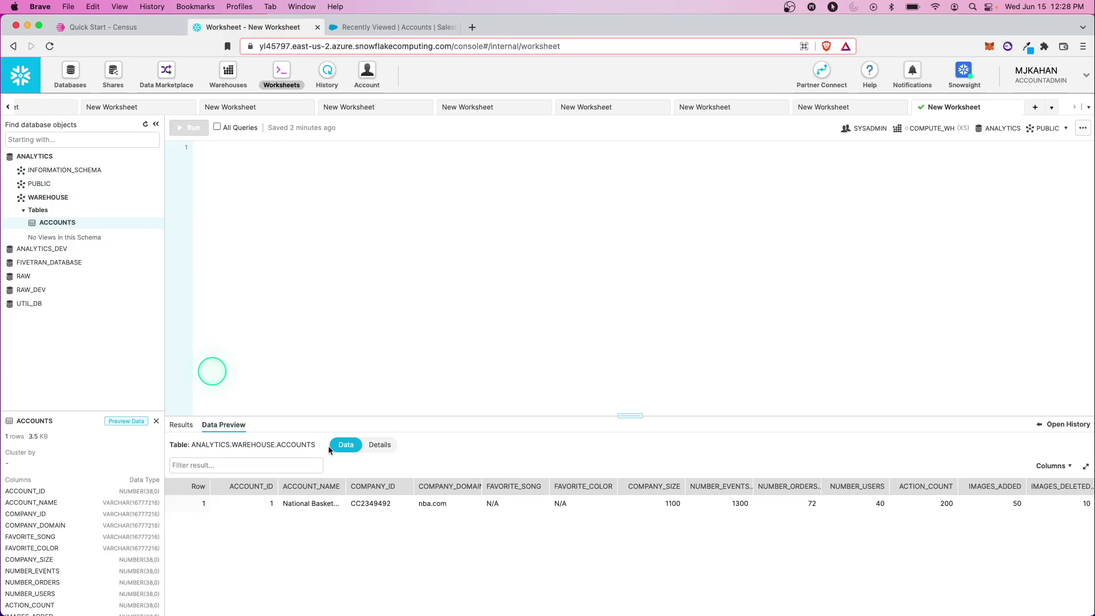
Step: Go back from the Snowflake worksheet to the Census Quick Start page
{"action": "left_click", "coordinate": [146, 27]}
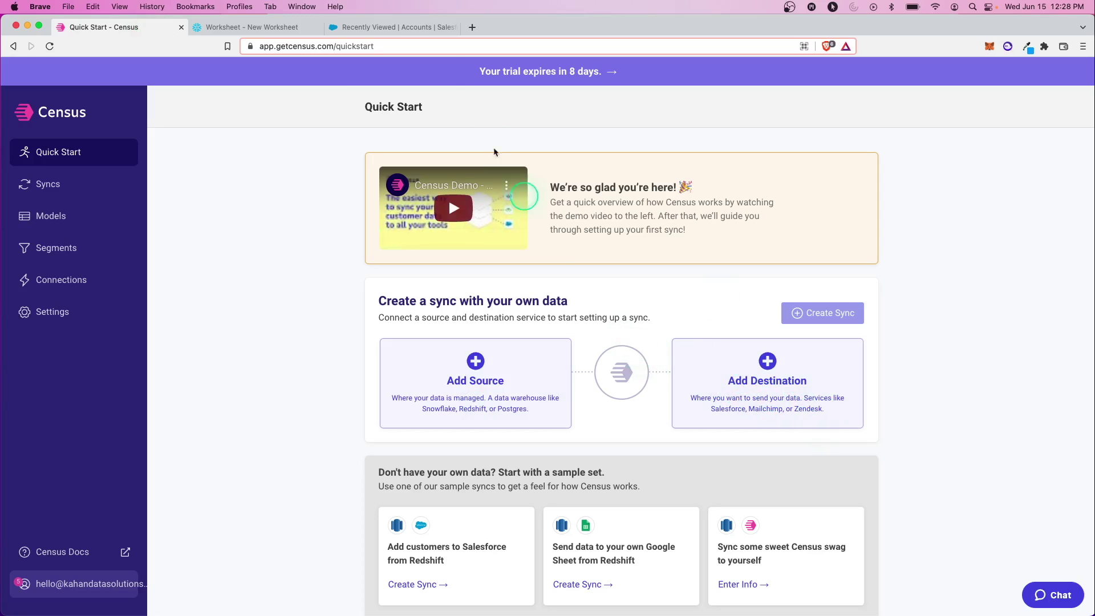
Step: Review the National Basketball Association account in Salesforce, then return to Census Quick Start
{"action": "left_click", "coordinate": [400, 27]}
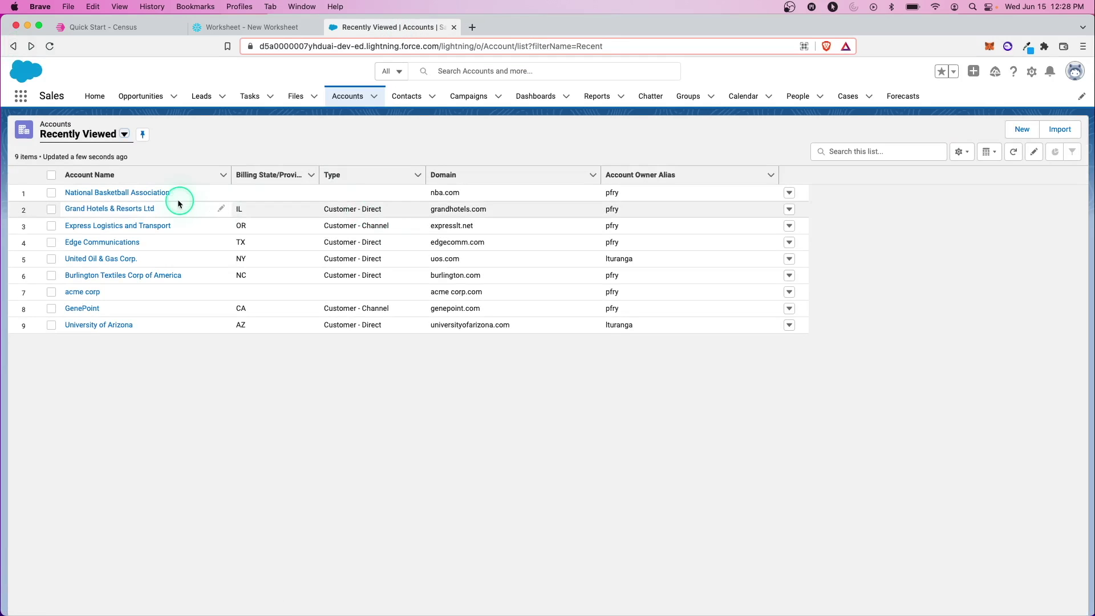
{"action": "left_click", "coordinate": [148, 194]}
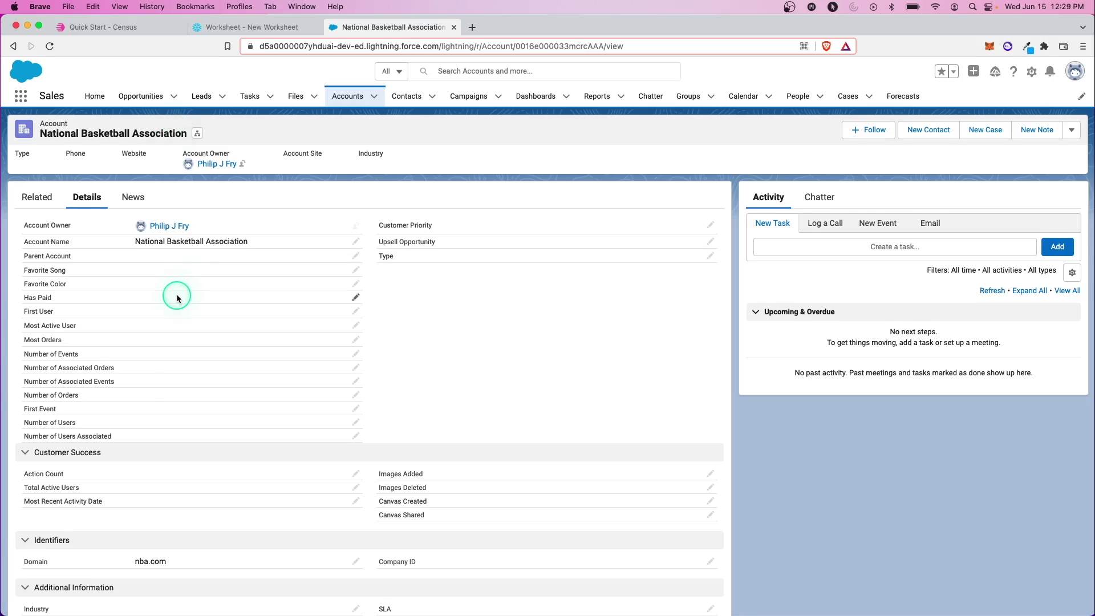
{"action": "scroll", "coordinate": [177, 298], "scroll_direction": "down", "scroll_amount": 5}
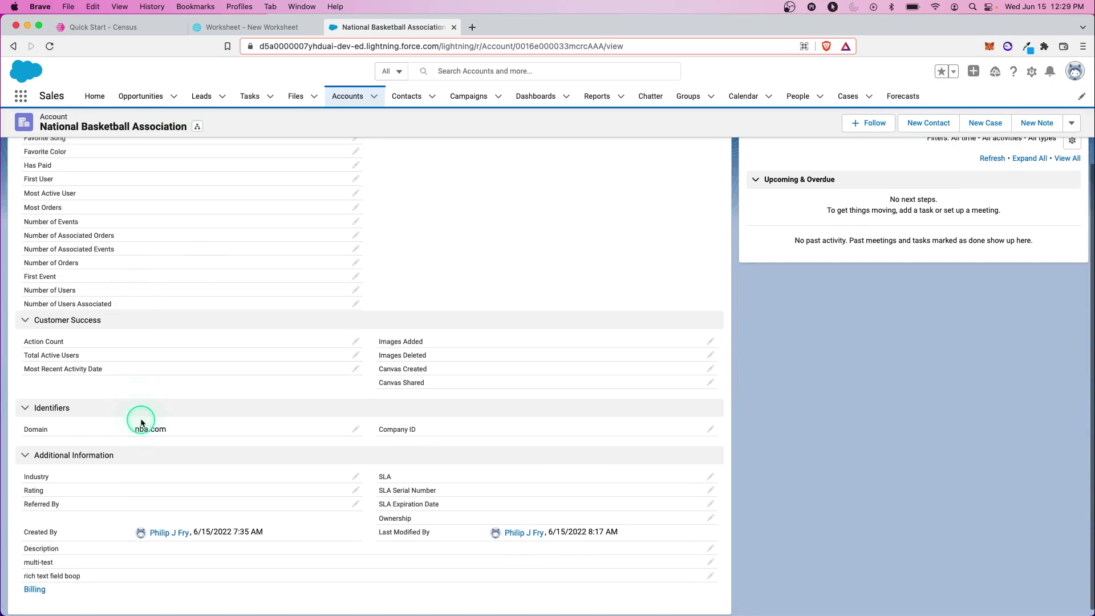
{"action": "scroll", "coordinate": [152, 392], "scroll_direction": "up", "scroll_amount": 5}
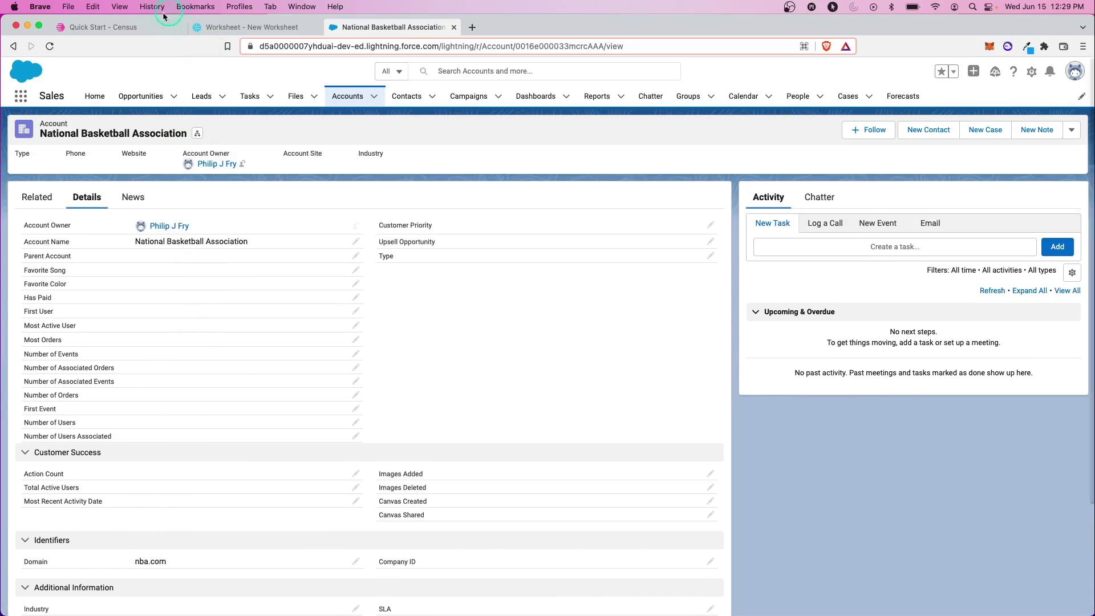
{"action": "left_click", "coordinate": [163, 20]}
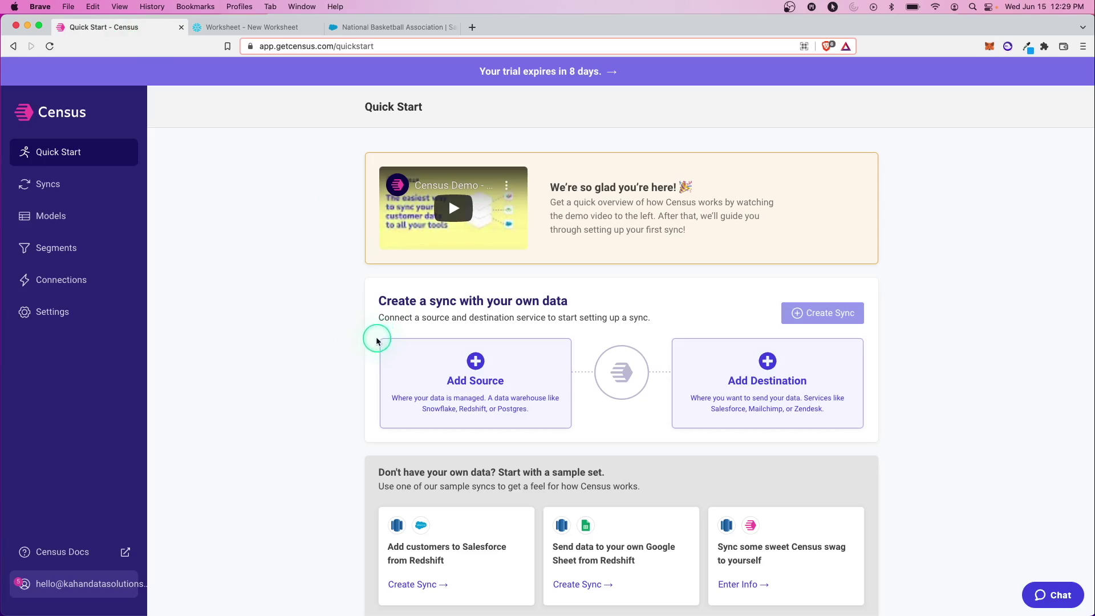
Step: Add Snowflake as a new Census source and open its detailed permission setup instructions
{"action": "left_click", "coordinate": [477, 379]}
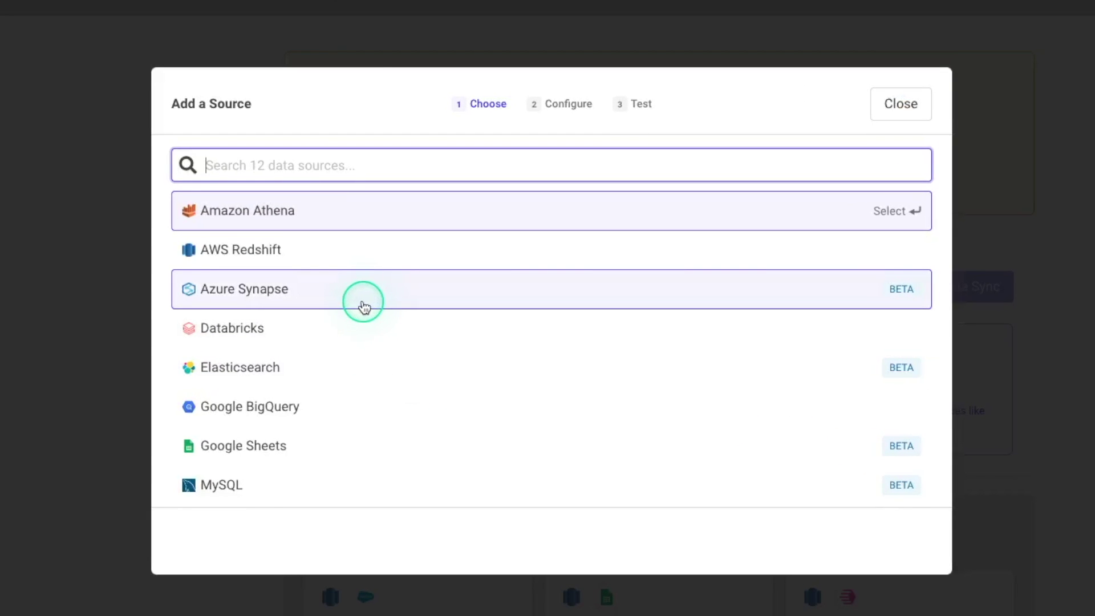
{"action": "scroll", "coordinate": [363, 304], "scroll_direction": "down", "scroll_amount": 3}
{"action": "scroll", "coordinate": [274, 365], "scroll_direction": "down", "scroll_amount": 1}
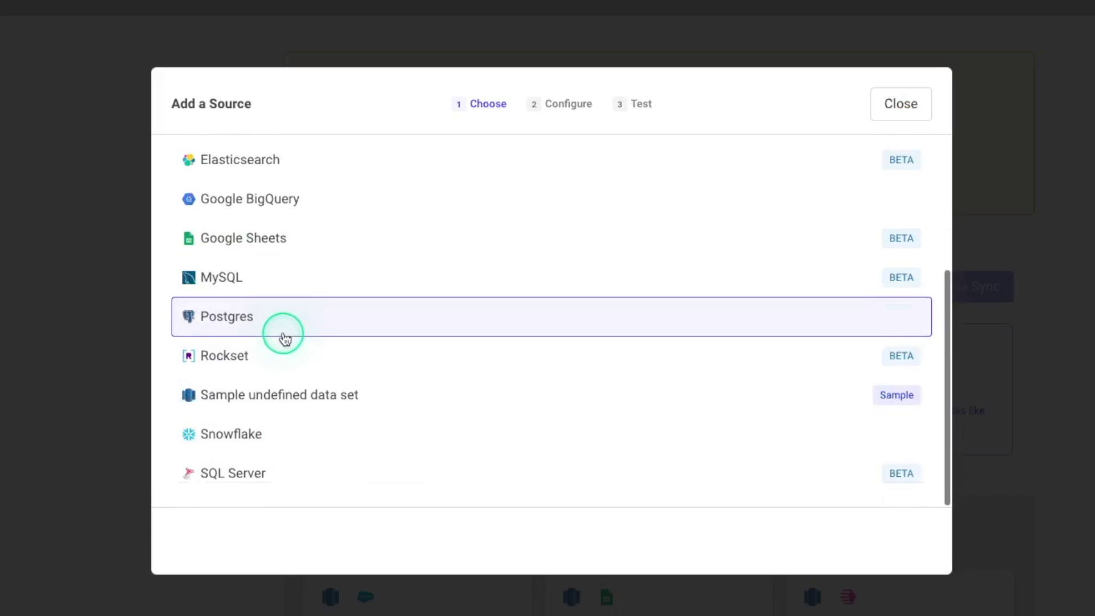
{"action": "left_click", "coordinate": [279, 432]}
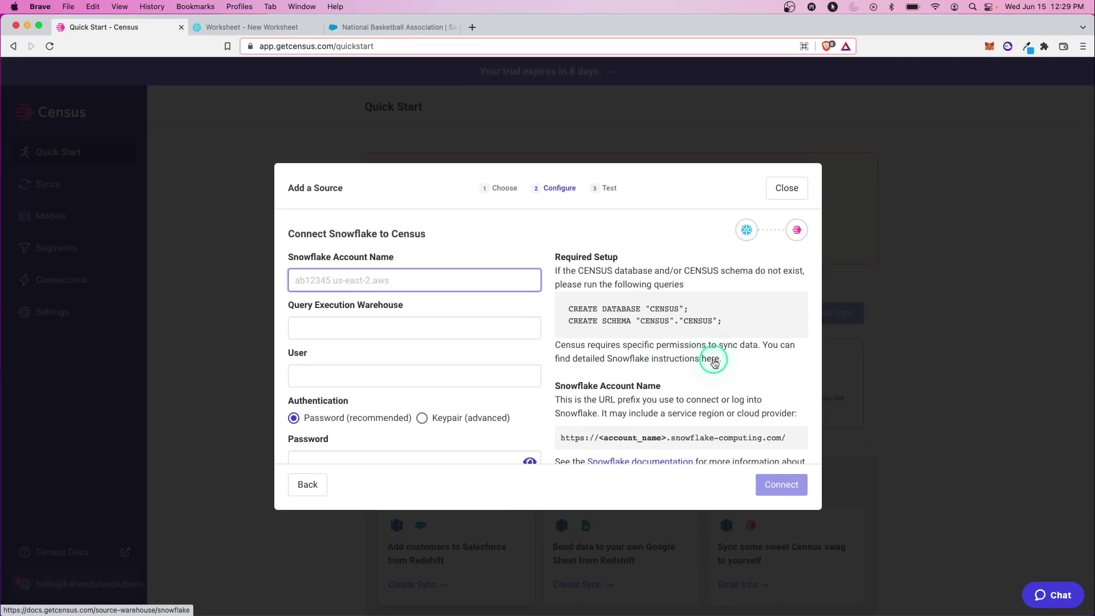
{"action": "left_click", "coordinate": [788, 353]}
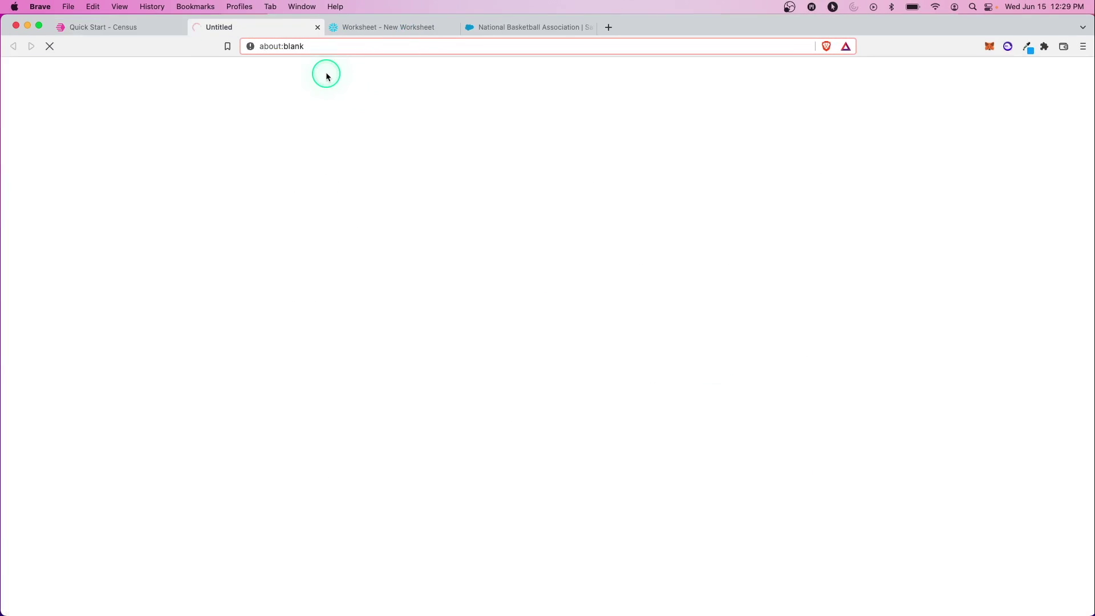
Step: Copy the Snowflake permissions script from Census Docs and return to the Snowflake worksheet
{"action": "scroll", "coordinate": [376, 200], "scroll_direction": "down", "scroll_amount": 10}
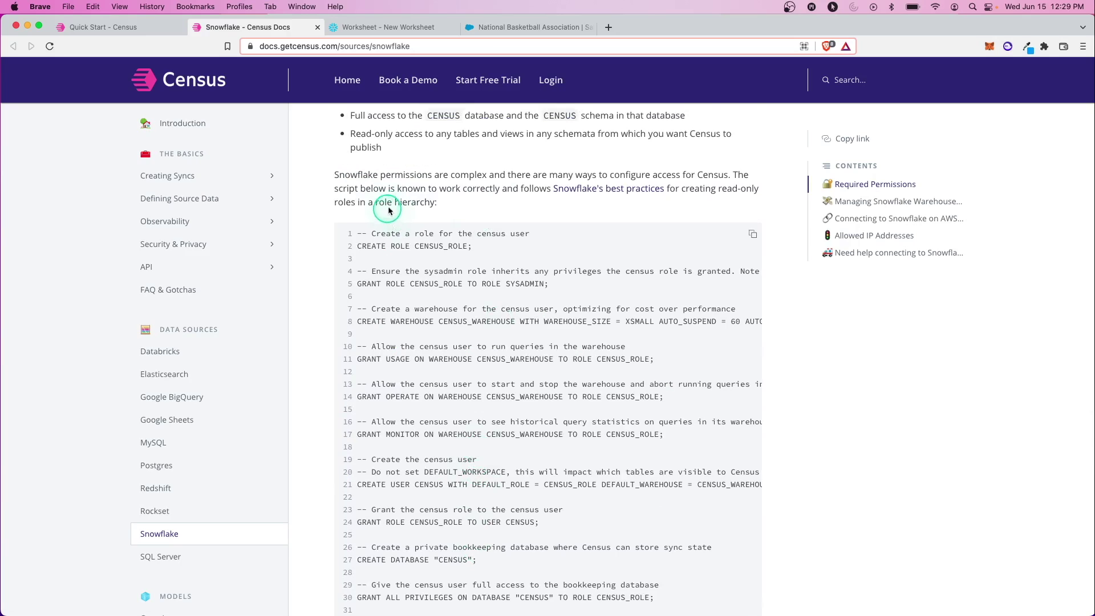
{"action": "scroll", "coordinate": [422, 271], "scroll_direction": "down", "scroll_amount": 5}
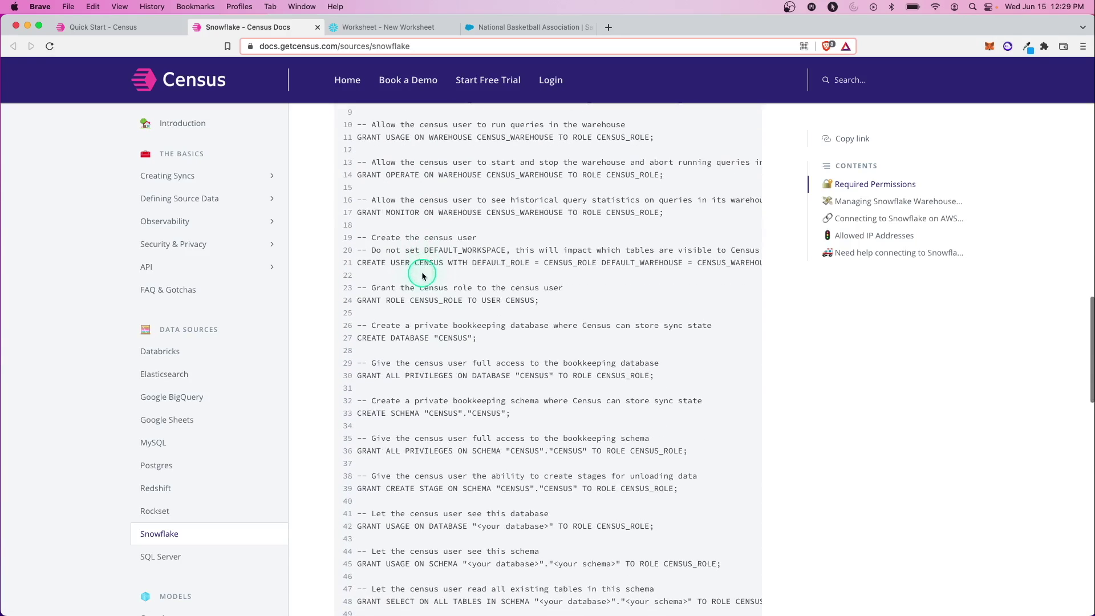
{"action": "scroll", "coordinate": [465, 342], "scroll_direction": "up", "scroll_amount": 5}
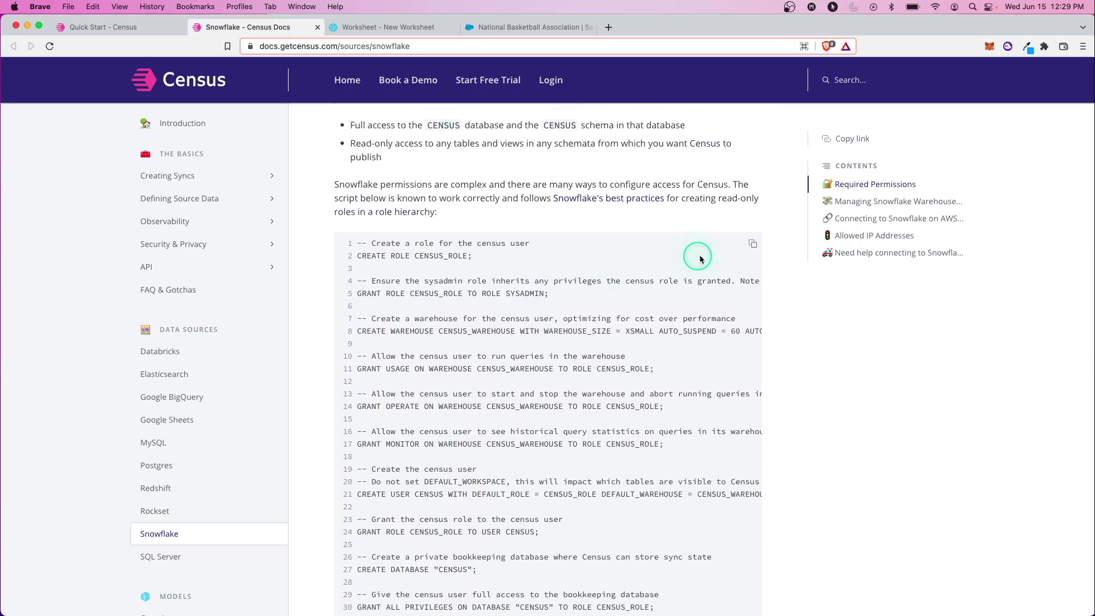
{"action": "left_click", "coordinate": [755, 247]}
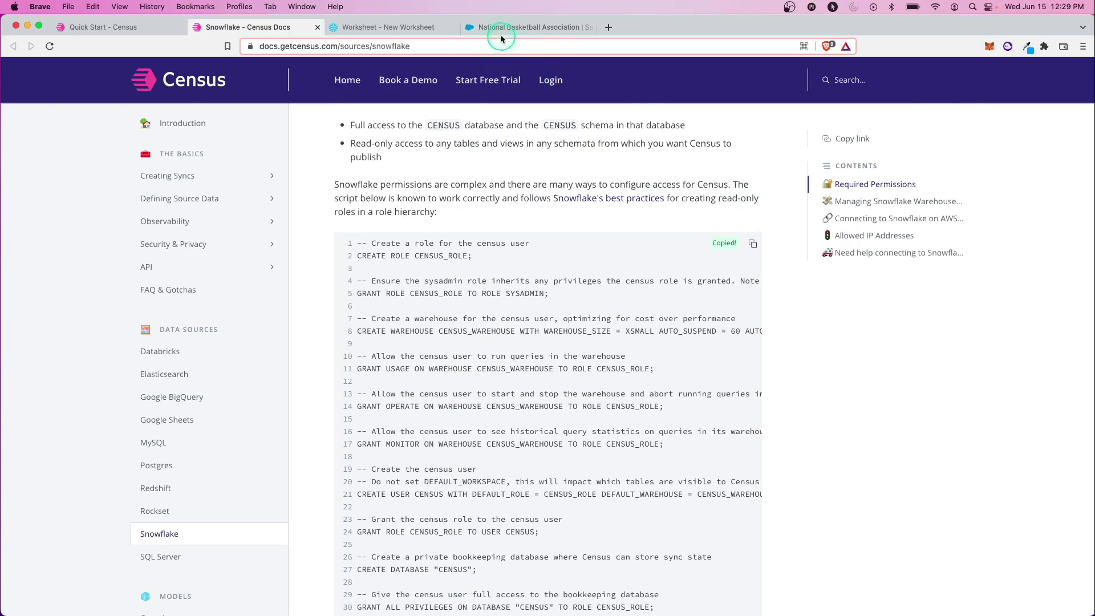
{"action": "left_click", "coordinate": [394, 27]}
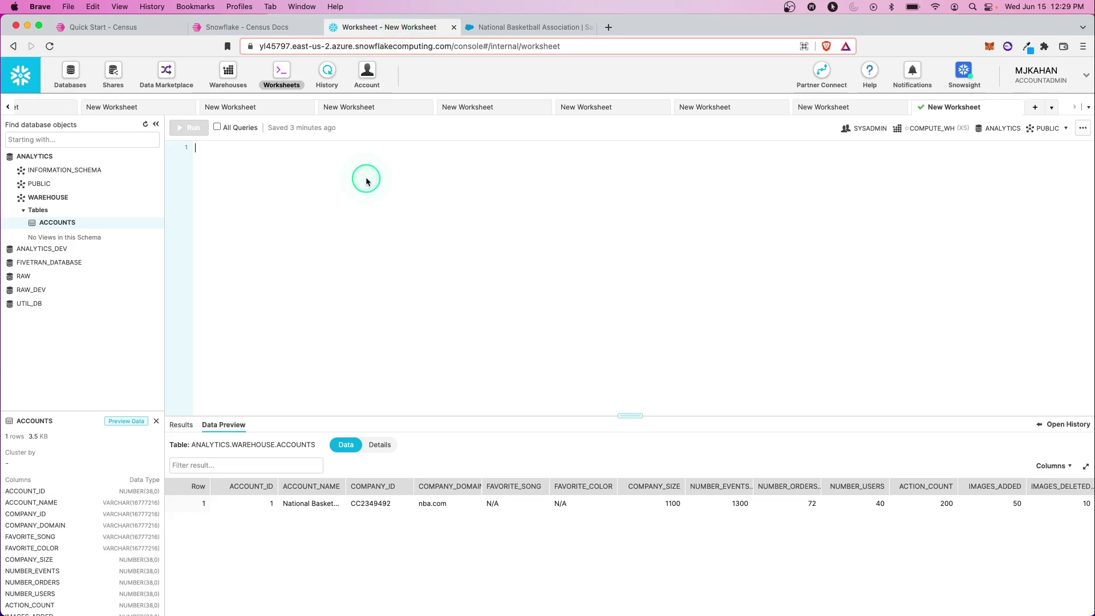
Step: Paste the Census permissions script, enlarge the editor and hide the database object browser
{"action": "key", "text": "super+v"}
{"action": "left_click_drag", "start_coordinate": [615, 416], "coordinate": [630, 506]}
{"action": "left_click", "coordinate": [155, 124]}
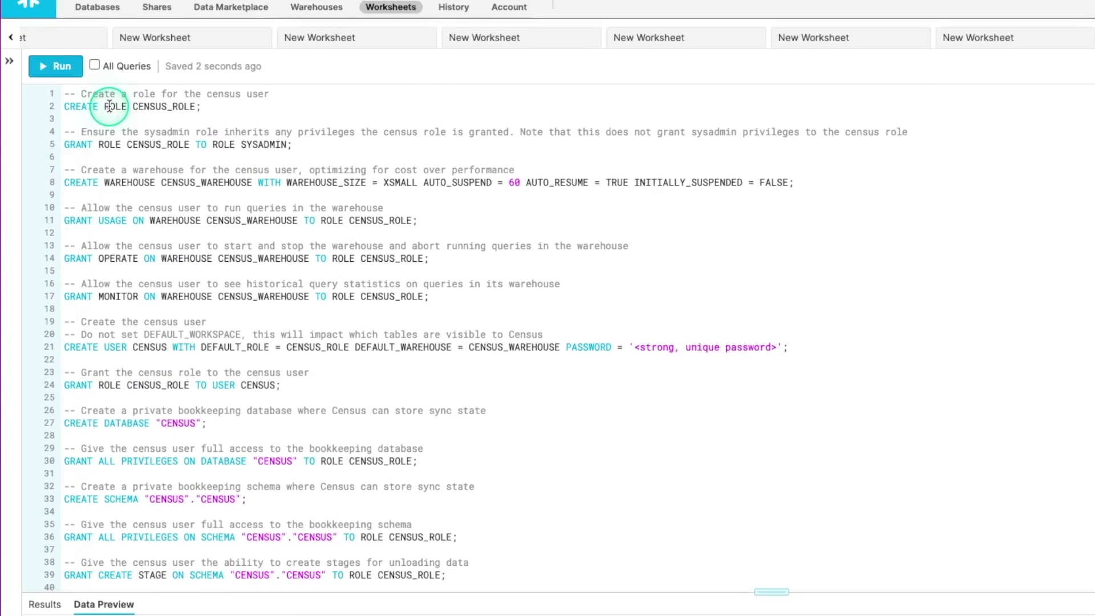
Step: Inspect the CENSUS_WAREHOUSE XSMALL size on line 8 and scroll through the script
{"action": "double_click", "coordinate": [191, 182]}
{"action": "double_click", "coordinate": [403, 181]}
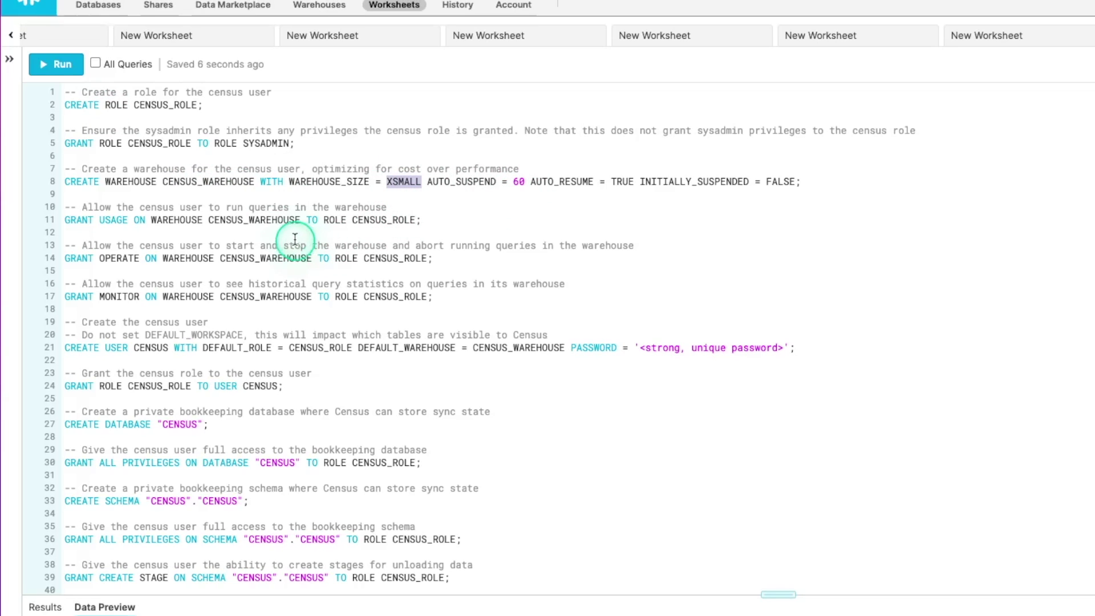
{"action": "scroll", "coordinate": [264, 228], "scroll_direction": "down", "scroll_amount": 2}
{"action": "scroll", "coordinate": [189, 206], "scroll_direction": "down", "scroll_amount": 4}
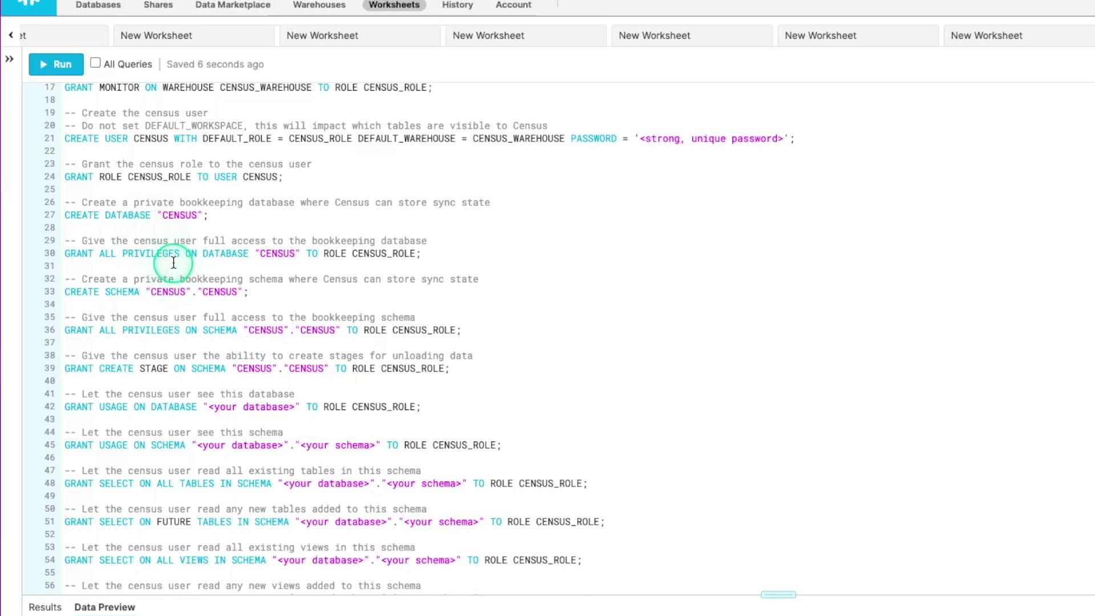
{"action": "scroll", "coordinate": [285, 313], "scroll_direction": "down", "scroll_amount": 1}
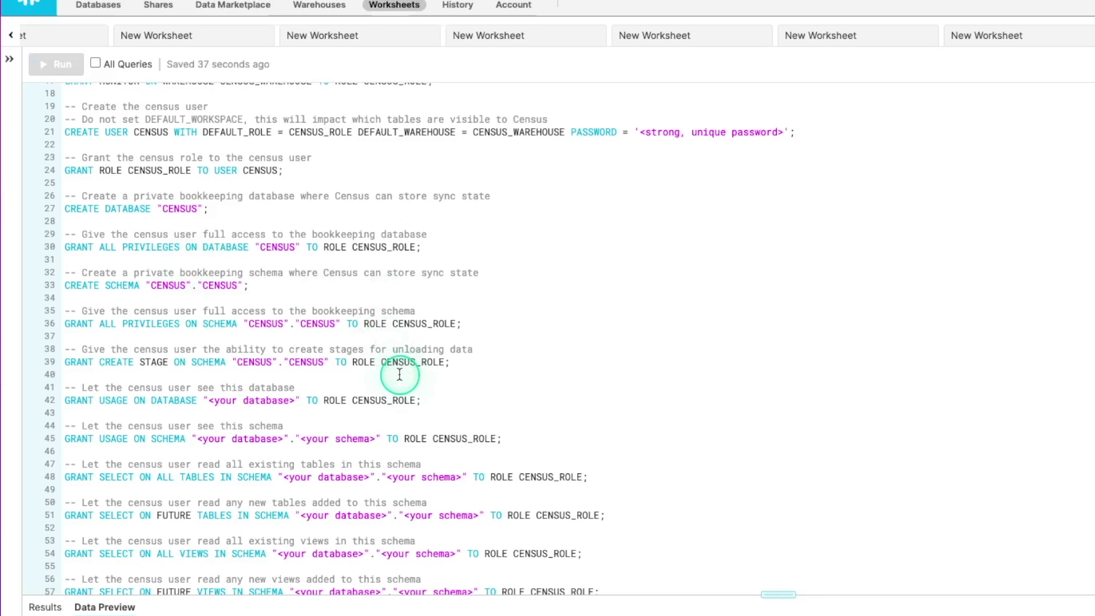
Step: Insert blank lines after the bookkeeping grants and select CENSUS_ROLE on line 45
{"action": "key", "text": "Return"}
{"action": "key", "text": "Return"}
{"action": "key", "text": "Return"}
{"action": "scroll", "coordinate": [399, 371], "scroll_direction": "down", "scroll_amount": 4}
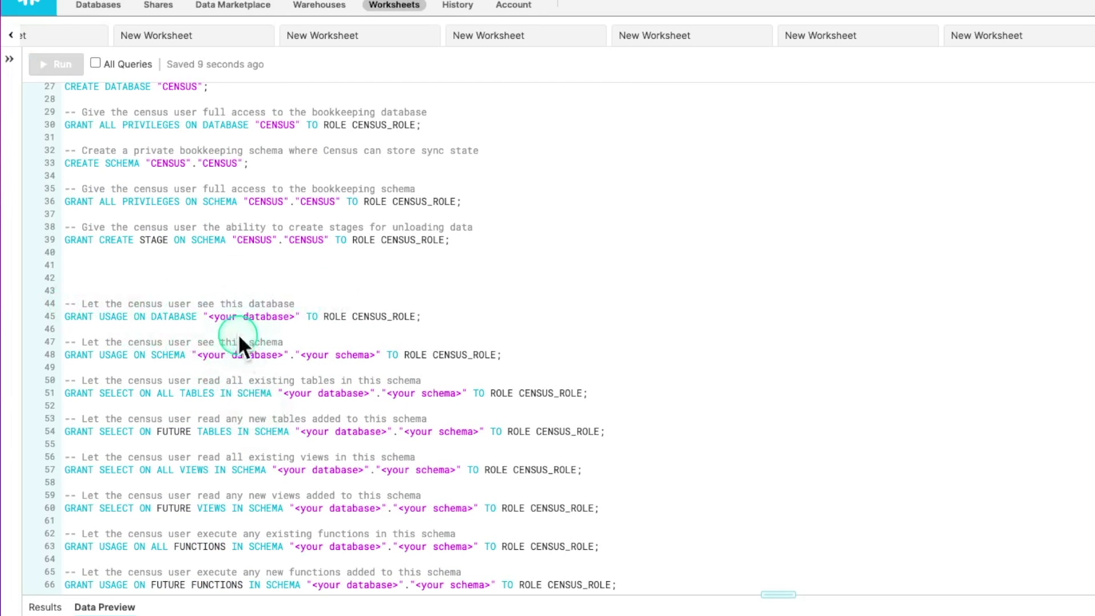
{"action": "double_click", "coordinate": [383, 316]}
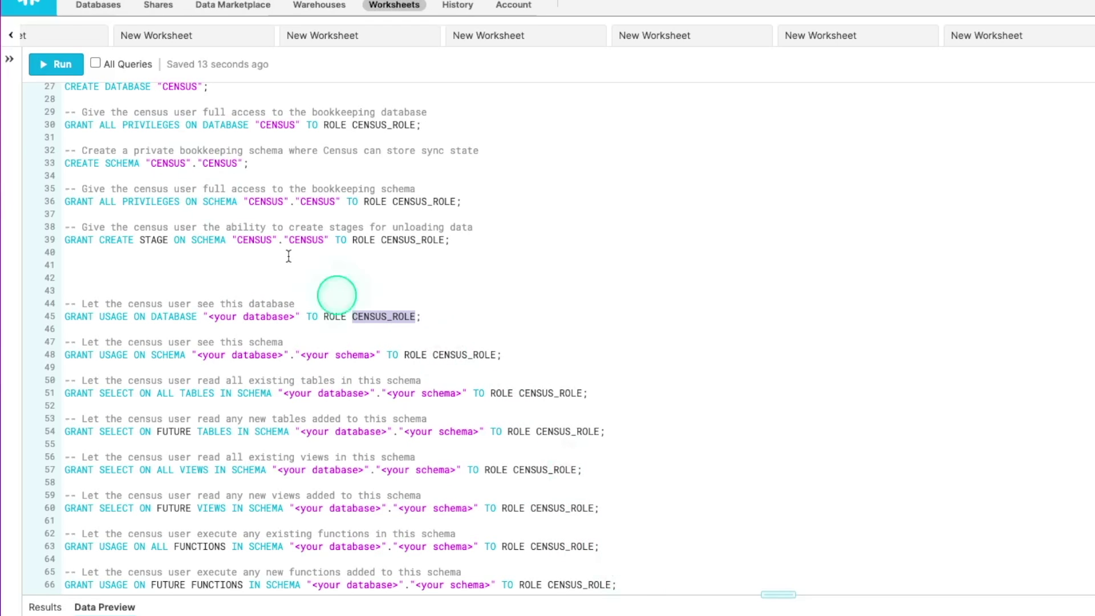
Step: Show the object browser again and select the <your database> and <your schema> placeholders
{"action": "left_click", "coordinate": [7, 60]}
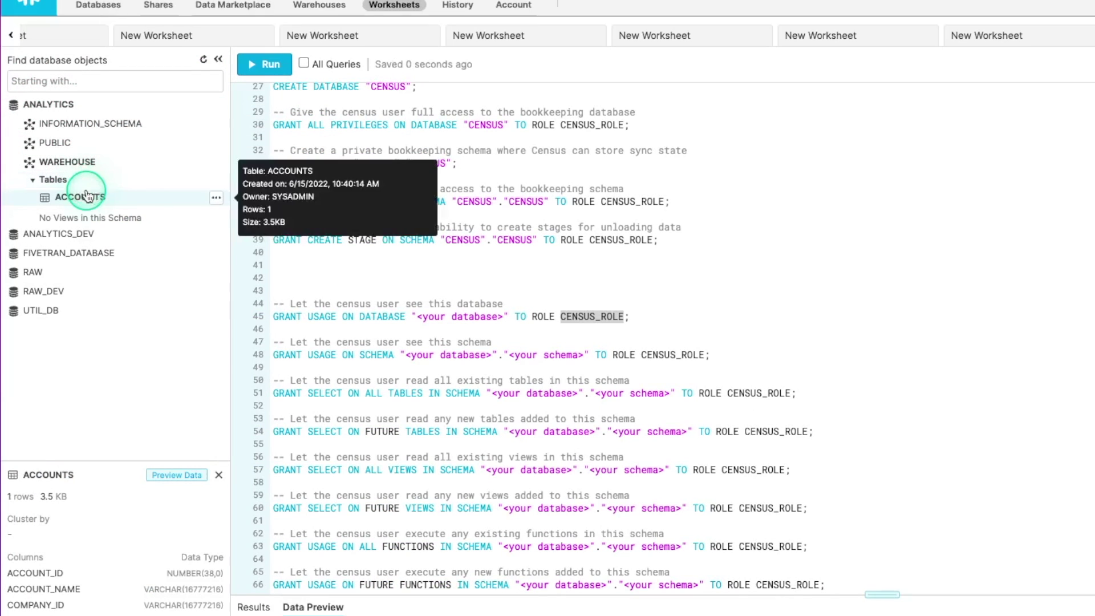
{"action": "left_click_drag", "start_coordinate": [417, 317], "coordinate": [508, 317]}
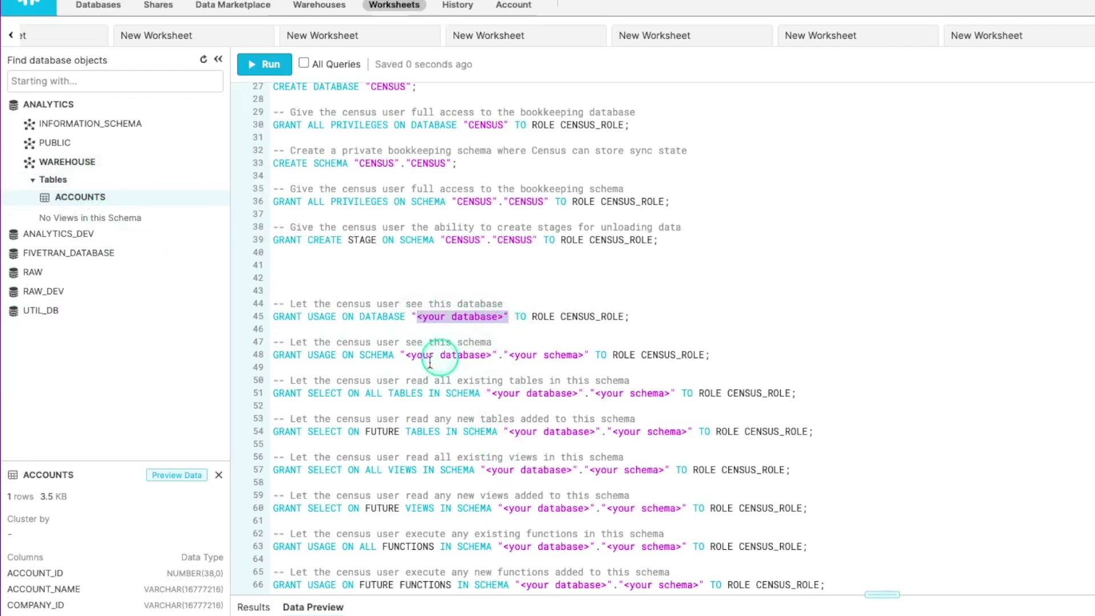
{"action": "left_click_drag", "start_coordinate": [401, 354], "coordinate": [562, 355]}
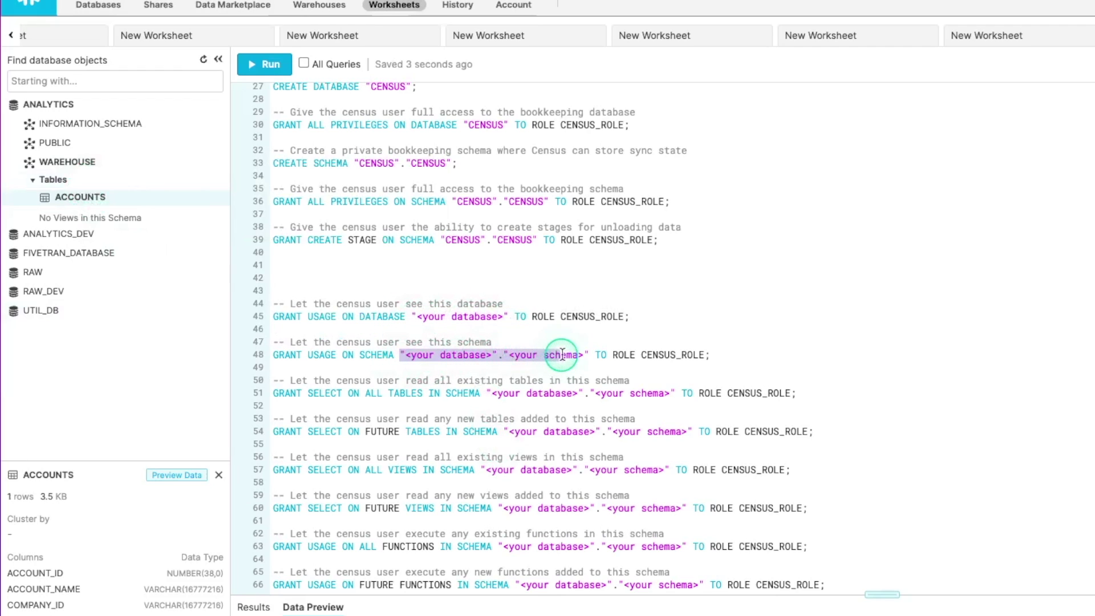
{"action": "left_click", "coordinate": [571, 355]}
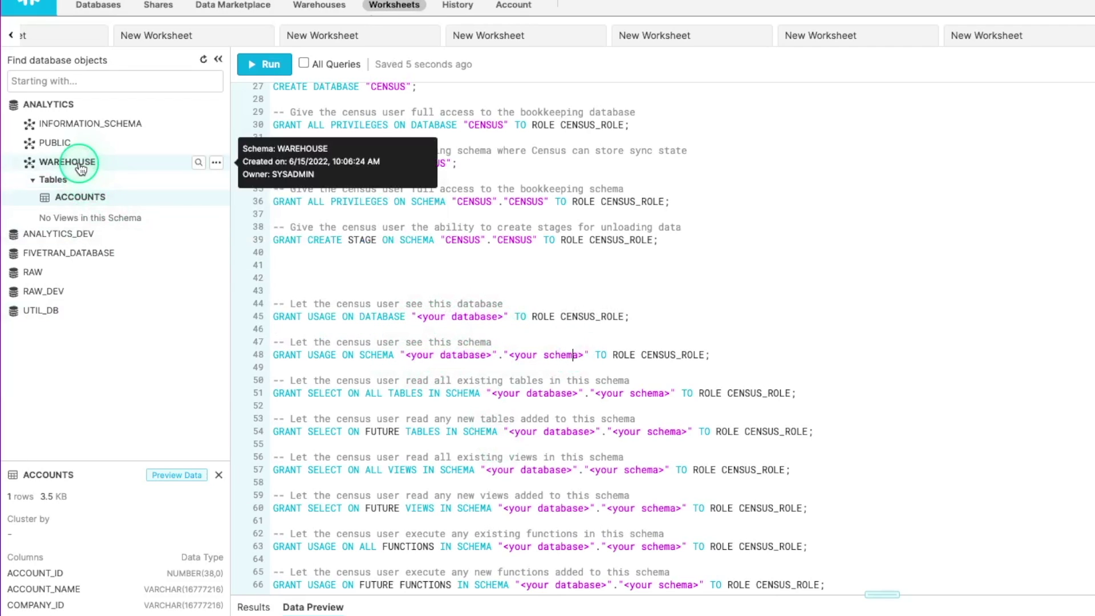
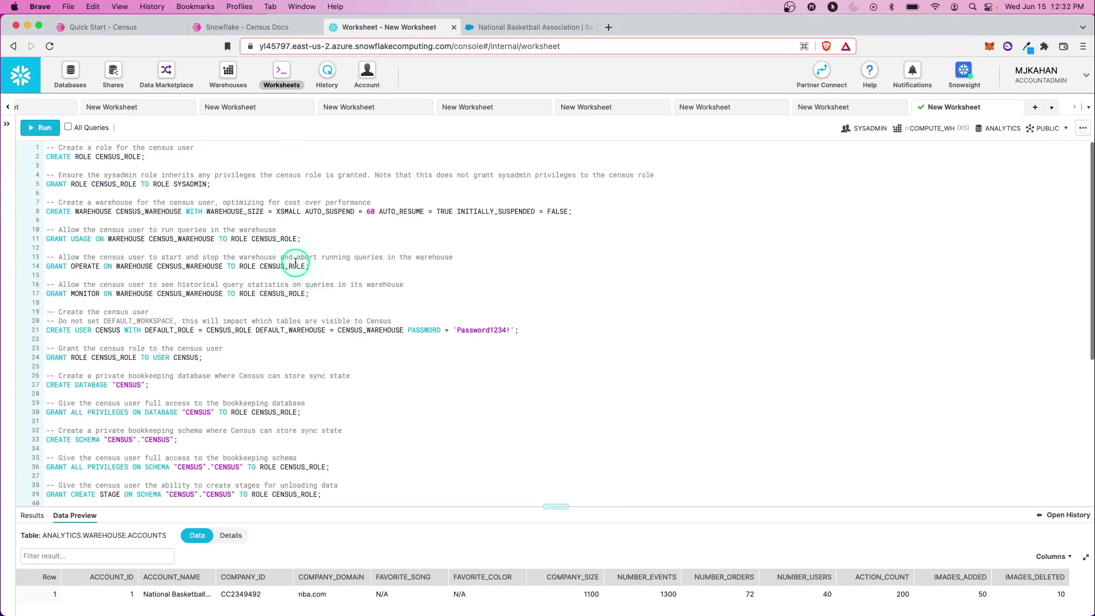
Step: Tick All Queries so the pasted Census setup script runs every statement together
{"action": "left_click", "coordinate": [69, 127]}
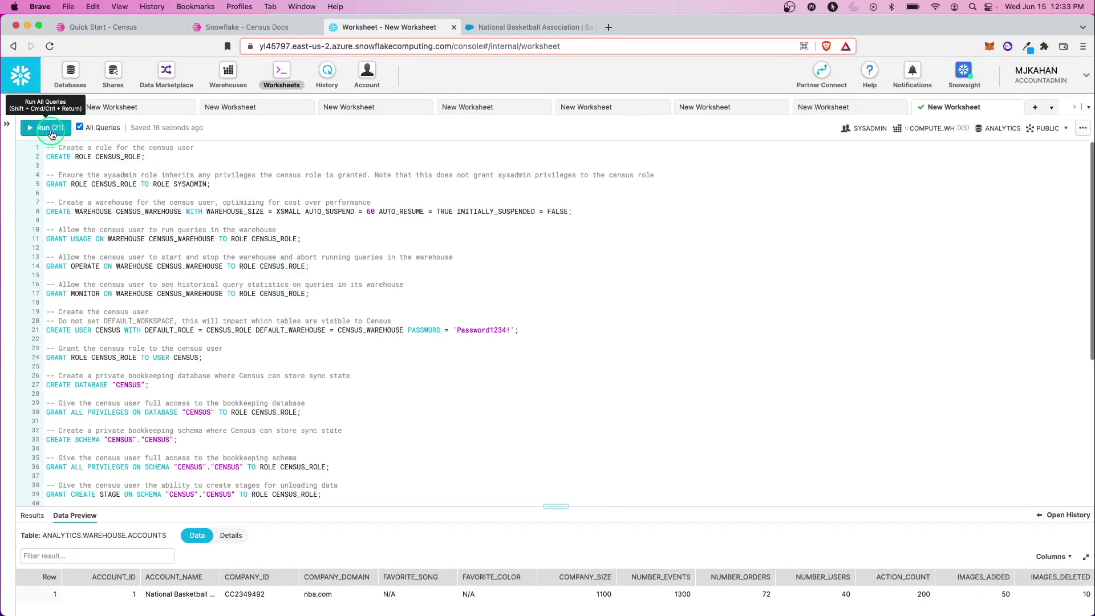
Step: Run all 21 setup statements as ACCOUNTADMIN after the privileges error, then reload the page
{"action": "left_click", "coordinate": [50, 132]}
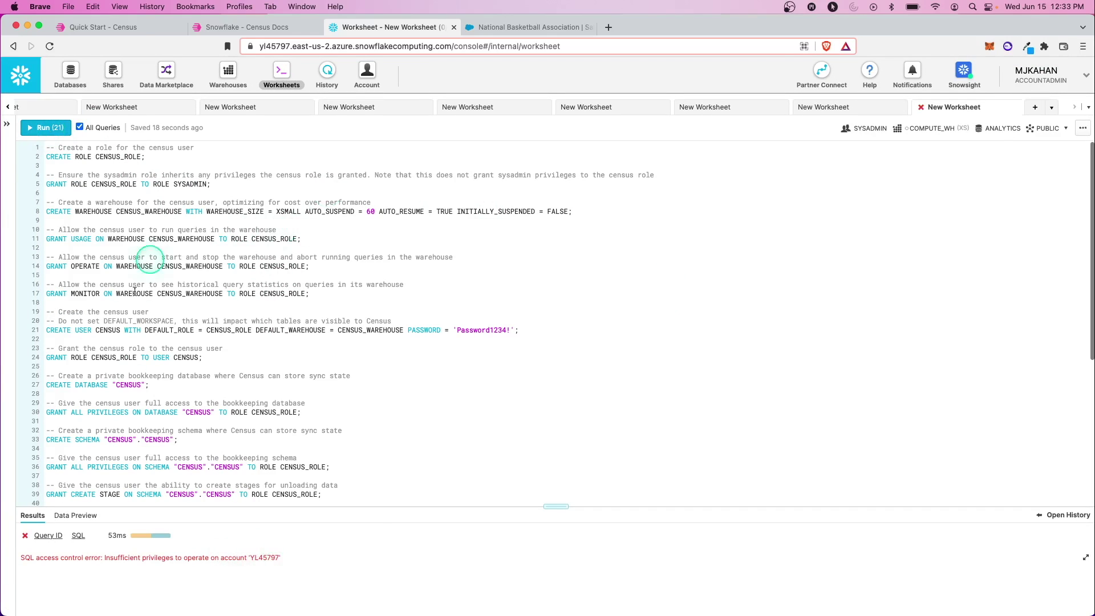
{"action": "left_click", "coordinate": [868, 128]}
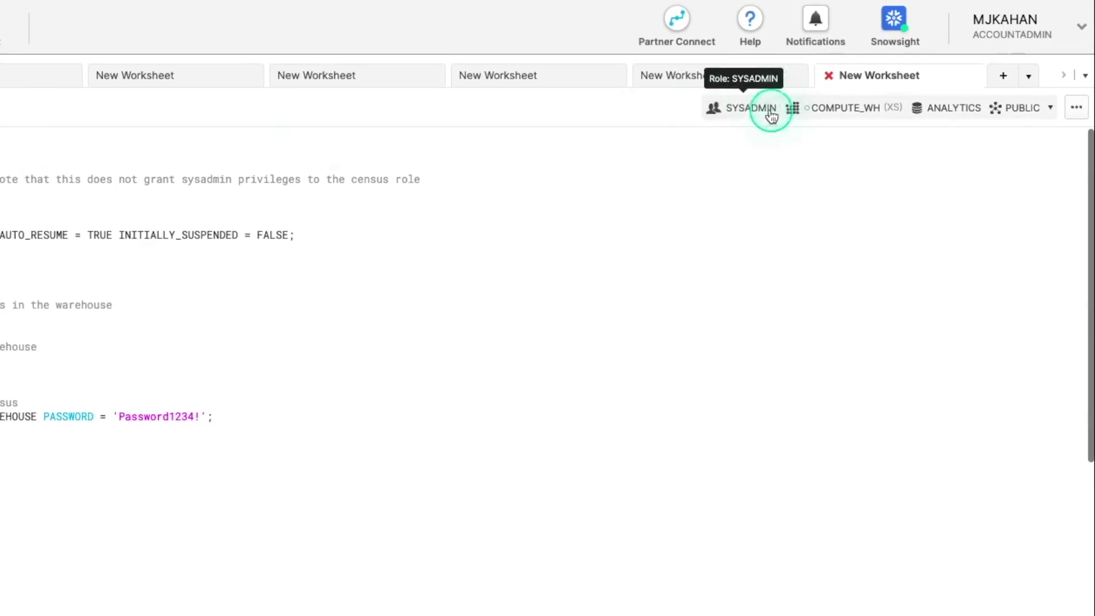
{"action": "left_click", "coordinate": [786, 161]}
{"action": "left_click", "coordinate": [778, 166]}
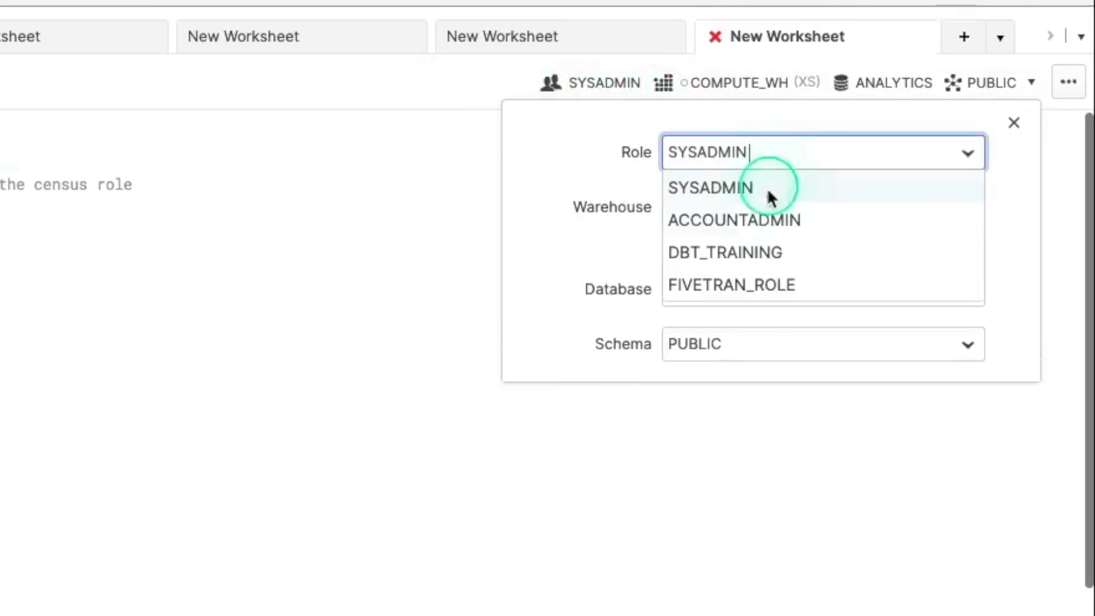
{"action": "left_click", "coordinate": [765, 220]}
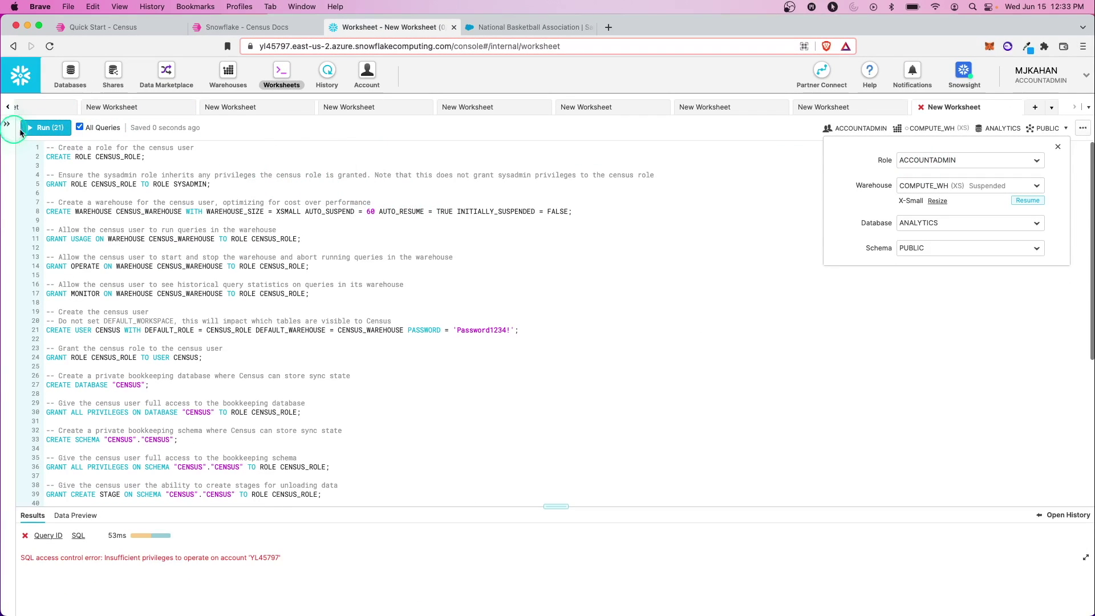
{"action": "left_click", "coordinate": [35, 131]}
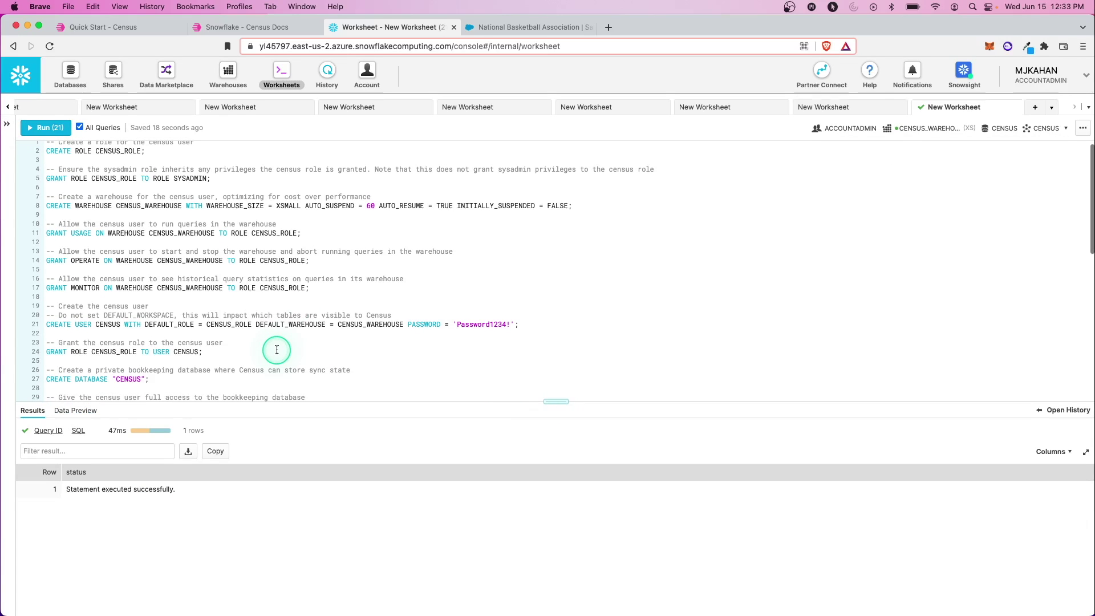
{"action": "left_click", "coordinate": [50, 47]}
Step: Switch the worksheet role from ACCOUNTADMIN to CENSUS_ROLE
{"action": "left_click", "coordinate": [648, 114]}
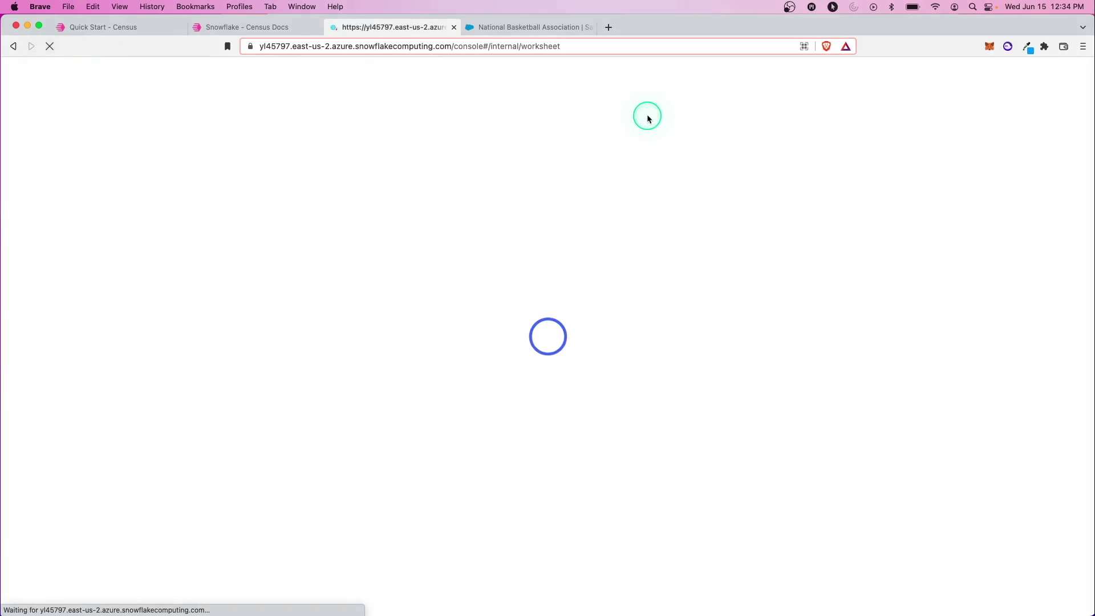
{"action": "left_click", "coordinate": [646, 137]}
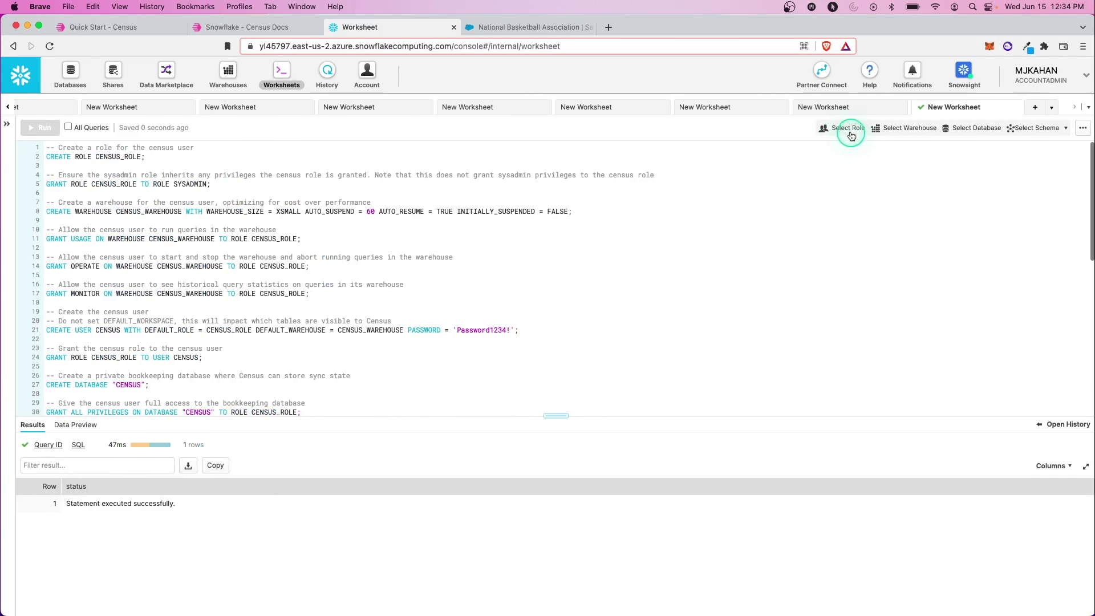
{"action": "left_click", "coordinate": [870, 134]}
{"action": "left_click", "coordinate": [970, 159]}
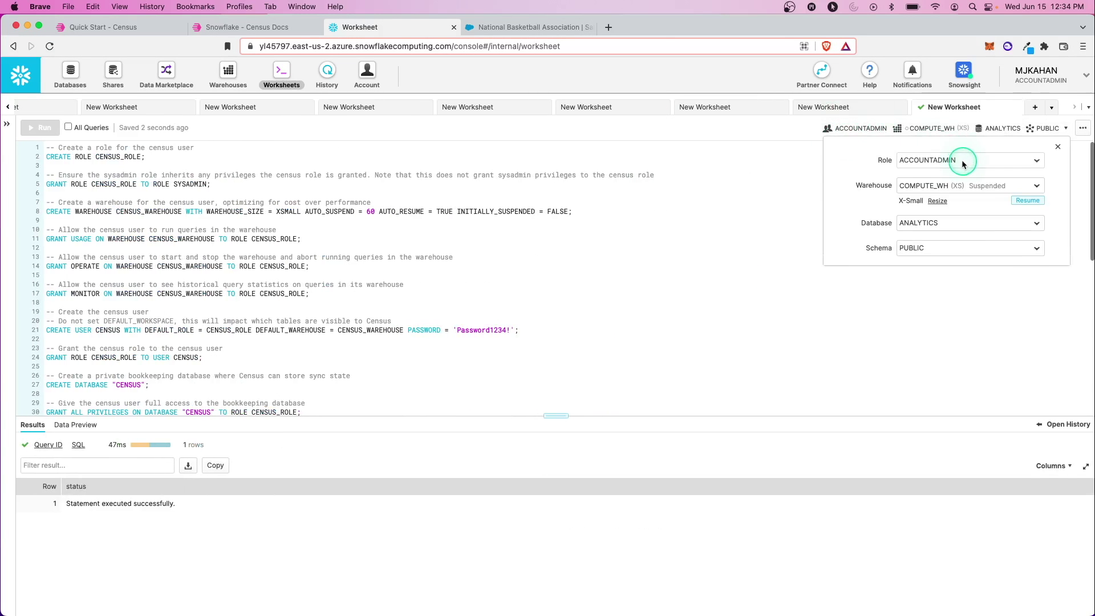
{"action": "left_click", "coordinate": [869, 181]}
{"action": "left_click", "coordinate": [925, 185]}
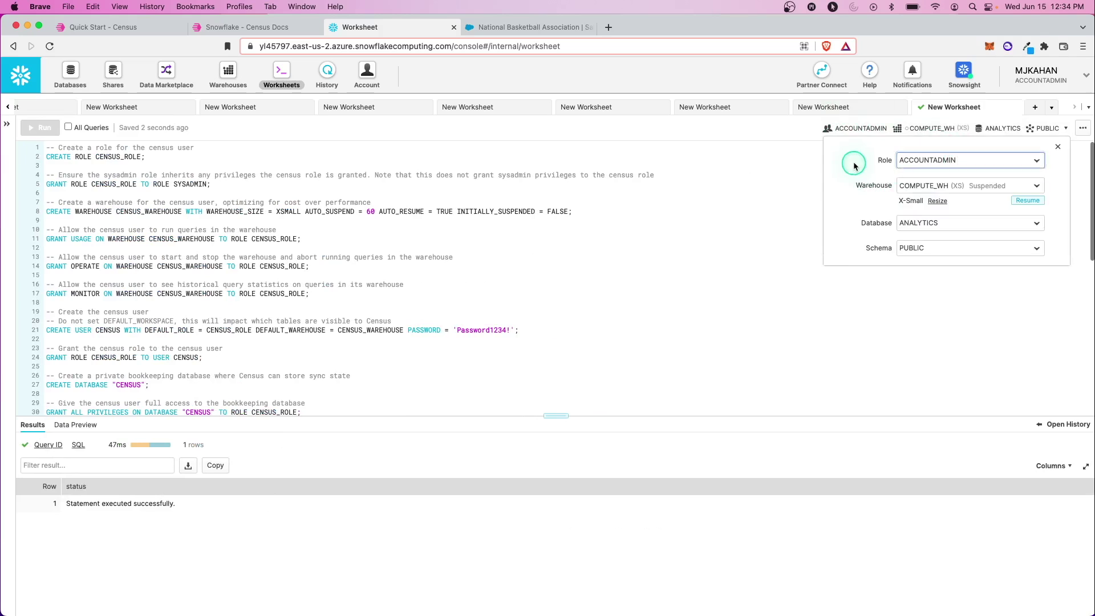
{"action": "left_click", "coordinate": [927, 159]}
{"action": "left_click", "coordinate": [924, 194]}
Step: Refresh the object browser and expand the new CENSUS database and its CENSUS schema
{"action": "left_click", "coordinate": [15, 126]}
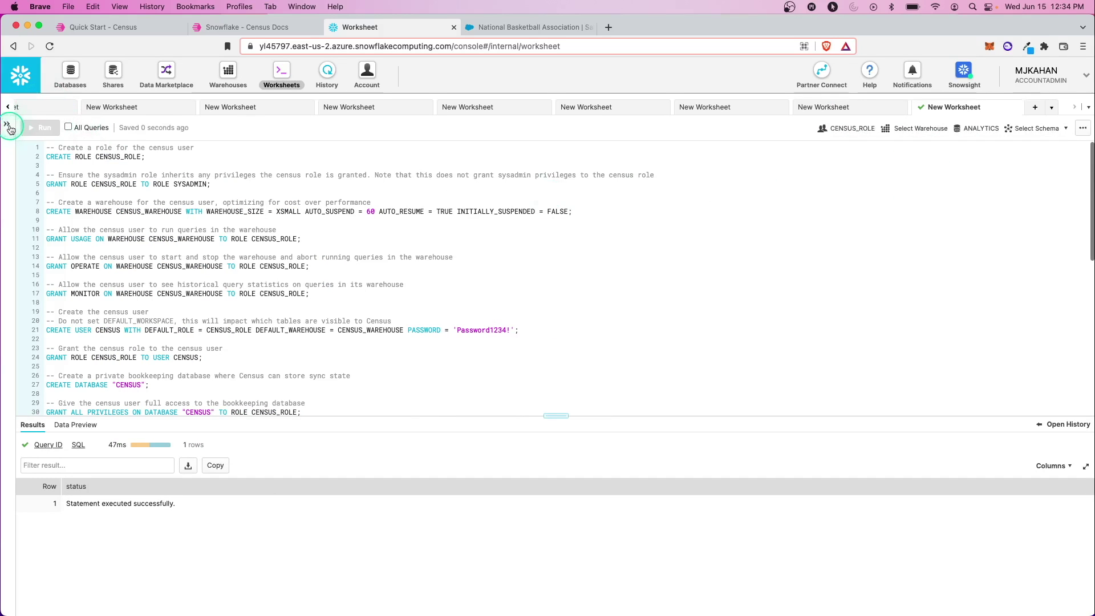
{"action": "left_click", "coordinate": [144, 127]}
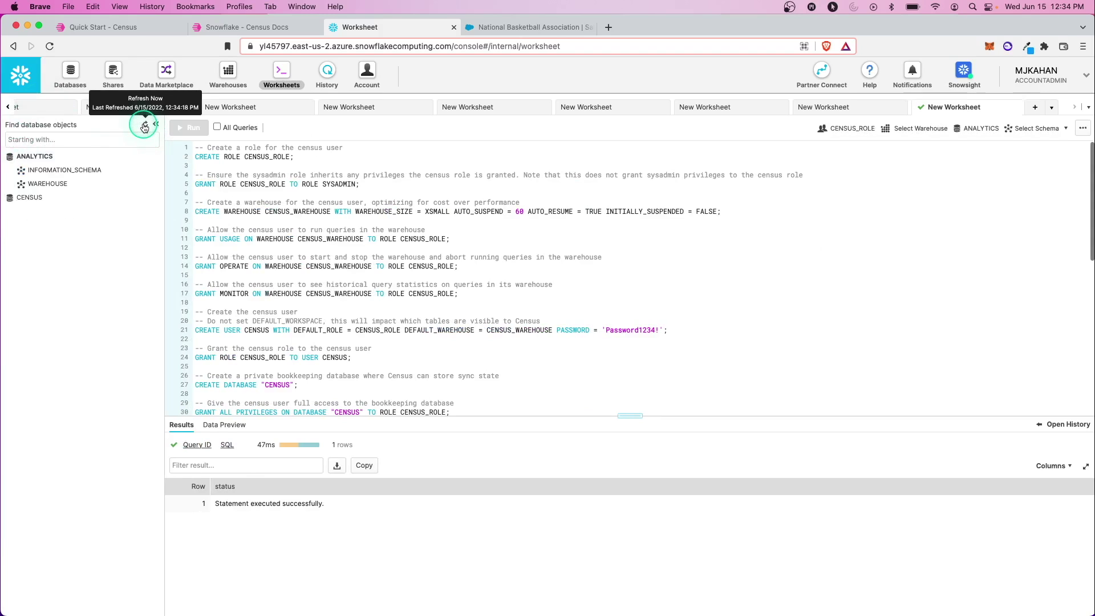
{"action": "left_click", "coordinate": [47, 226]}
{"action": "left_click", "coordinate": [29, 235]}
{"action": "left_click", "coordinate": [49, 261]}
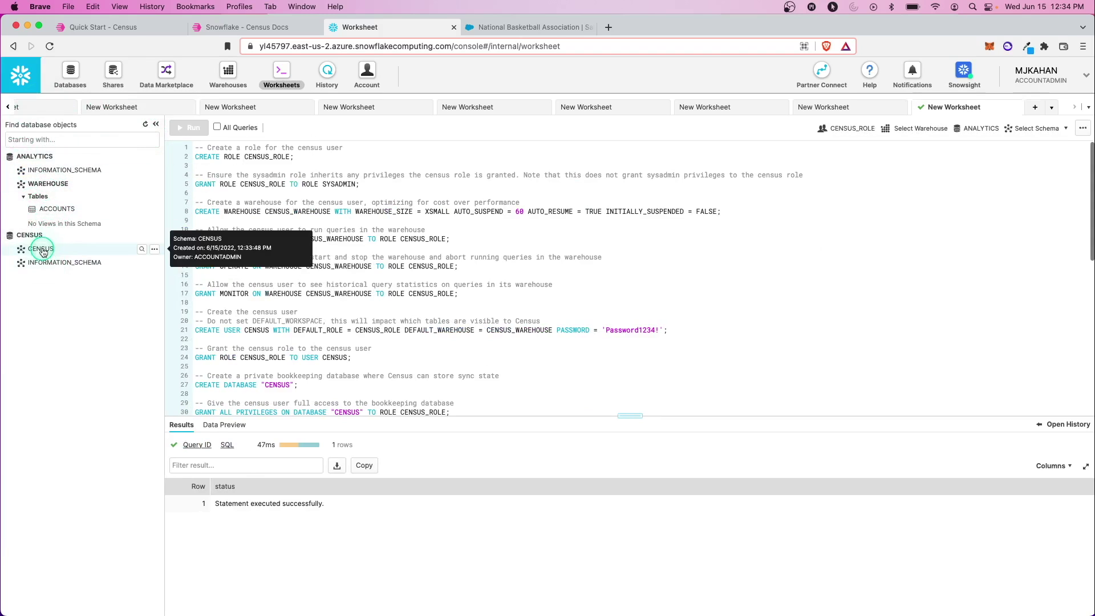
{"action": "left_click", "coordinate": [40, 249]}
Step: Set the worksheet warehouse to CENSUS_WAREHOUSE, keeping ANALYTICS as the database
{"action": "left_click", "coordinate": [902, 134]}
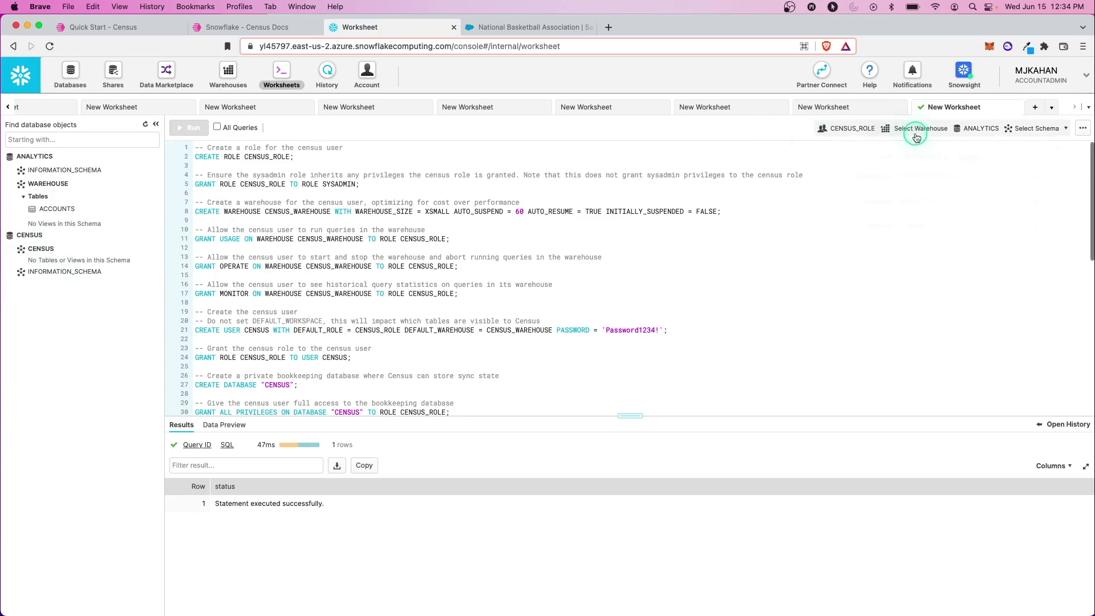
{"action": "left_click", "coordinate": [942, 177]}
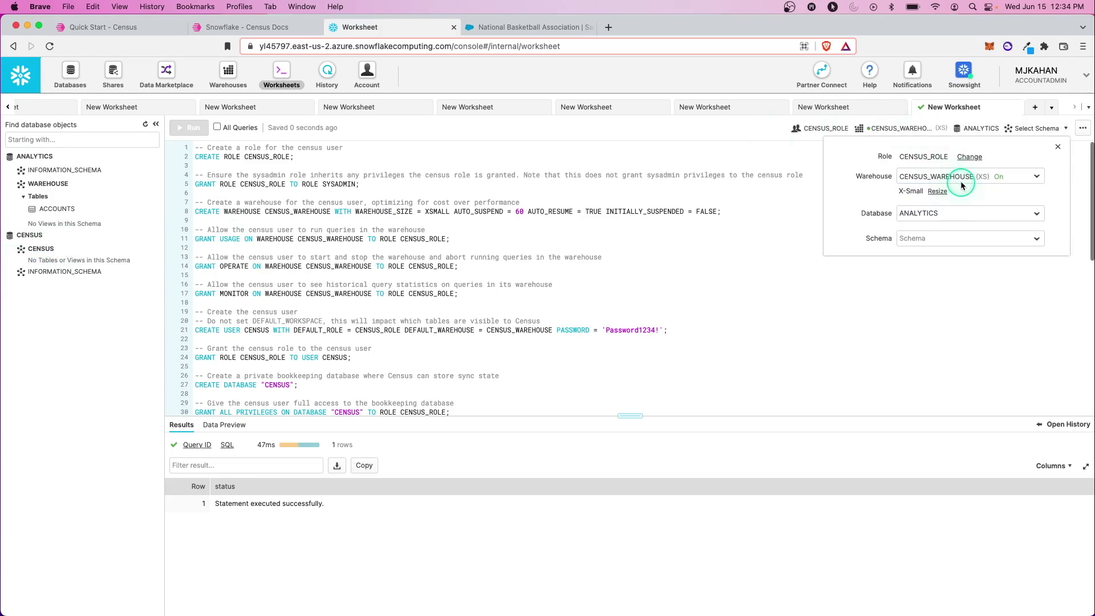
{"action": "left_click", "coordinate": [930, 213]}
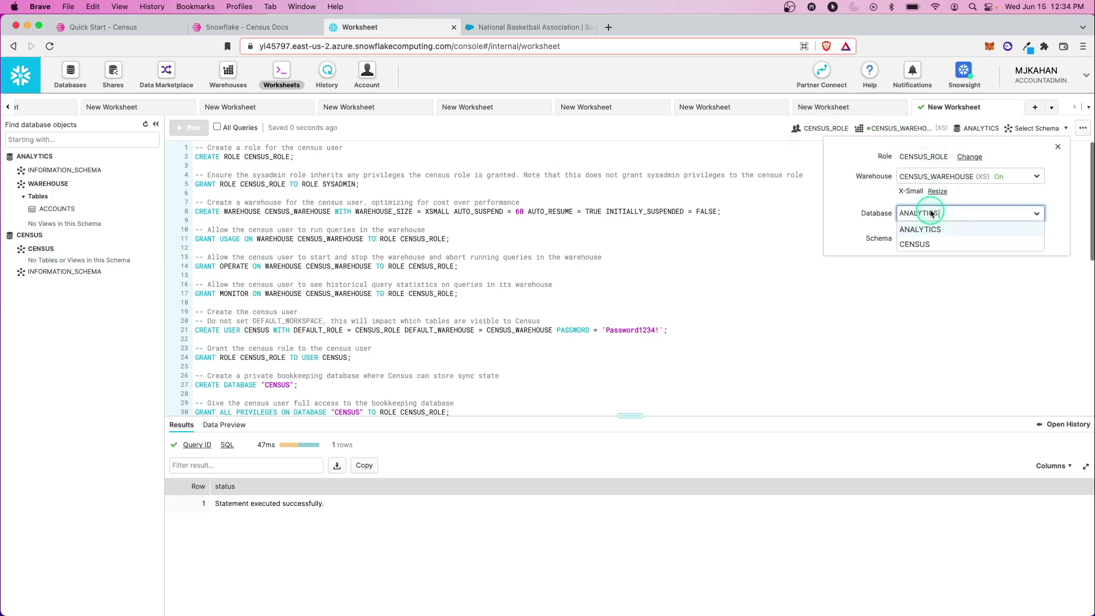
{"action": "left_click", "coordinate": [931, 213]}
{"action": "left_click", "coordinate": [763, 206]}
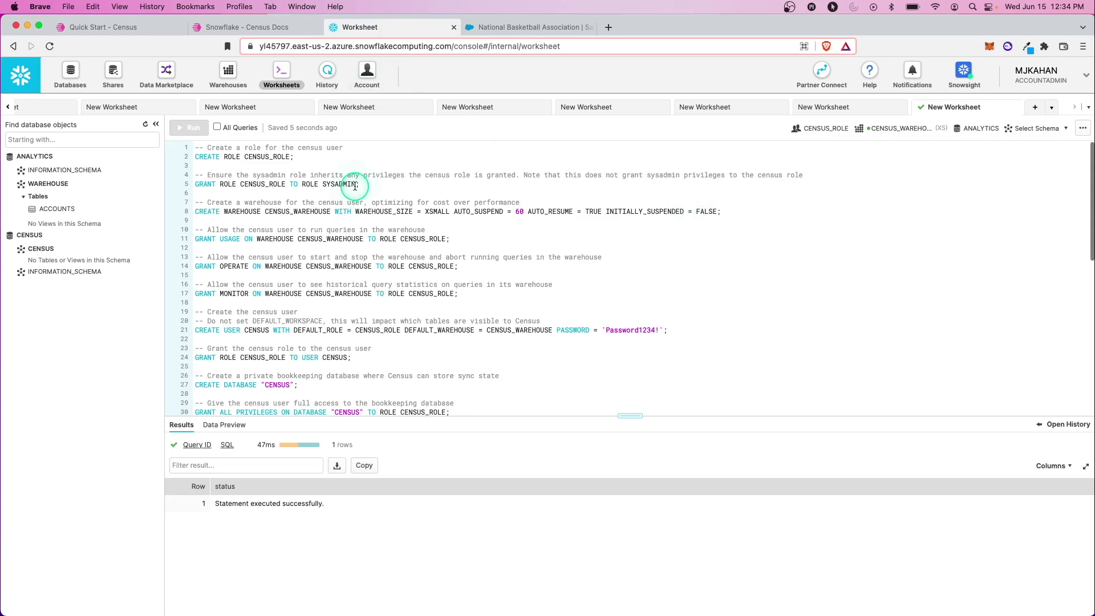
Step: Fill Snowflake Account Name with the account part copied from the Snowflake URL
{"action": "left_click", "coordinate": [95, 35]}
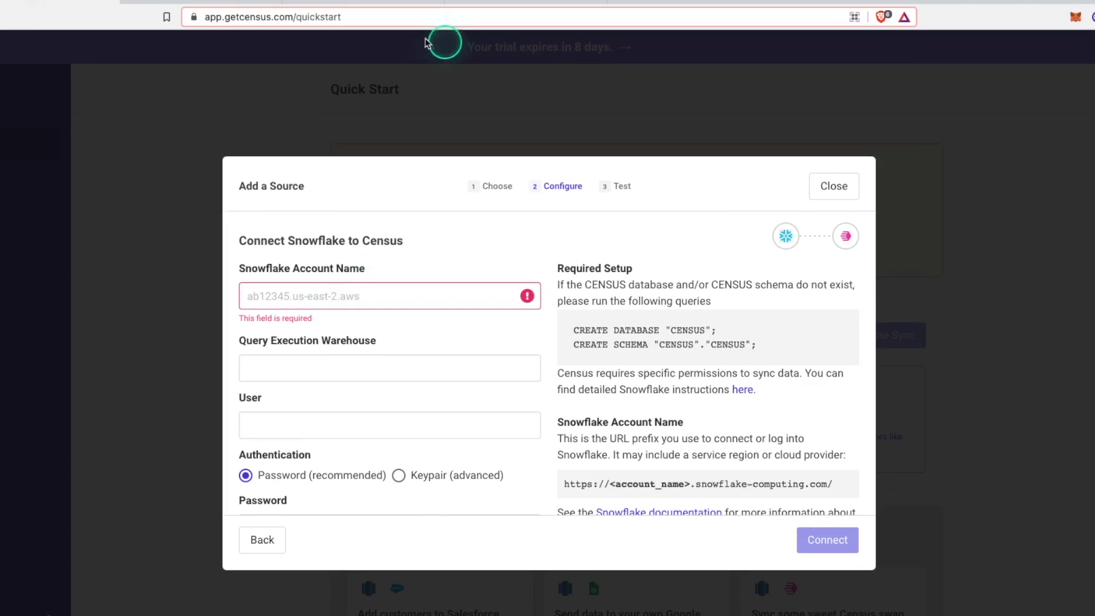
{"action": "left_click", "coordinate": [346, 1]}
{"action": "left_click", "coordinate": [236, 18]}
{"action": "left_click", "coordinate": [239, 17]}
{"action": "left_click_drag", "start_coordinate": [239, 17], "coordinate": [347, 17]}
{"action": "key", "text": "super+c"}
{"action": "key", "text": "ctrl+shift+Tab"}
{"action": "left_click", "coordinate": [342, 297]}
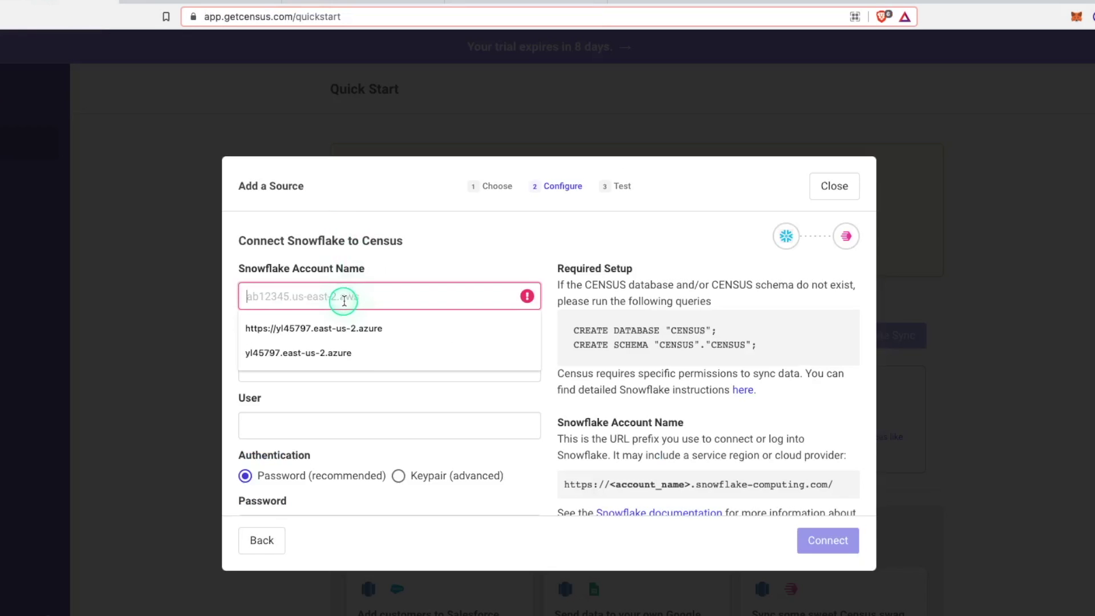
{"action": "left_click", "coordinate": [368, 353]}
Step: Enter CENSUS_WAREHOUSE as the query warehouse and CENSUS as the Snowflake user
{"action": "left_click", "coordinate": [367, 351]}
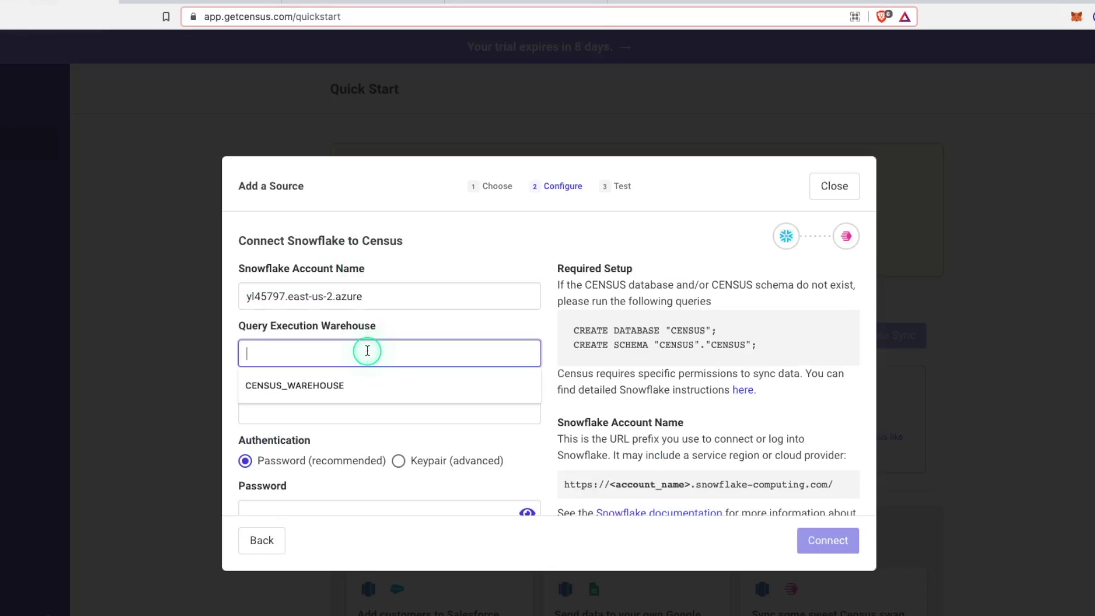
{"action": "left_click", "coordinate": [337, 388]}
{"action": "double_click", "coordinate": [240, 353]}
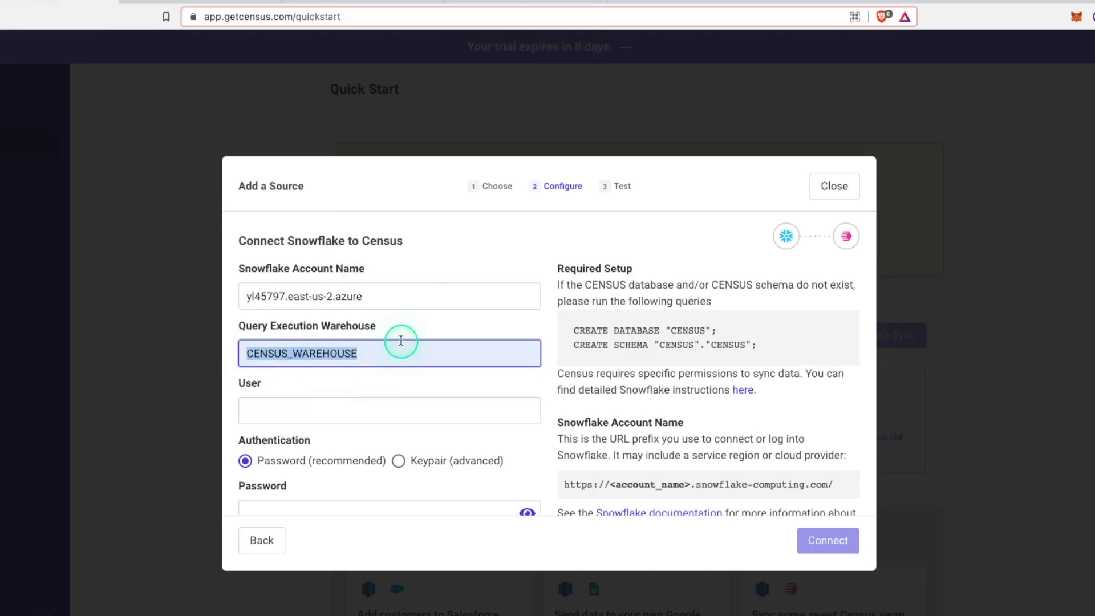
{"action": "left_click", "coordinate": [357, 2]}
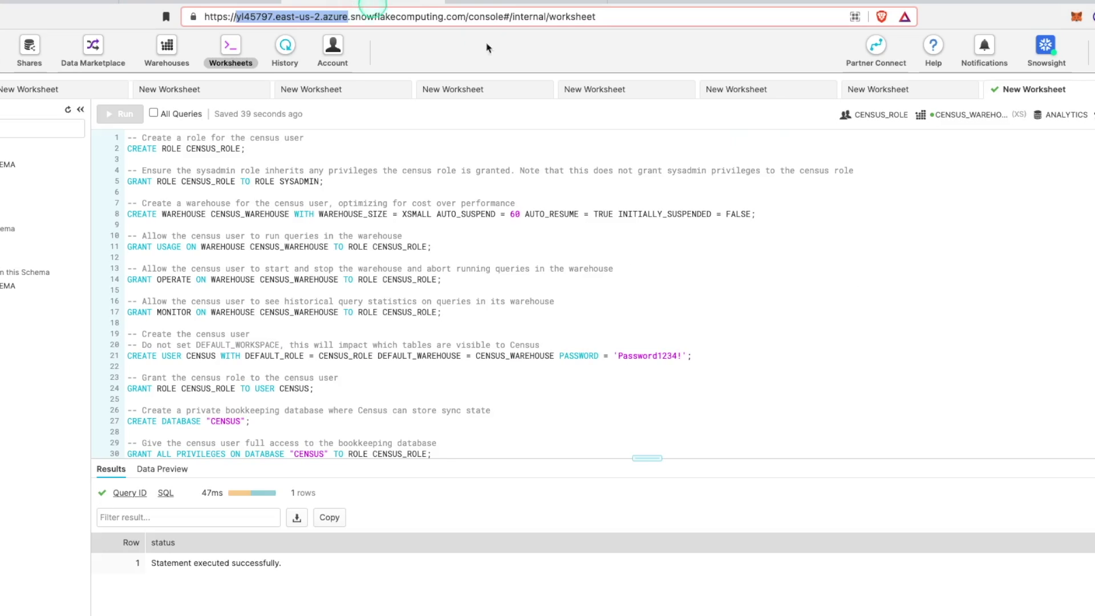
{"action": "left_click", "coordinate": [166, 3]}
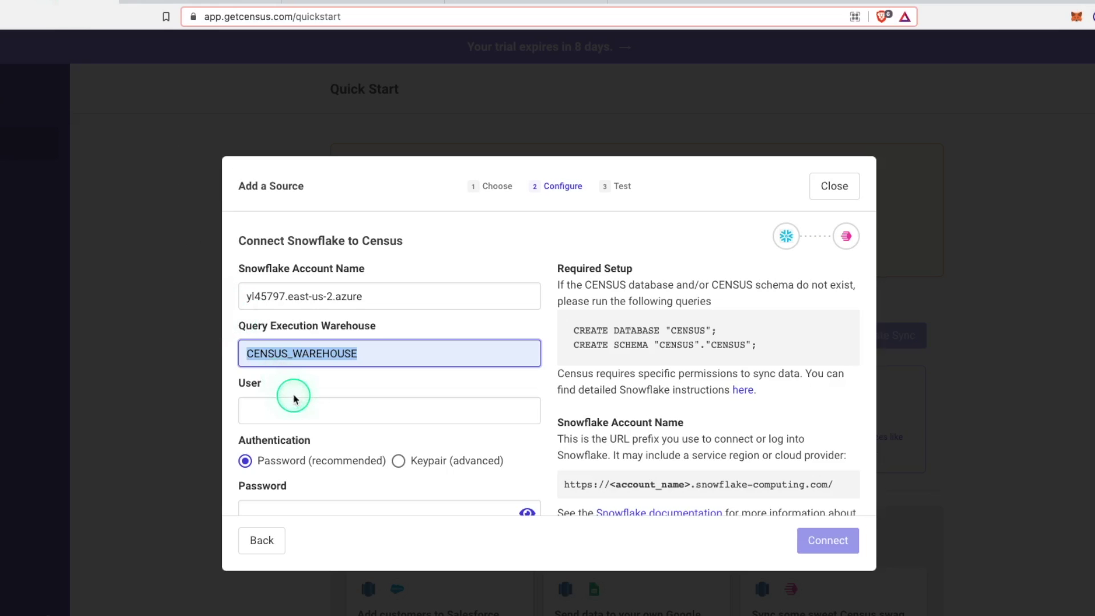
{"action": "left_click", "coordinate": [295, 402]}
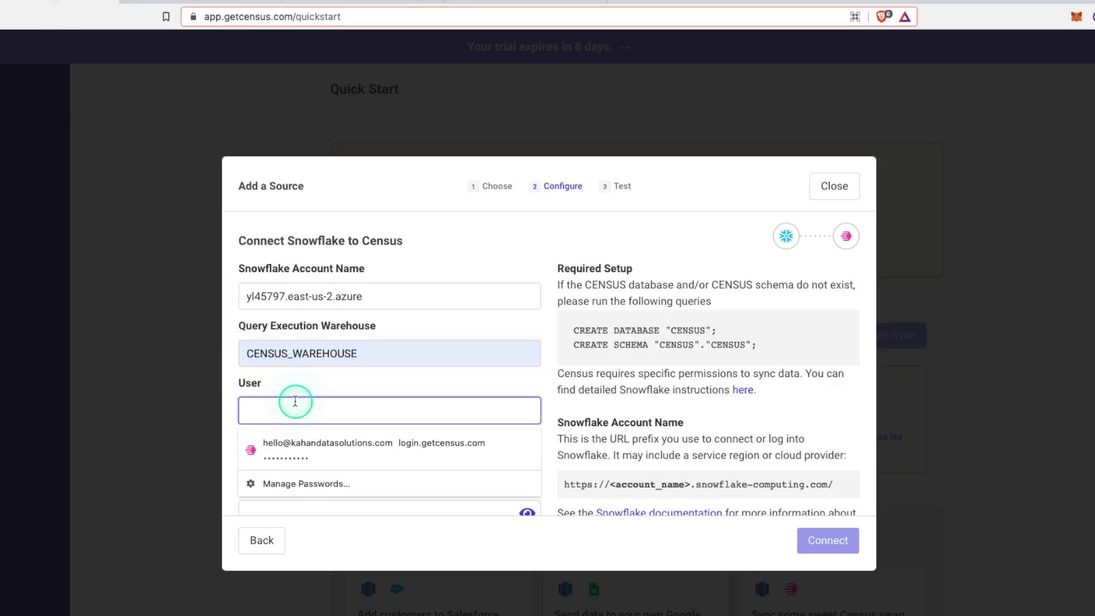
{"action": "key", "text": "super+v"}
{"action": "scroll", "coordinate": [319, 408], "scroll_direction": "down", "scroll_amount": 5}
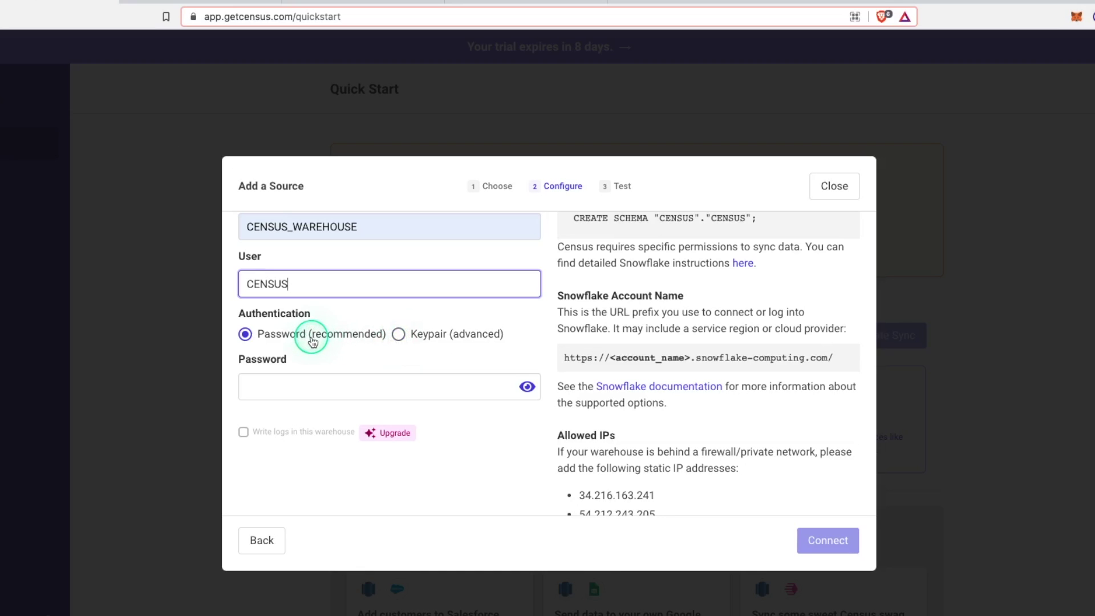
Step: Enter the CENSUS user's password from the setup script and connect
{"action": "left_click", "coordinate": [346, 2]}
{"action": "left_click_drag", "start_coordinate": [684, 355], "coordinate": [618, 356]}
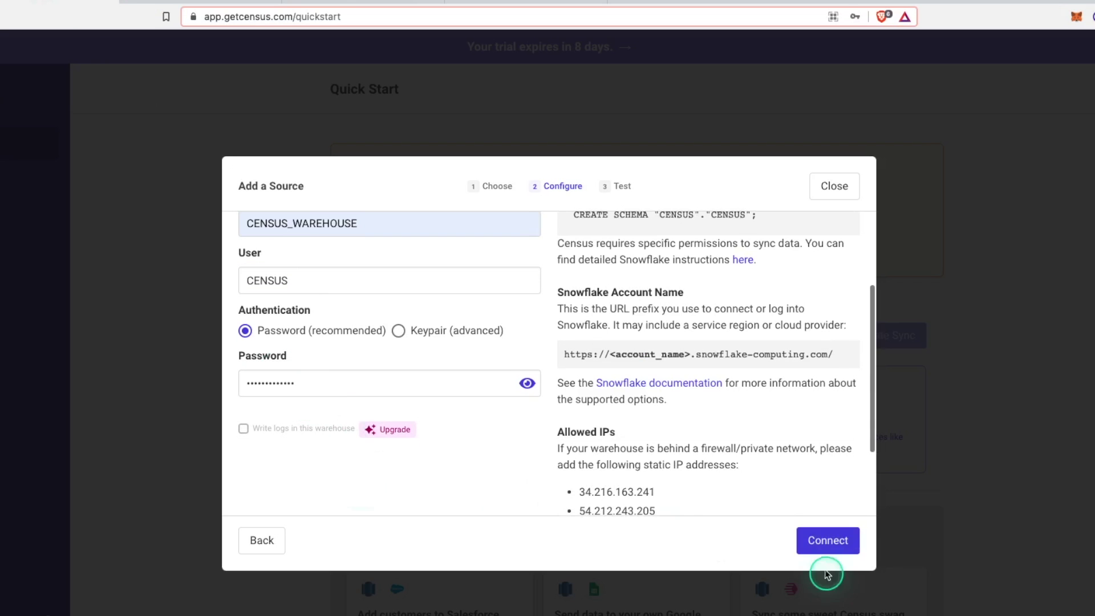
{"action": "left_click", "coordinate": [828, 542]}
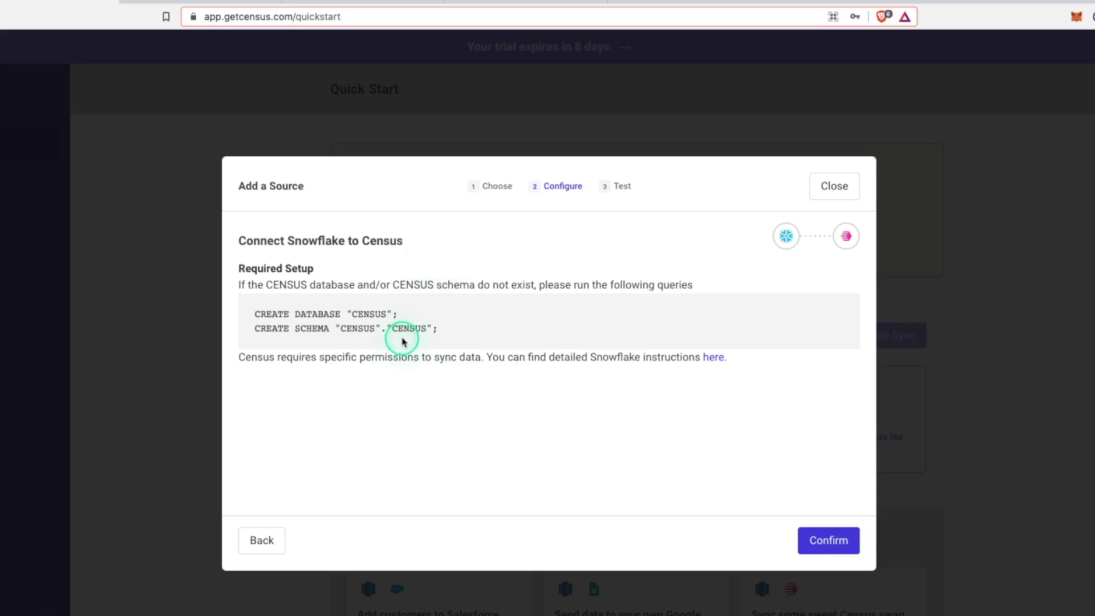
Step: Confirm setup, let all four connection checks pass, and finish adding the Snowflake source
{"action": "left_click", "coordinate": [828, 540]}
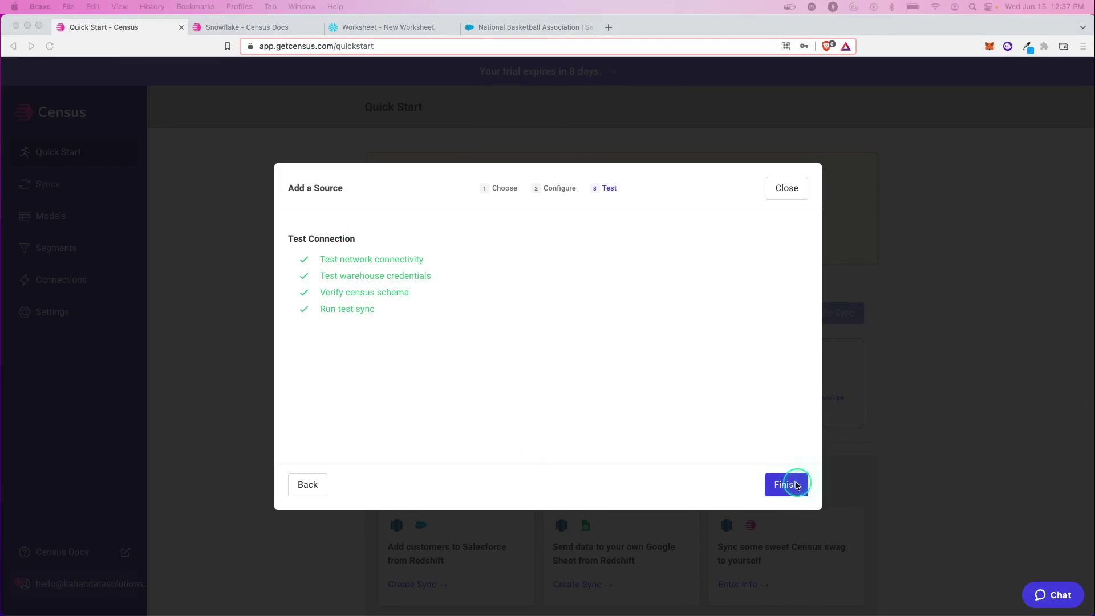
{"action": "left_click", "coordinate": [794, 485]}
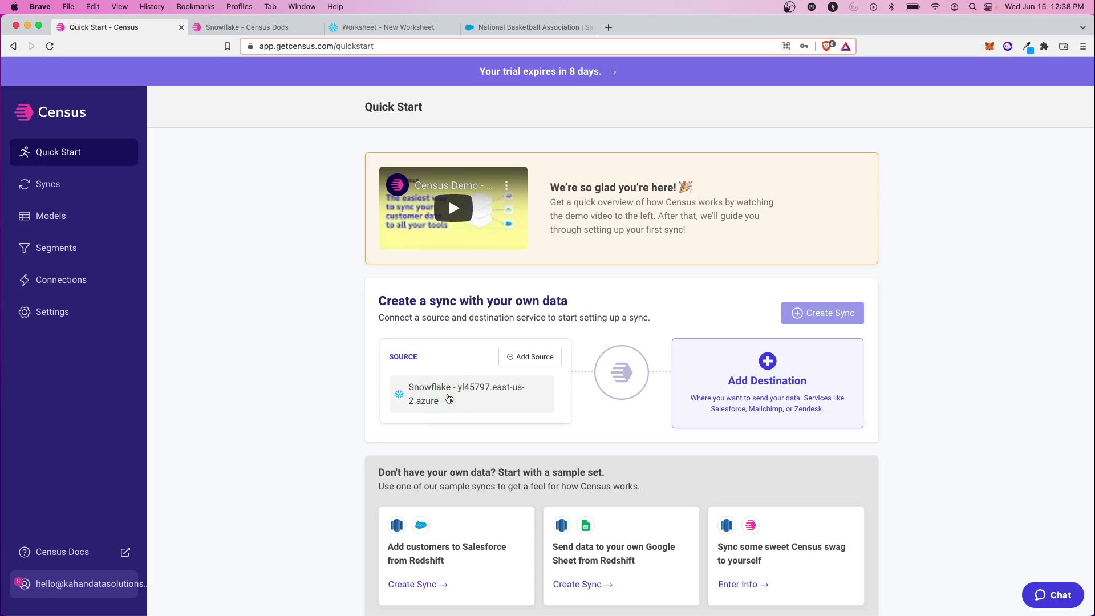
Step: Search 'salesf' among destinations and choose Salesforce
{"action": "left_click", "coordinate": [774, 373]}
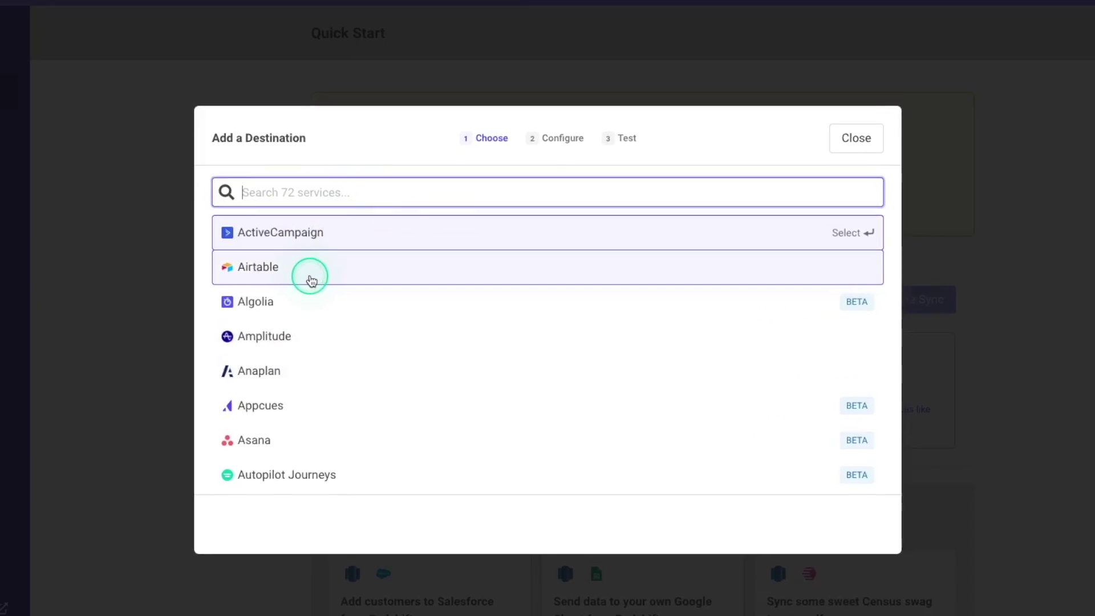
{"action": "scroll", "coordinate": [365, 298], "scroll_direction": "down", "scroll_amount": 3}
{"action": "scroll", "coordinate": [293, 274], "scroll_direction": "down", "scroll_amount": 4}
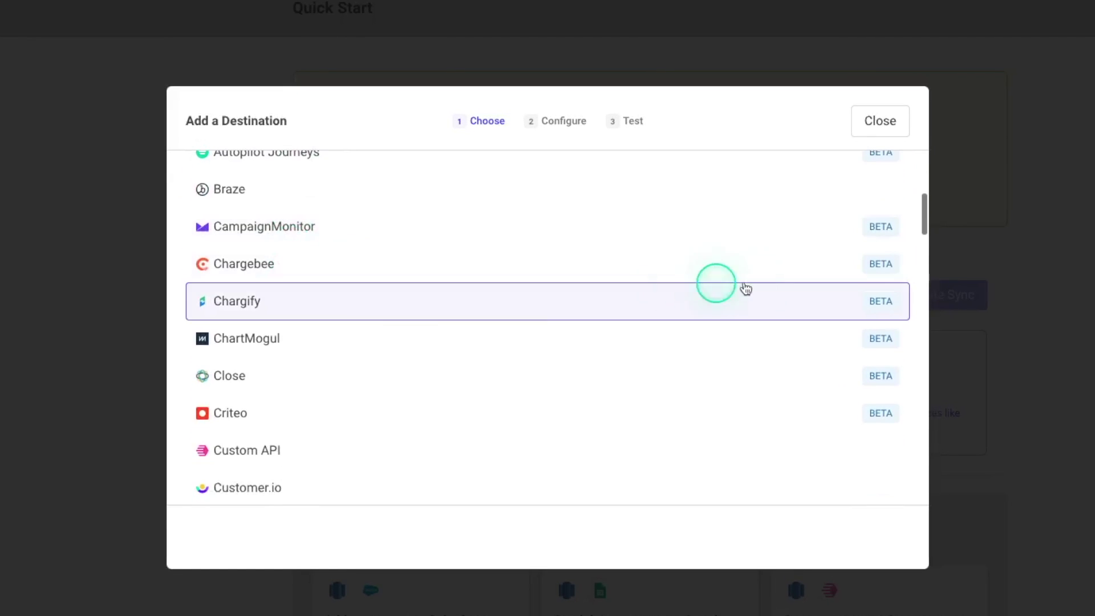
{"action": "scroll", "coordinate": [341, 325], "scroll_direction": "down", "scroll_amount": 5}
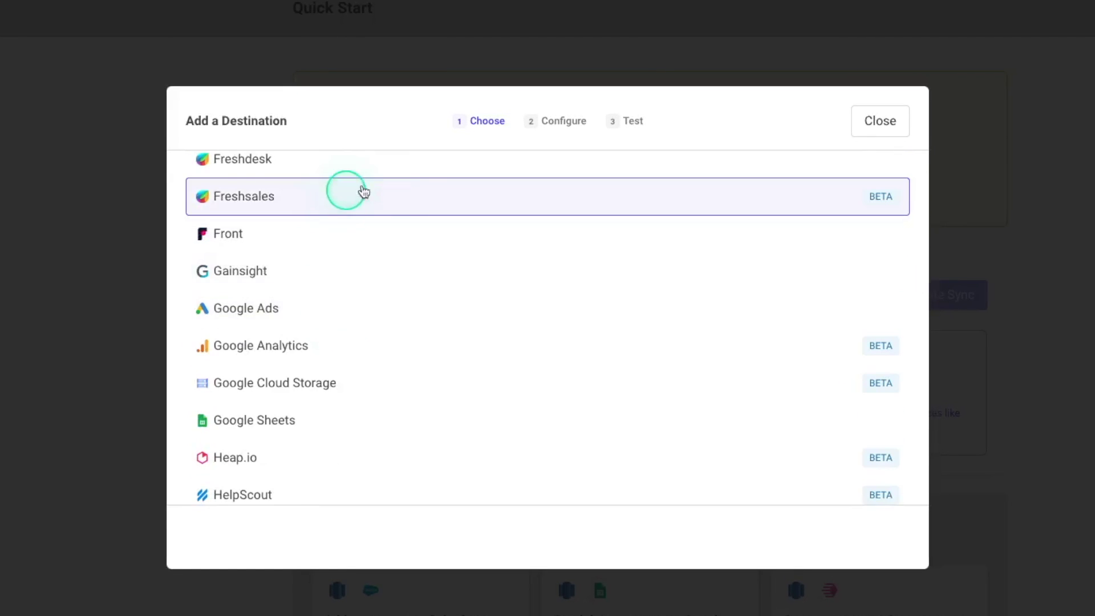
{"action": "scroll", "coordinate": [335, 196], "scroll_direction": "up", "scroll_amount": 10}
{"action": "type", "text": "salesf"}
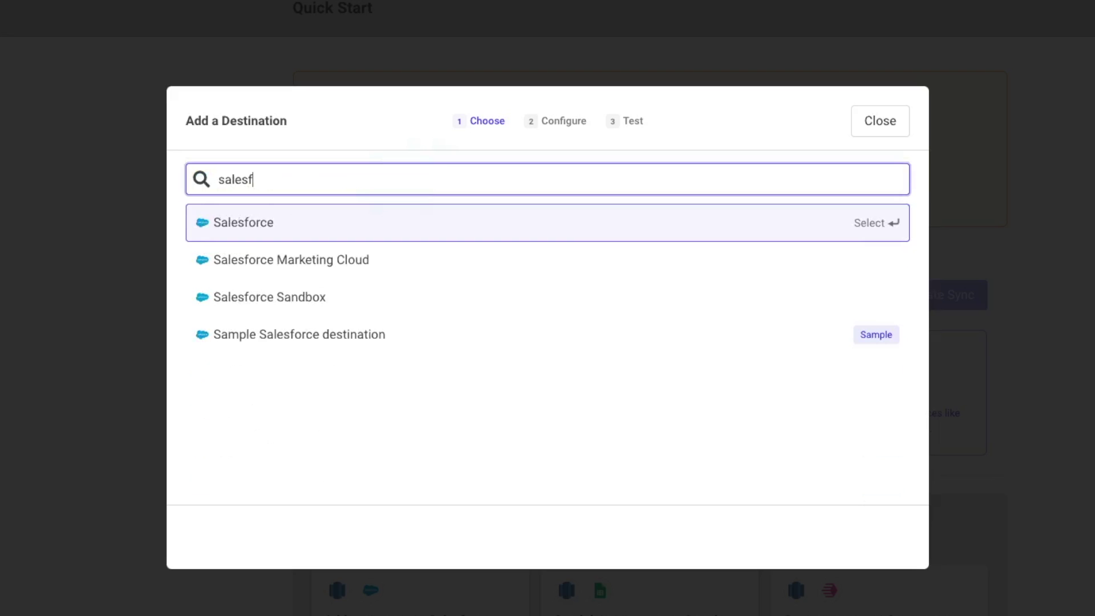
{"action": "left_click", "coordinate": [234, 226]}
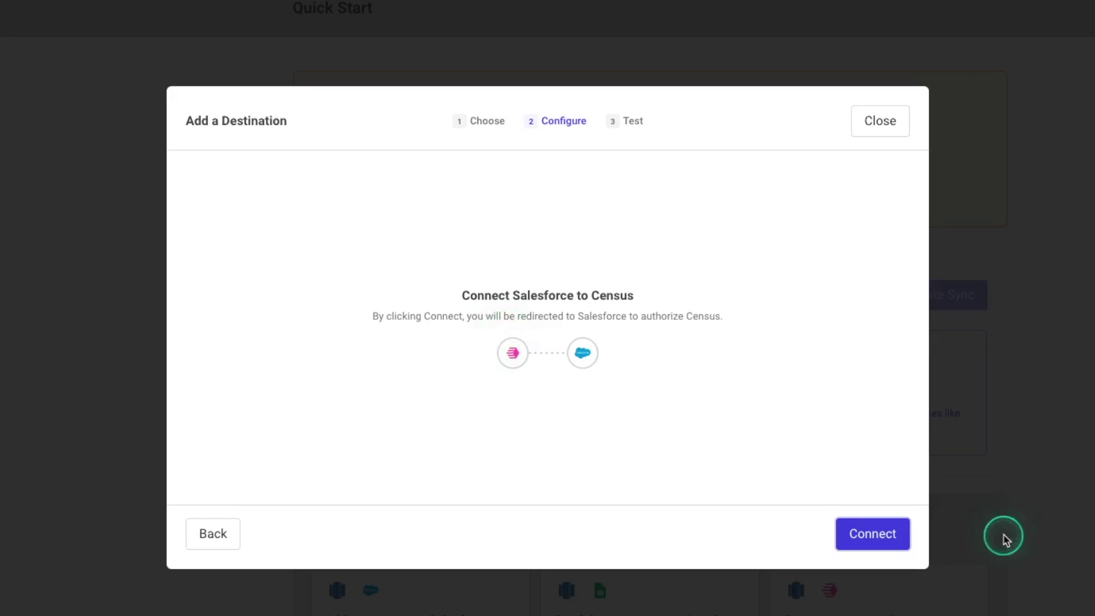
Step: Authorize Census in Salesforce and finish once the connectivity test passes
{"action": "left_click", "coordinate": [873, 533]}
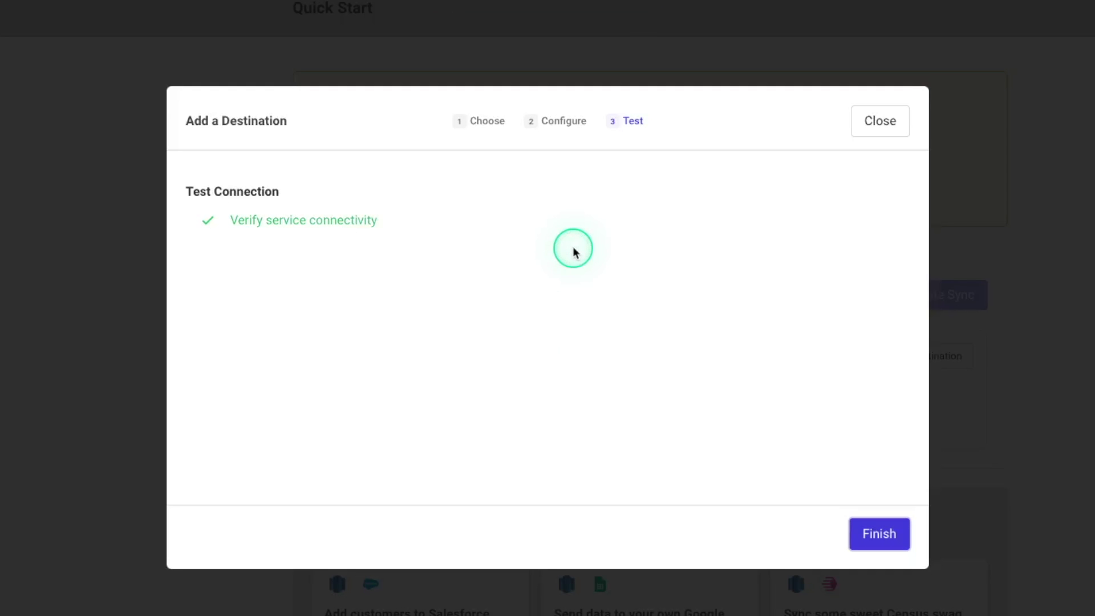
{"action": "left_click", "coordinate": [786, 450]}
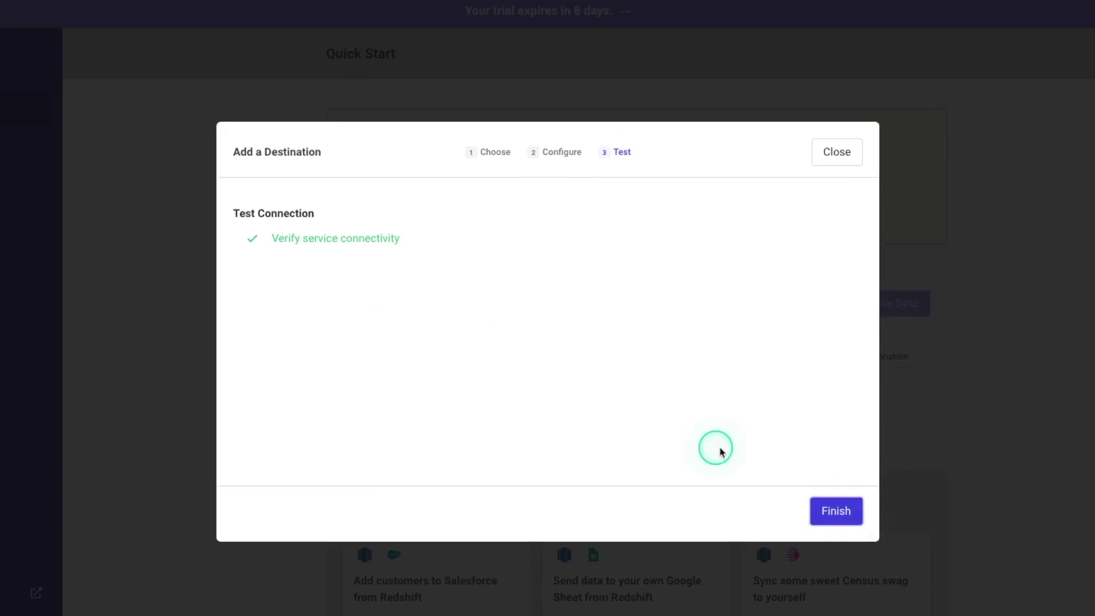
{"action": "left_click", "coordinate": [836, 511]}
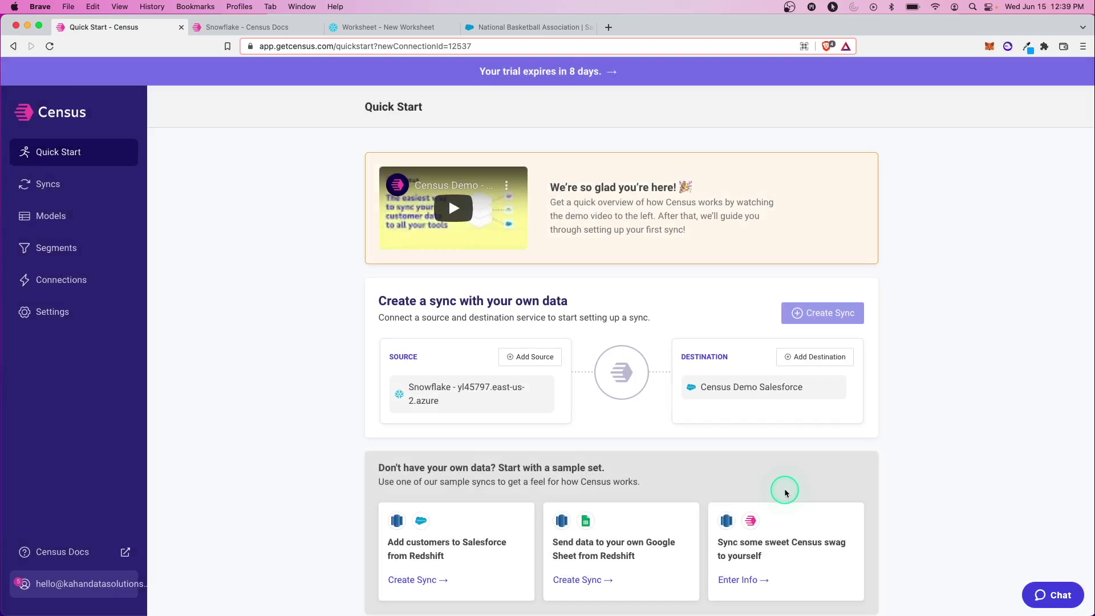
{"action": "left_click", "coordinate": [760, 392]}
{"action": "left_click", "coordinate": [779, 393]}
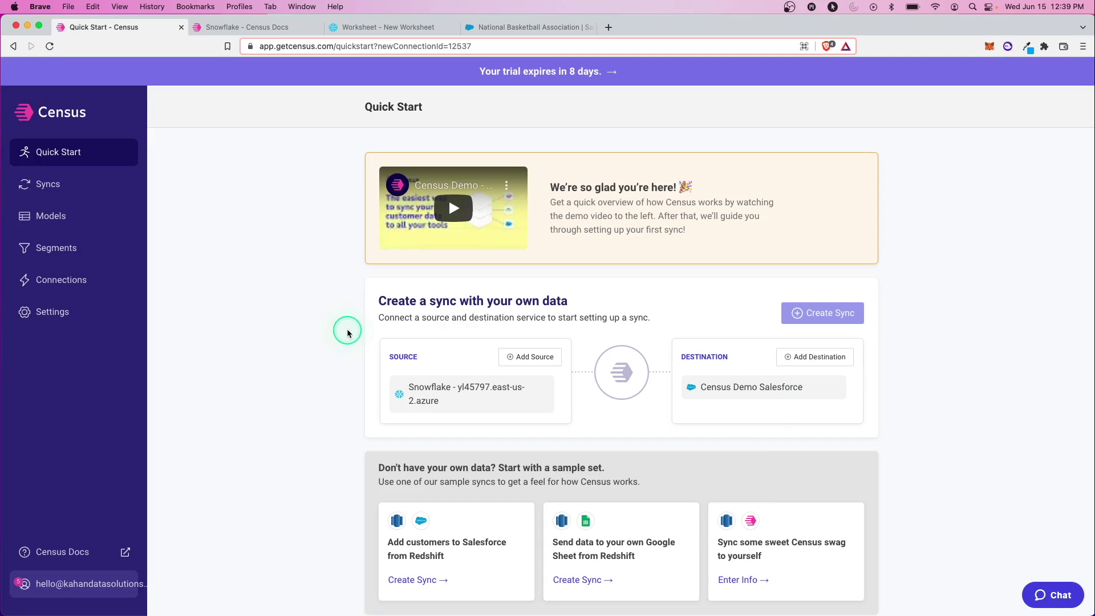
{"action": "left_click", "coordinate": [68, 291]}
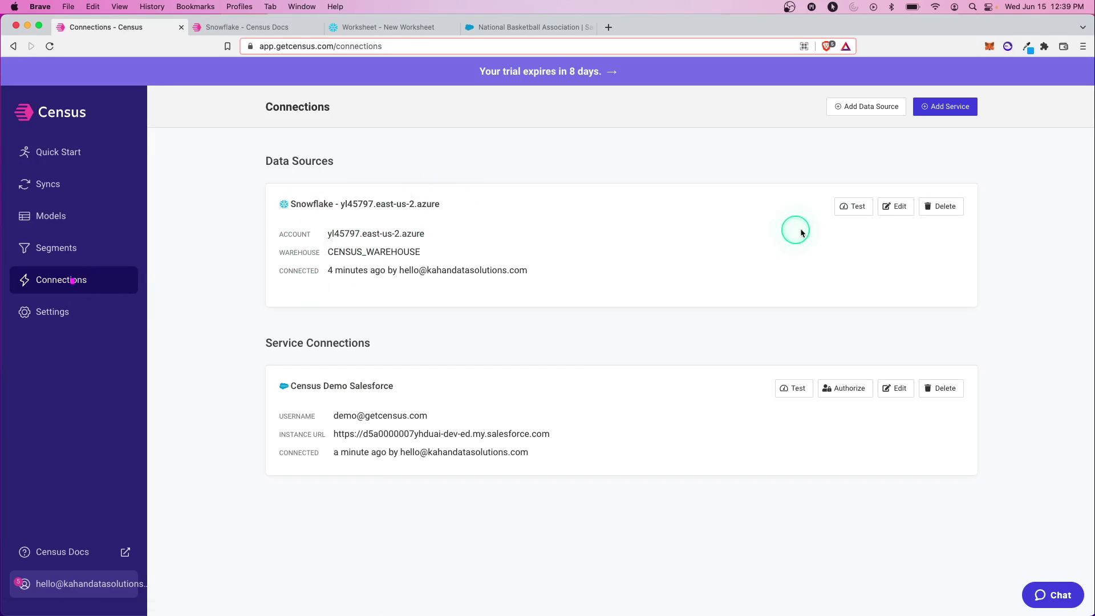
{"action": "left_click", "coordinate": [895, 207]}
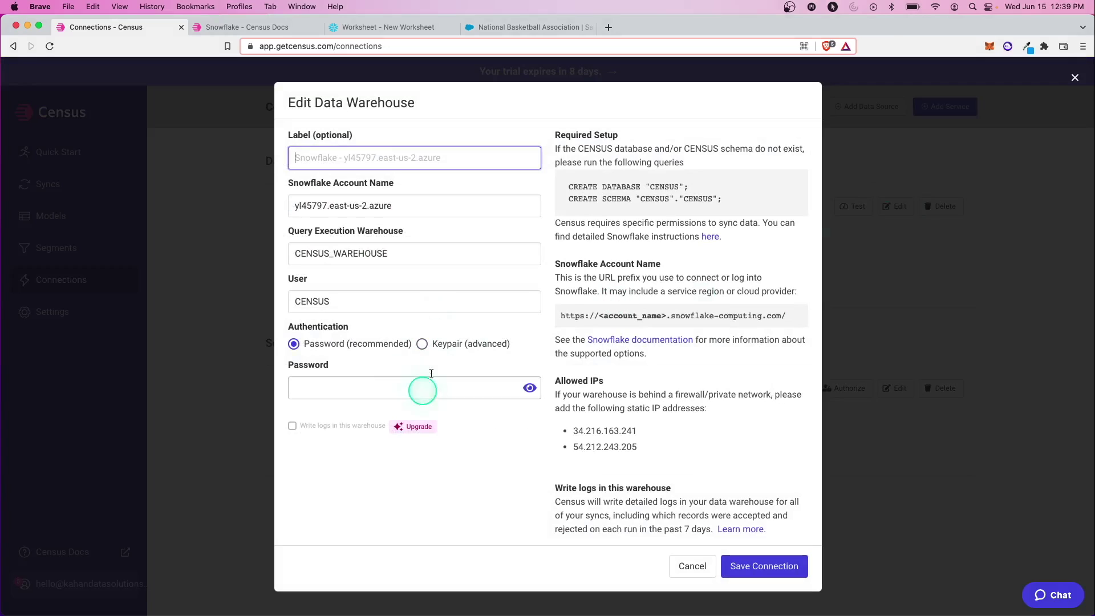
{"action": "left_click", "coordinate": [692, 566]}
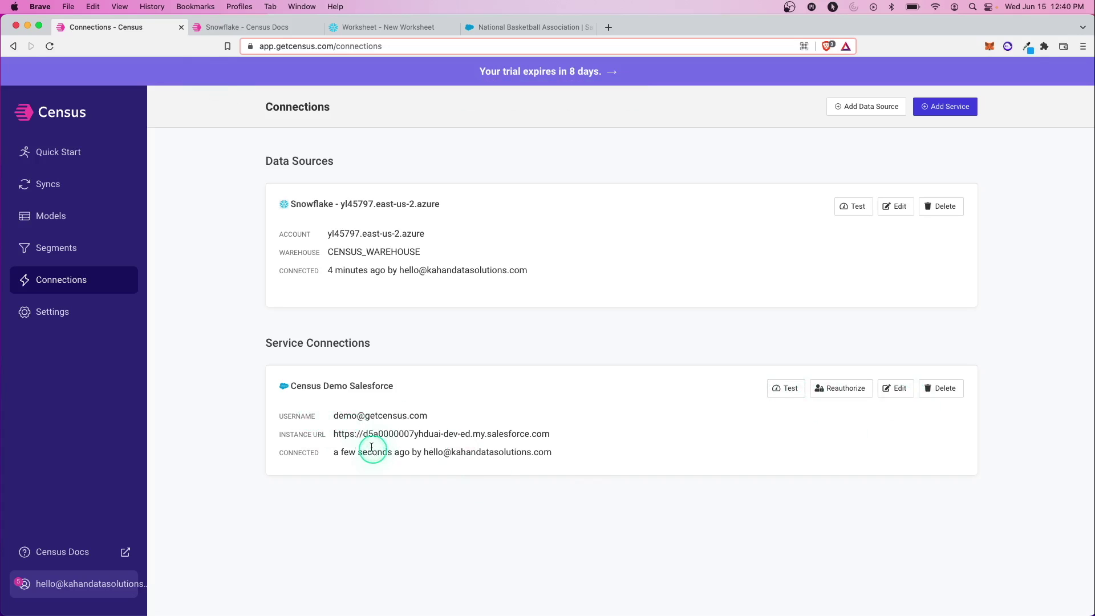
{"action": "left_click_drag", "start_coordinate": [574, 439], "coordinate": [367, 433]}
{"action": "left_click", "coordinate": [374, 430]}
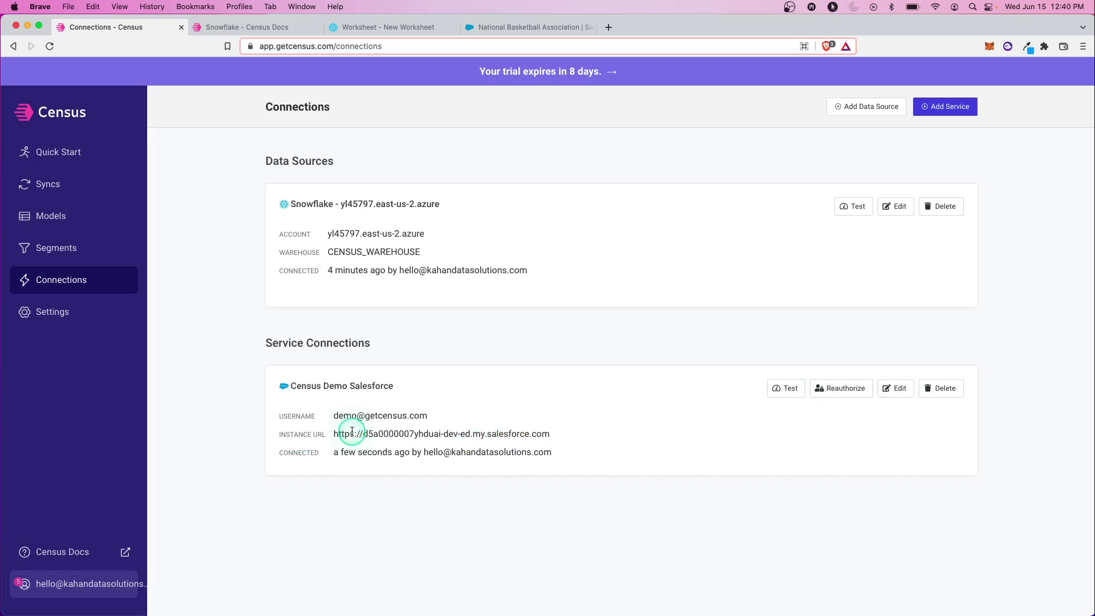
{"action": "left_click", "coordinate": [474, 398]}
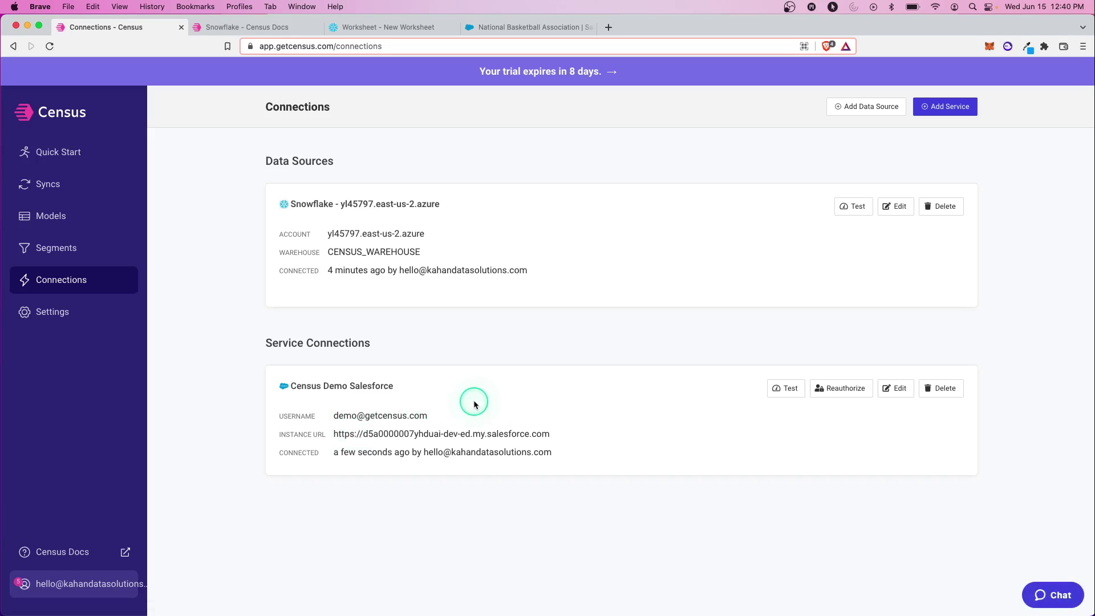
{"action": "left_click", "coordinate": [100, 289]}
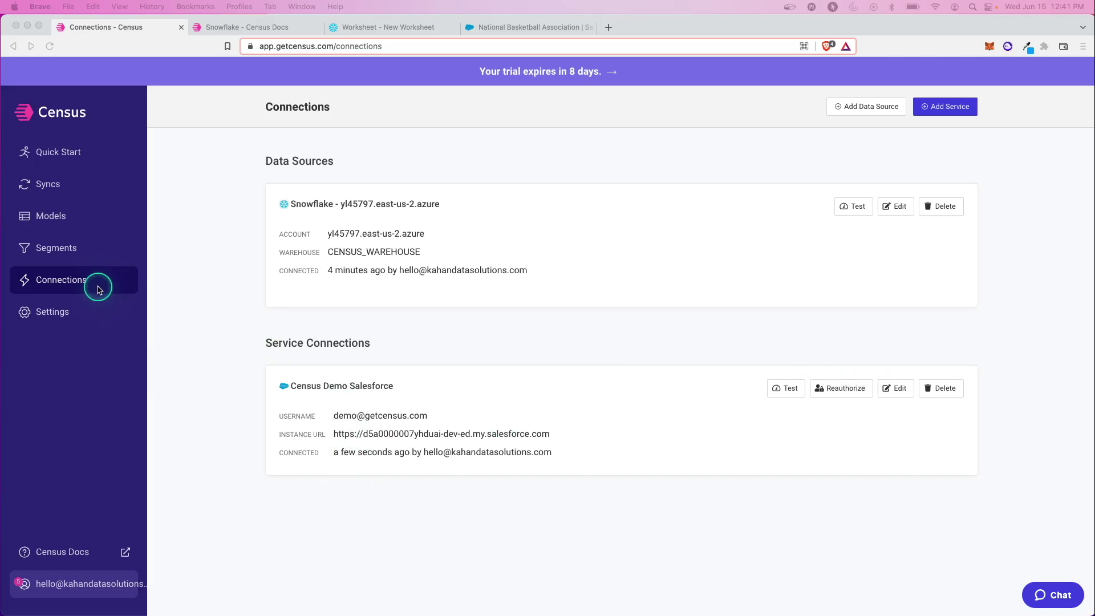
{"action": "left_click", "coordinate": [68, 185]}
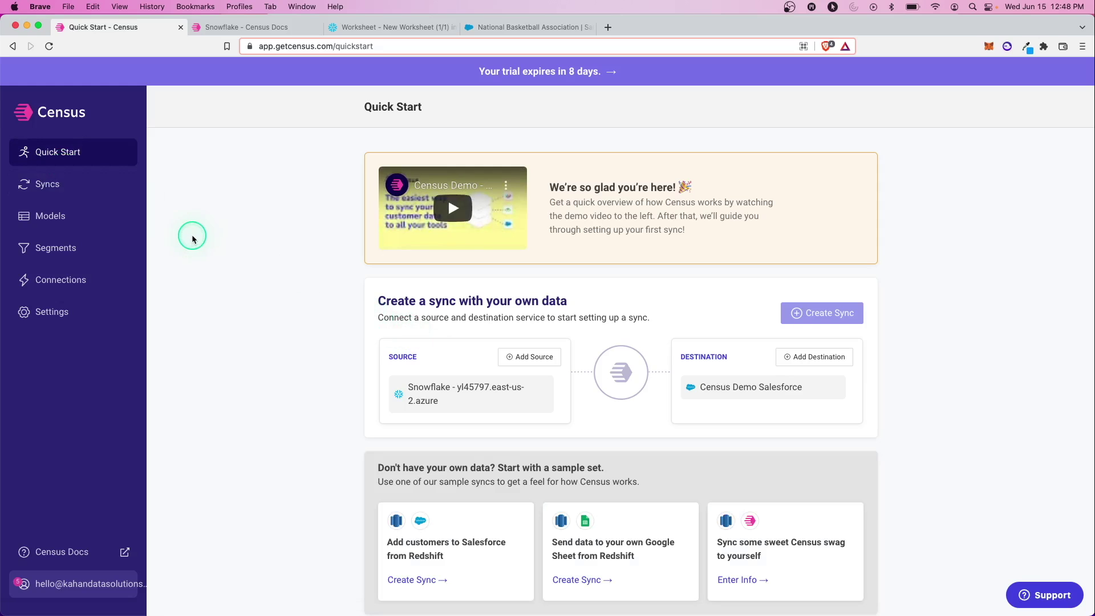
Step: Abandon the draft sync without picking a source and go to the empty Models page
{"action": "left_click", "coordinate": [80, 183]}
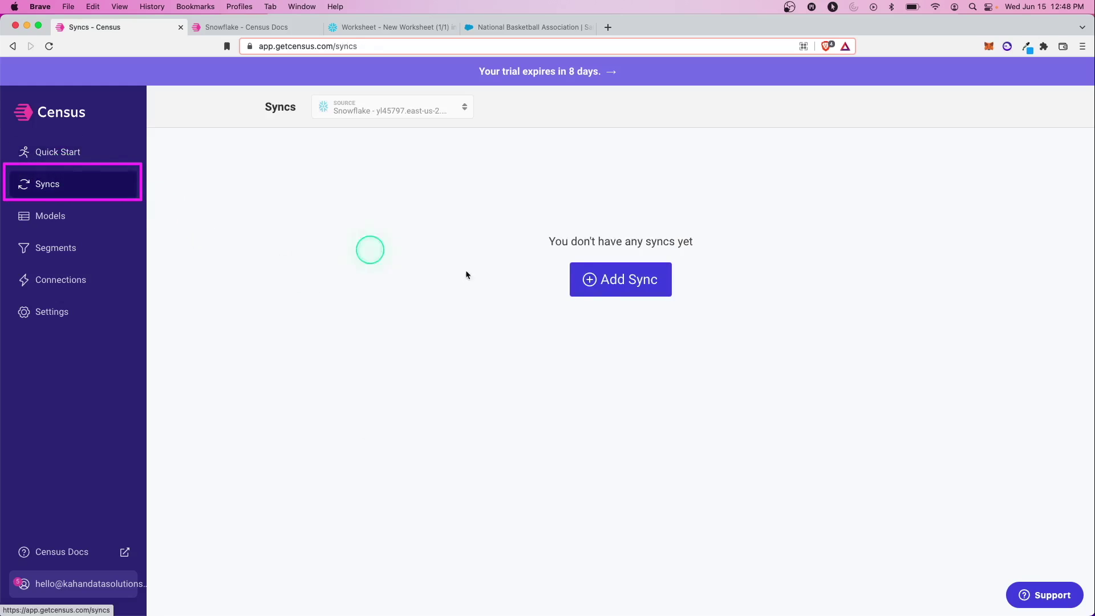
{"action": "left_click", "coordinate": [627, 288]}
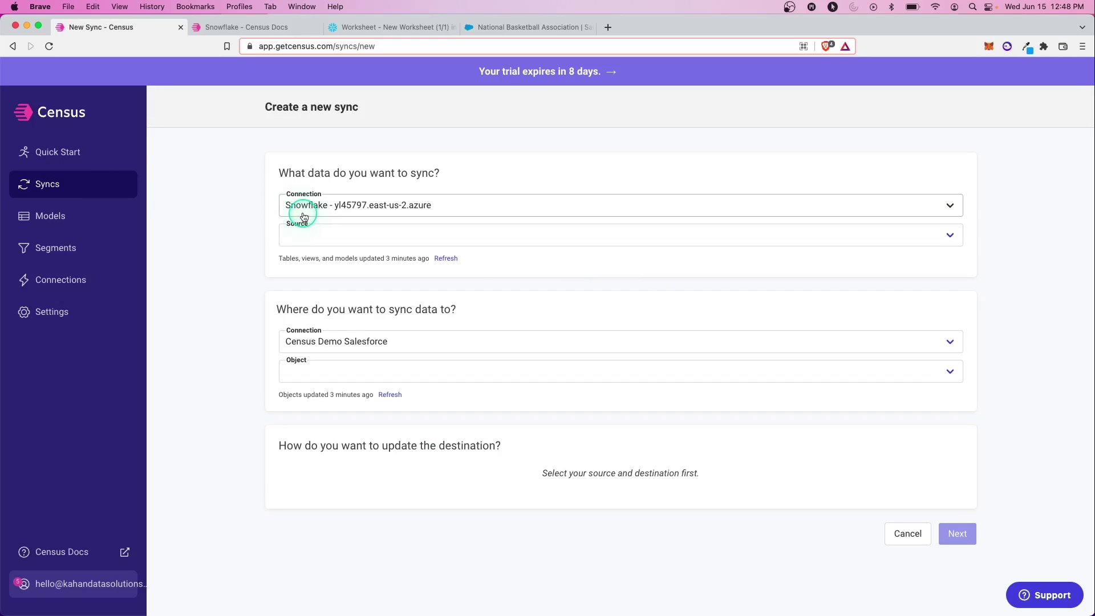
{"action": "left_click", "coordinate": [302, 234]}
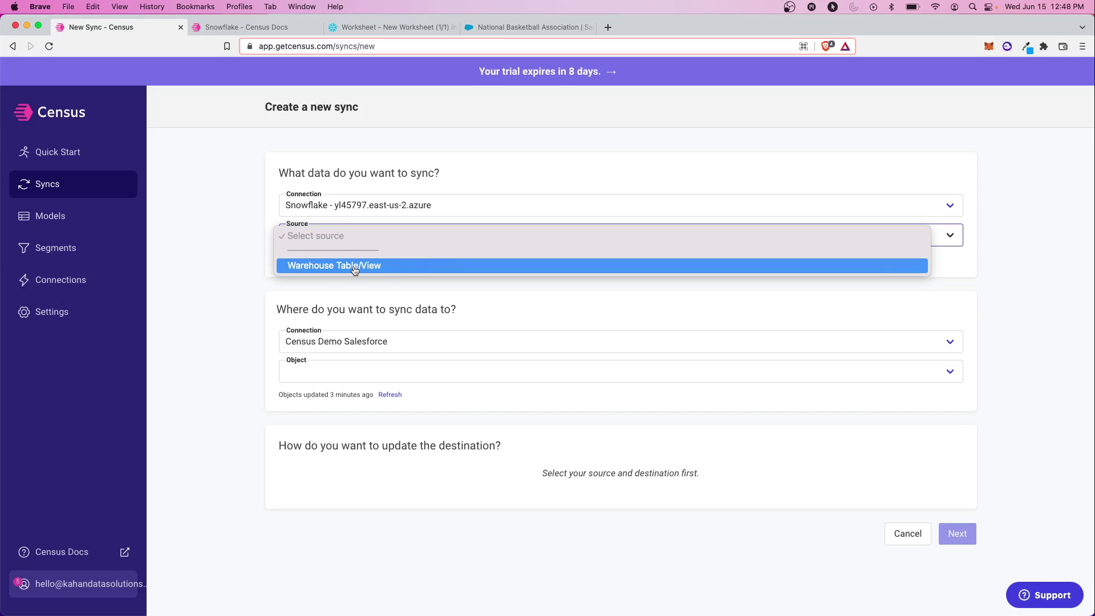
{"action": "left_click", "coordinate": [225, 251]}
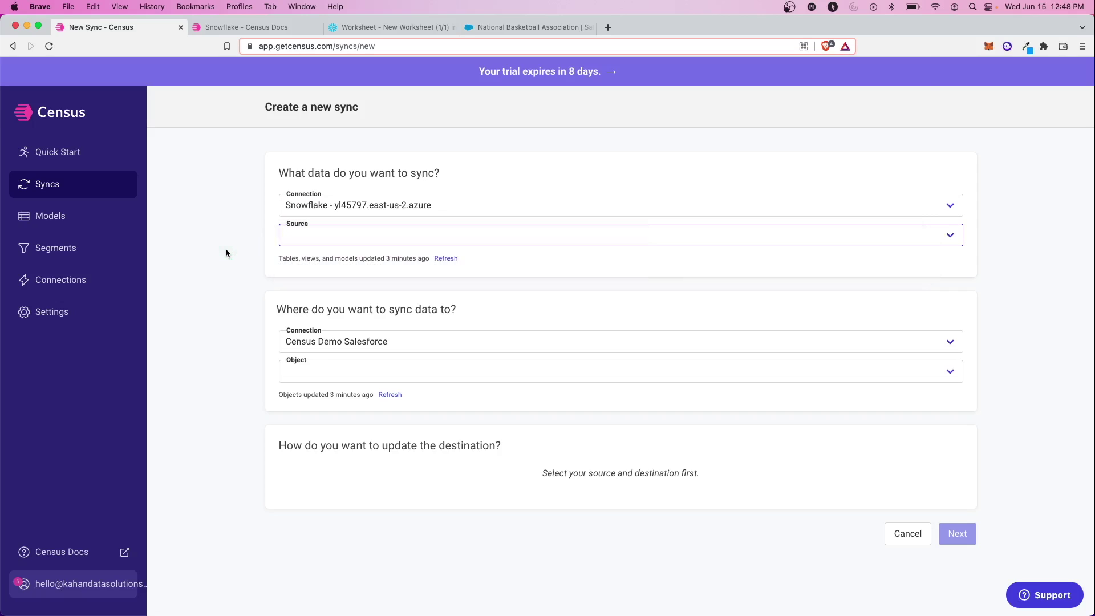
{"action": "left_click", "coordinate": [346, 260]}
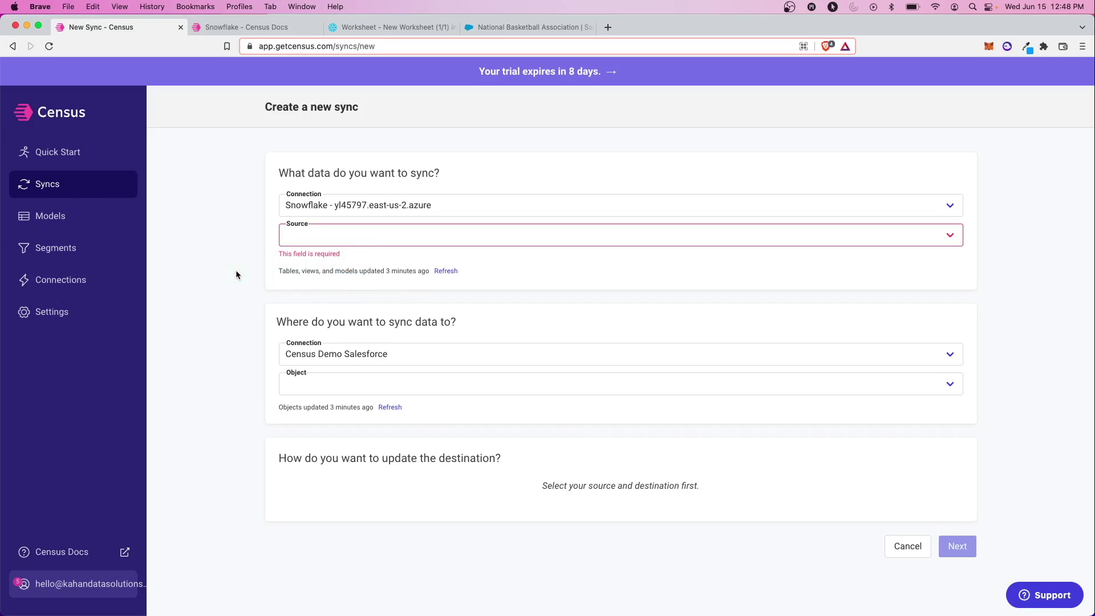
{"action": "left_click", "coordinate": [99, 226]}
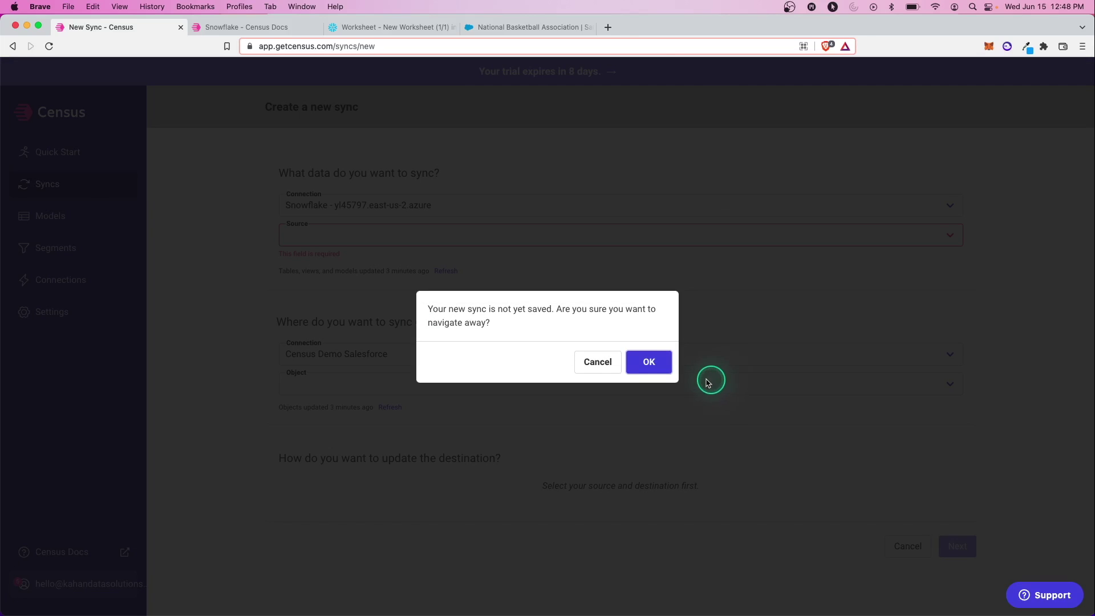
{"action": "left_click", "coordinate": [648, 362]}
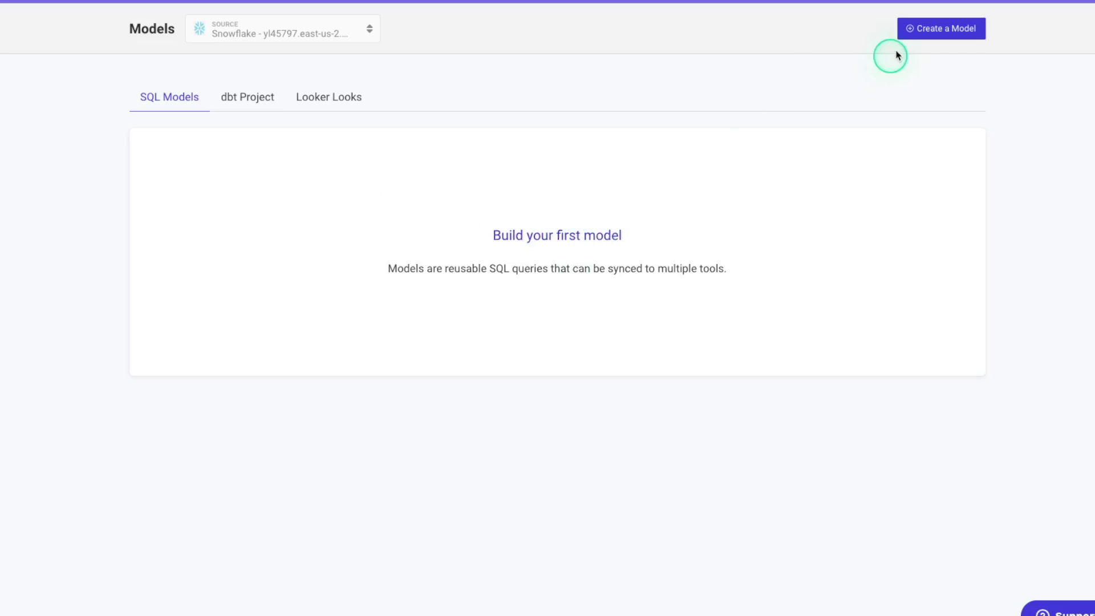
Step: Create a model named demo_sf_sync and paste the accounts SELECT query
{"action": "left_click", "coordinate": [936, 36]}
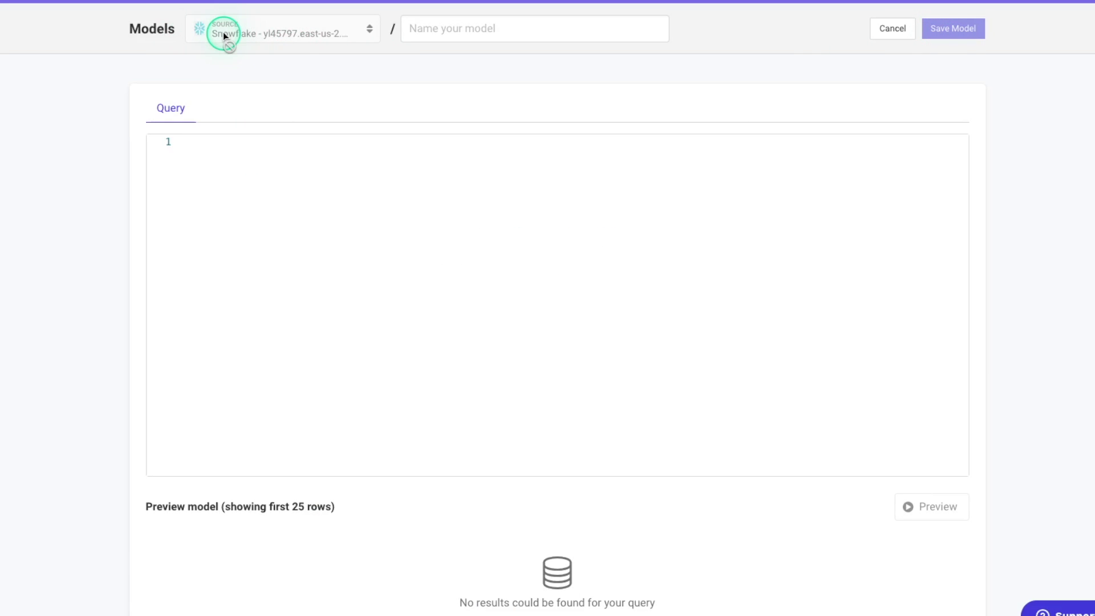
{"action": "left_click", "coordinate": [445, 31]}
{"action": "type", "text": "demo_sf_sync"}
{"action": "left_click", "coordinate": [265, 200]}
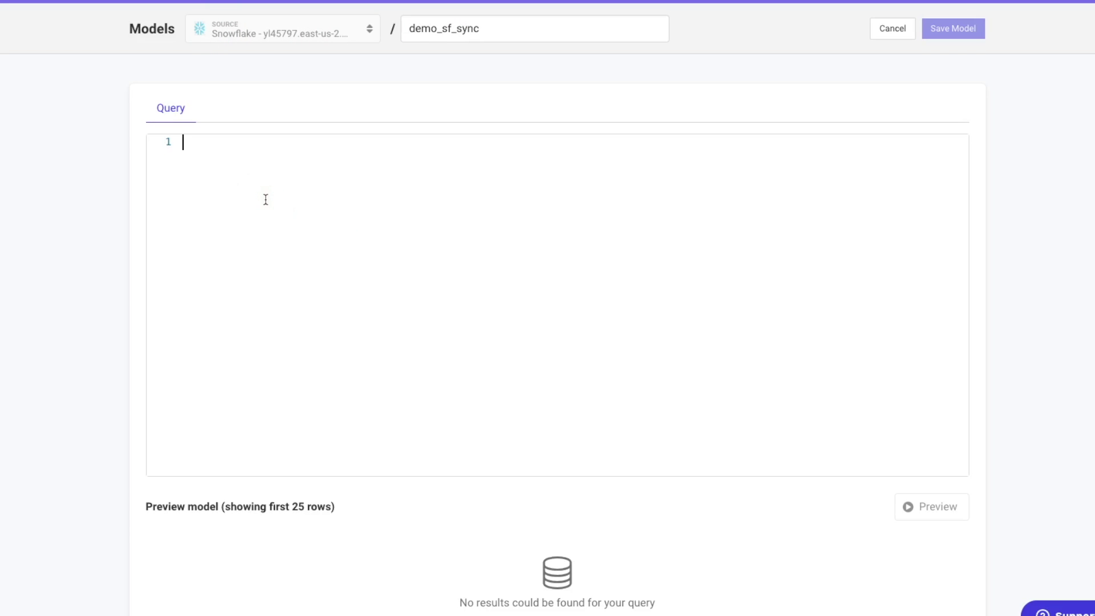
{"action": "type", "text": "select   account_id,   account_name,   company_id,   company_domain,   number_events,   number_orders,   number_users,   action_count  from \"ANALYTICS\".\"WAREHOUSE\".\"ACCOUNTS\""}
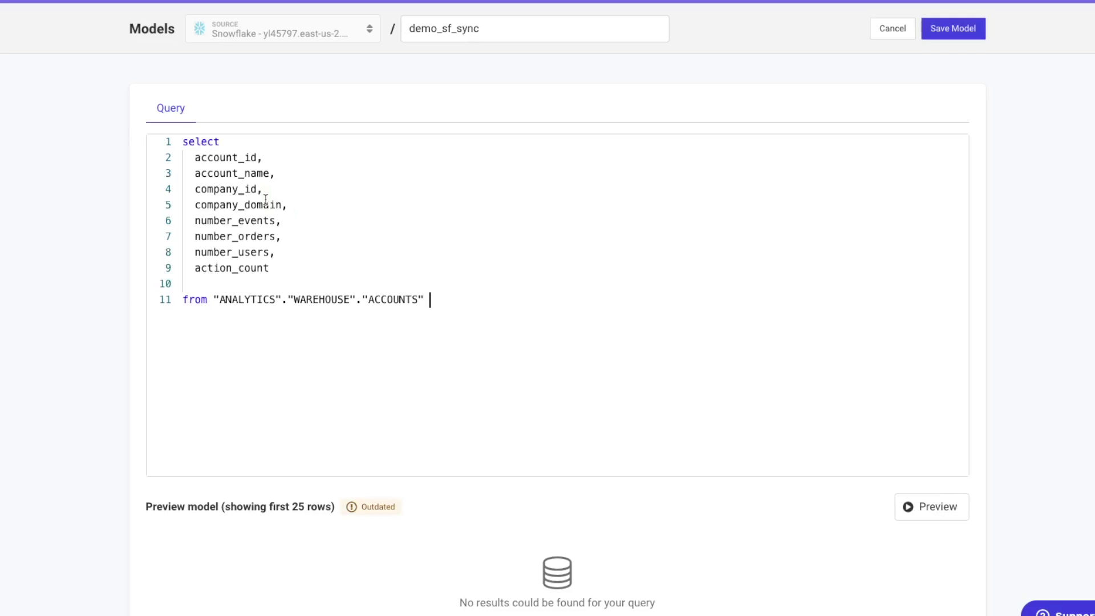
Step: Check the ANALYTICS.WAREHOUSE.ACCOUNTS query, preview its nba.com row, and save the model
{"action": "left_click", "coordinate": [216, 300]}
{"action": "left_click_drag", "start_coordinate": [216, 299], "coordinate": [357, 299]}
{"action": "left_click", "coordinate": [423, 300]}
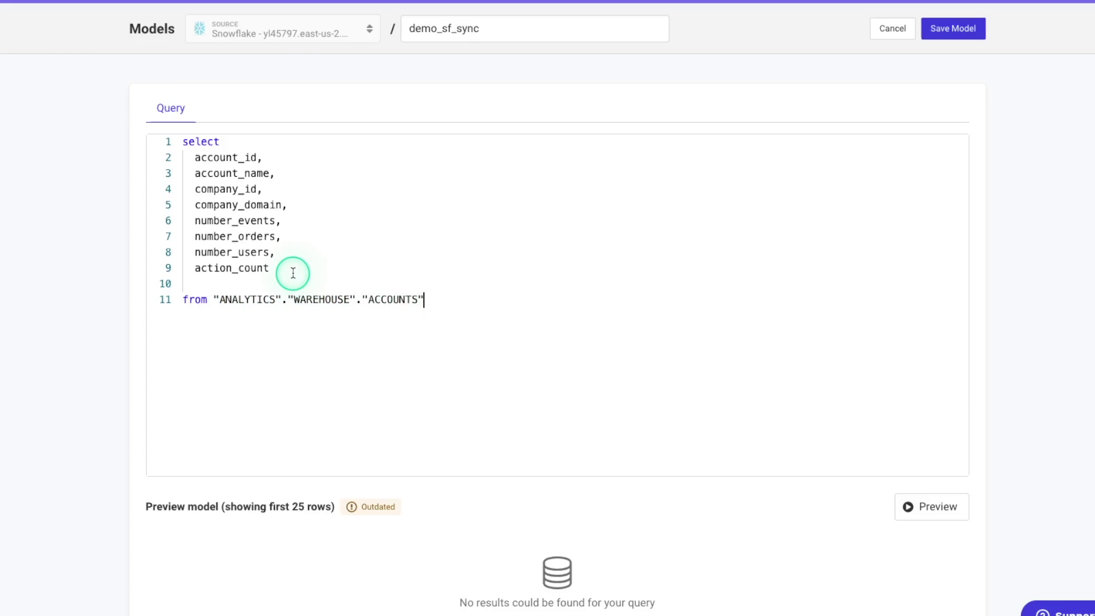
{"action": "left_click_drag", "start_coordinate": [286, 269], "coordinate": [151, 162]}
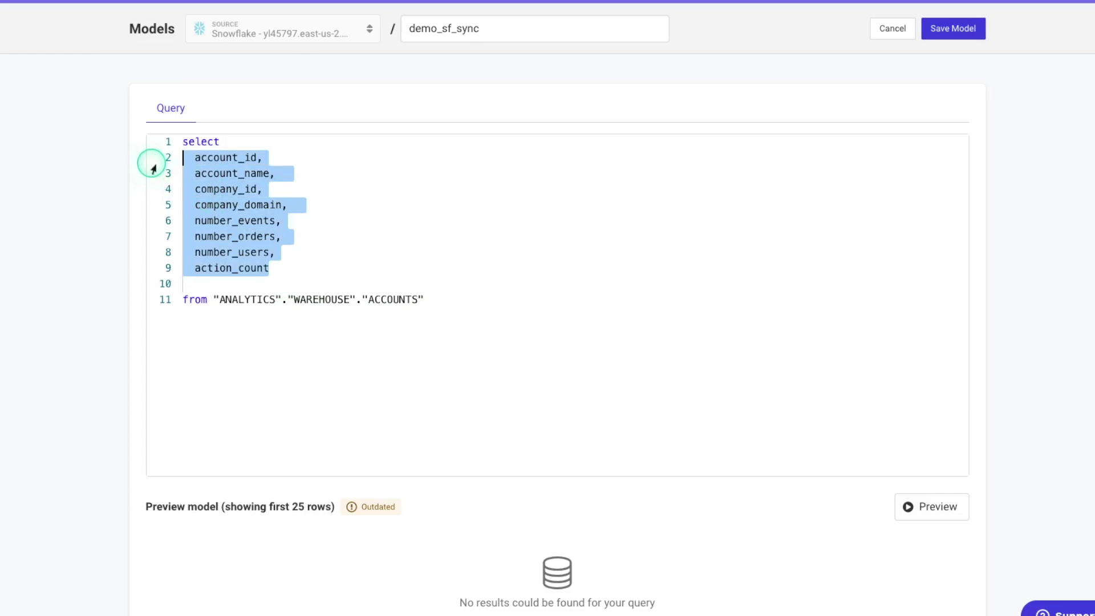
{"action": "left_click", "coordinate": [322, 260]}
{"action": "left_click", "coordinate": [437, 297]}
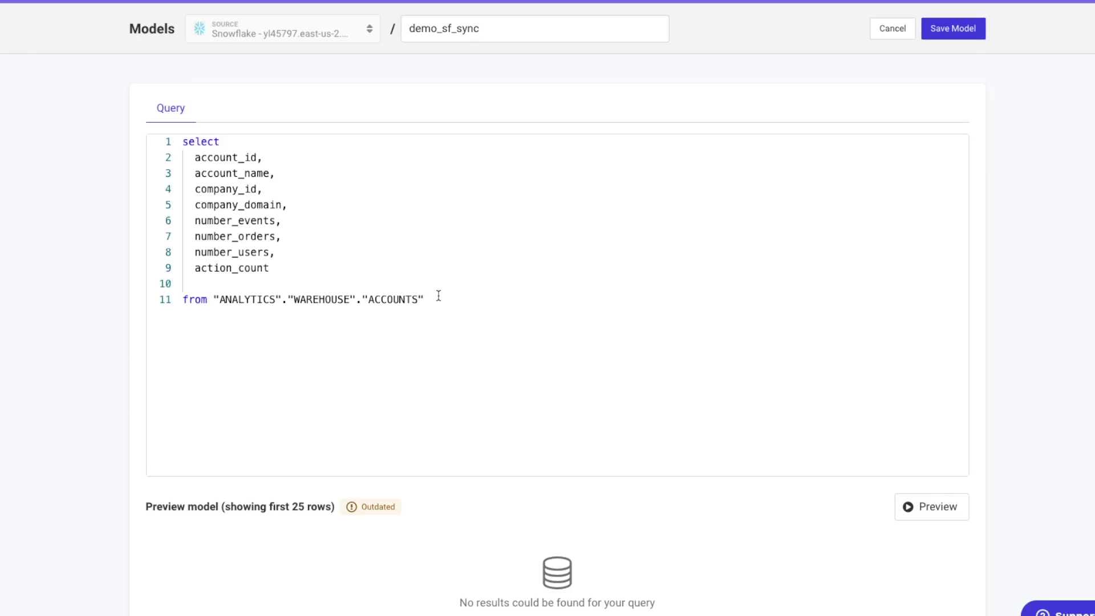
{"action": "left_click", "coordinate": [931, 507]}
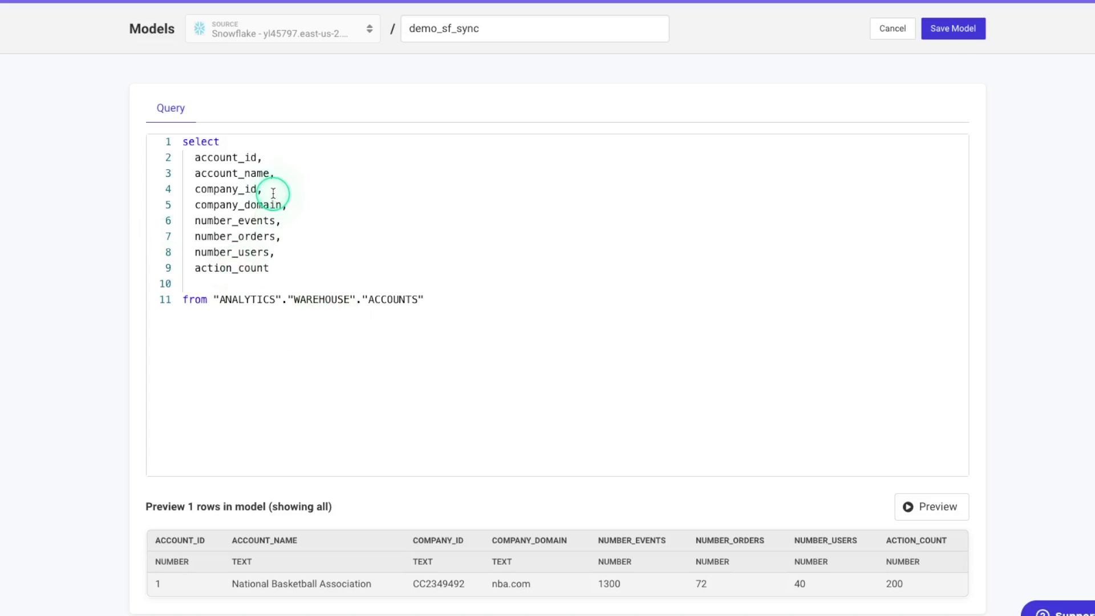
{"action": "left_click", "coordinate": [952, 29]}
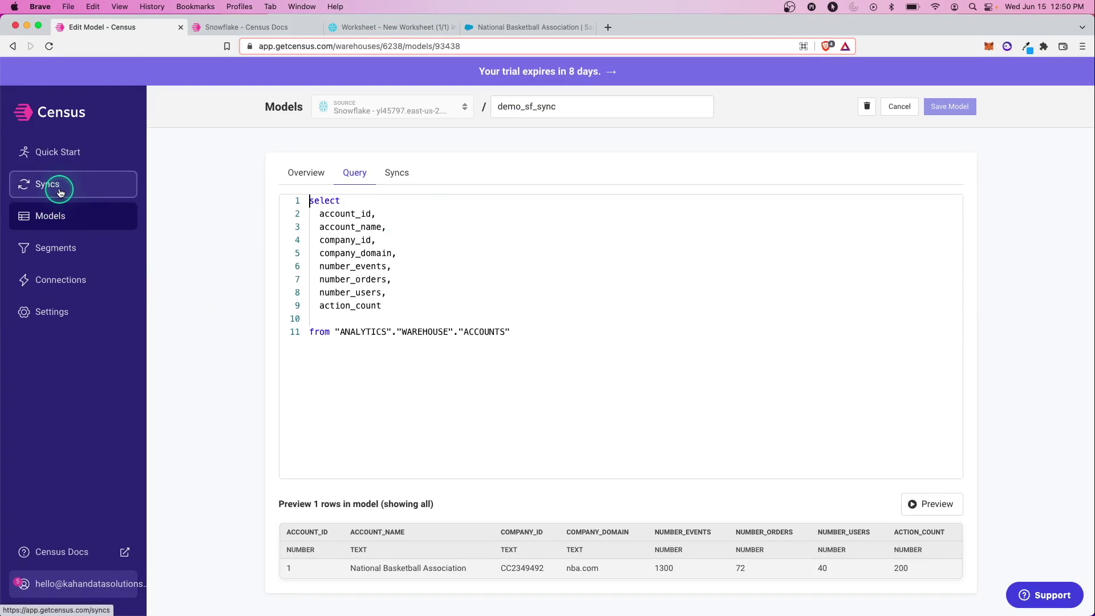
Step: Start a new sync with demo_sf_sync as its source model
{"action": "left_click", "coordinate": [59, 191]}
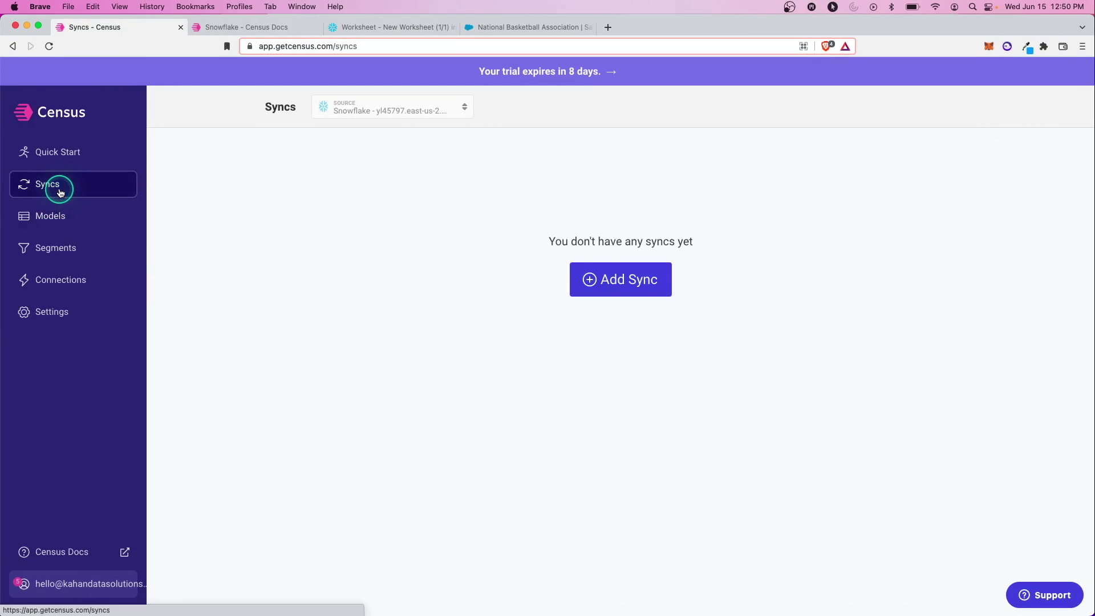
{"action": "left_click", "coordinate": [613, 285]}
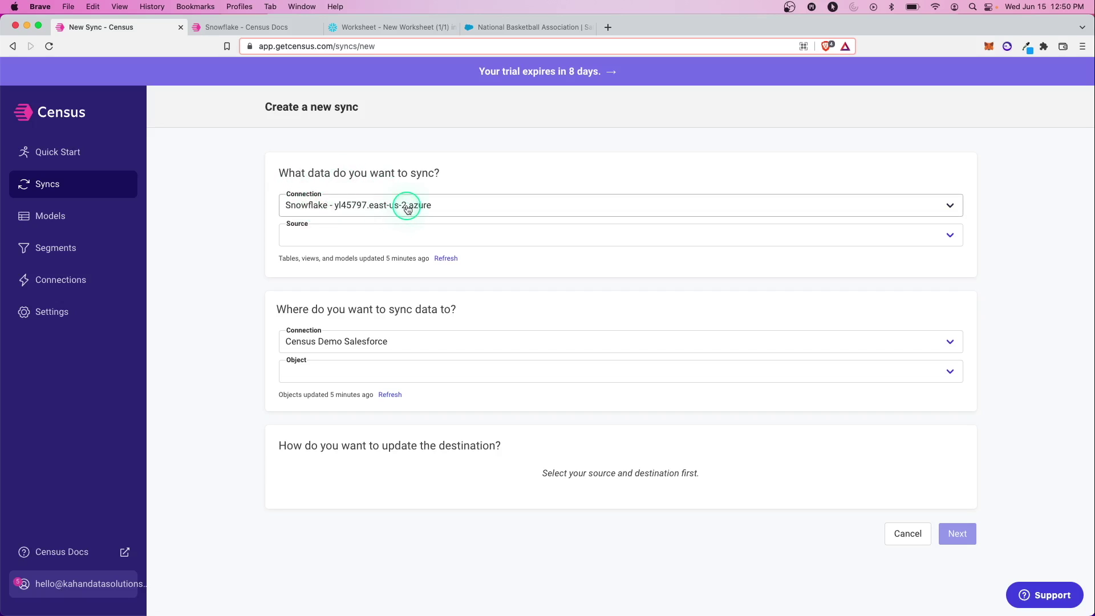
{"action": "left_click", "coordinate": [392, 234]}
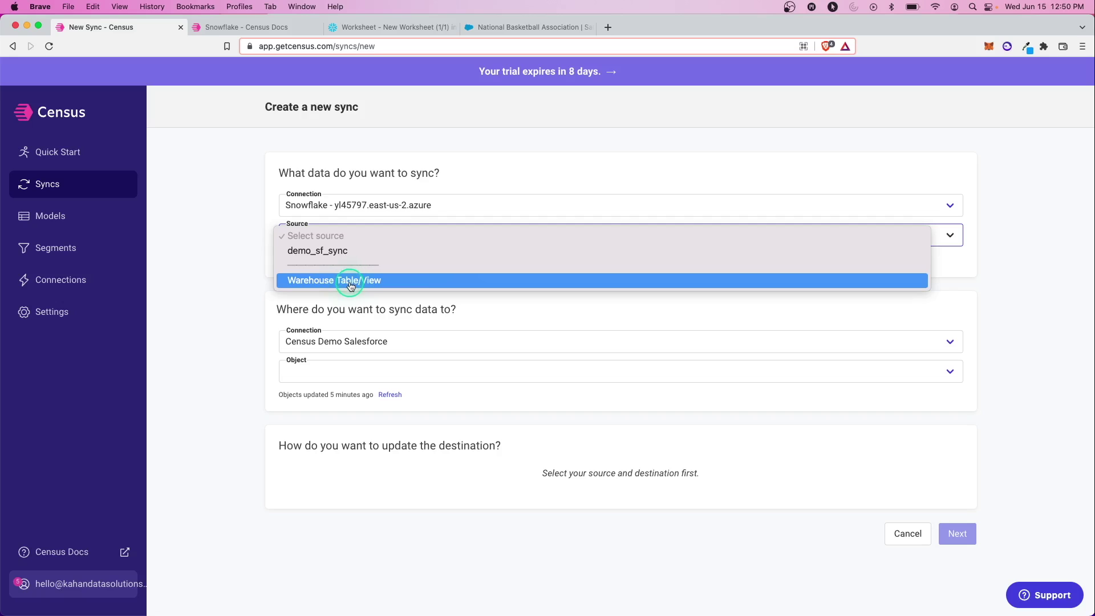
{"action": "left_click", "coordinate": [322, 252]}
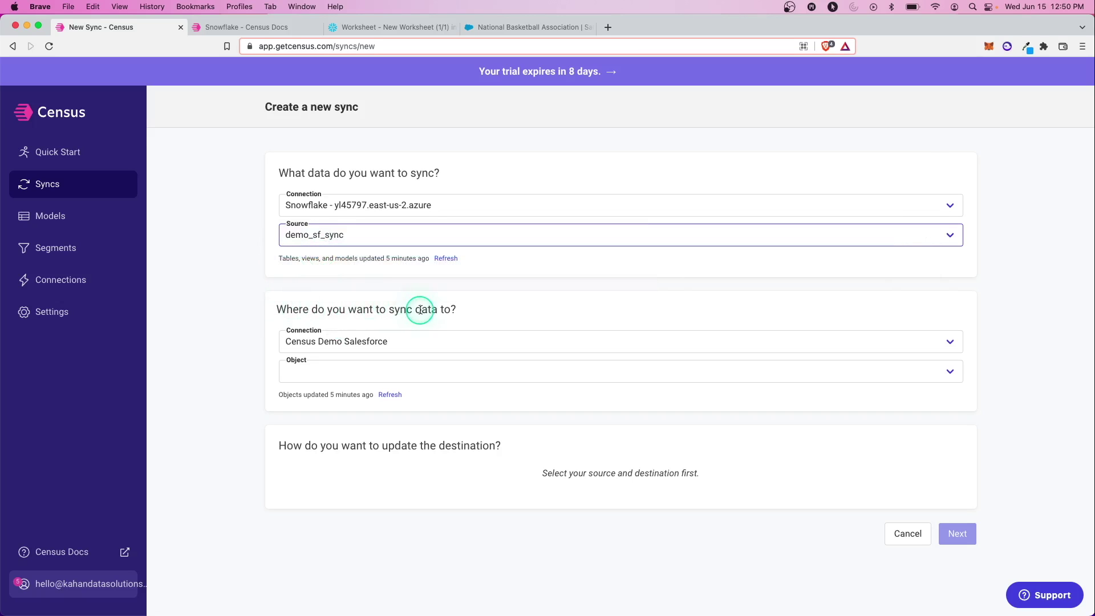
Step: Pick the Salesforce Account object as the sync destination
{"action": "left_click", "coordinate": [330, 369]}
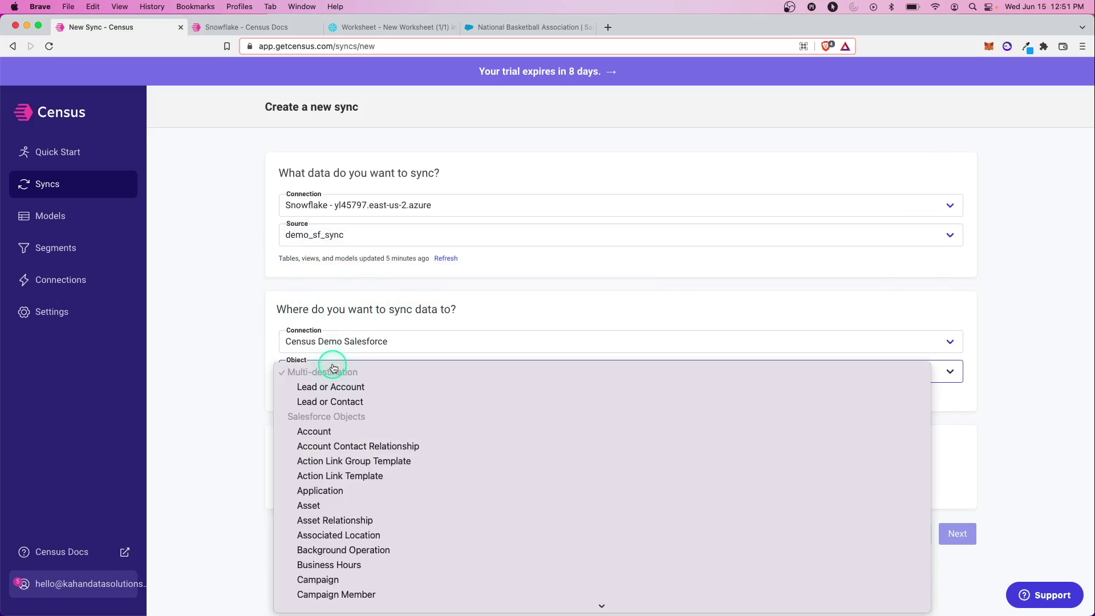
{"action": "scroll", "coordinate": [350, 281], "scroll_direction": "down", "scroll_amount": 5}
{"action": "scroll", "coordinate": [349, 281], "scroll_direction": "down", "scroll_amount": 10}
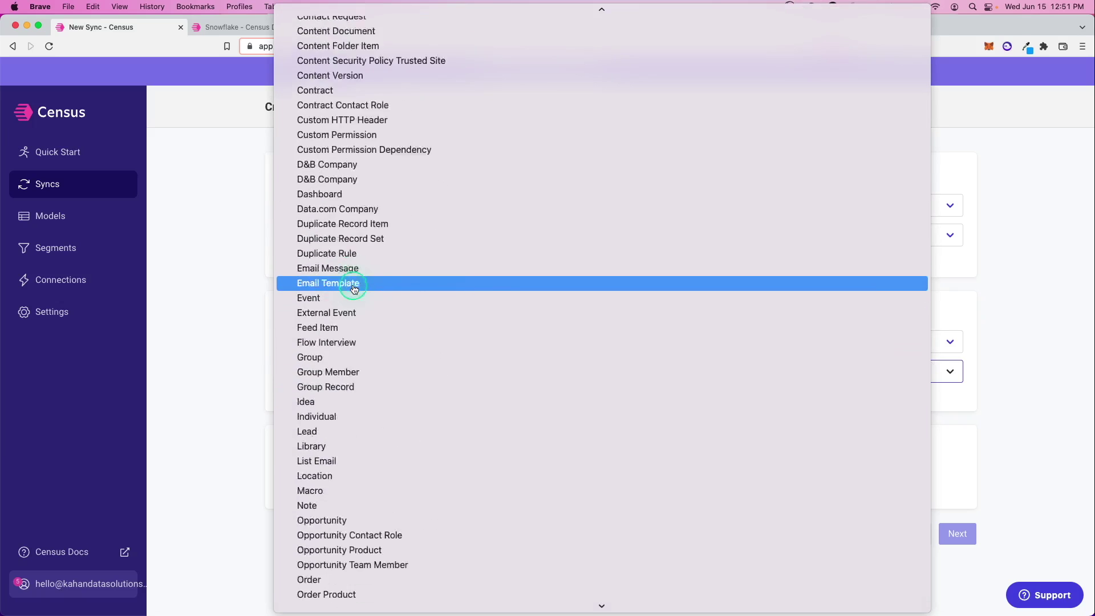
{"action": "scroll", "coordinate": [354, 286], "scroll_direction": "up", "scroll_amount": 15}
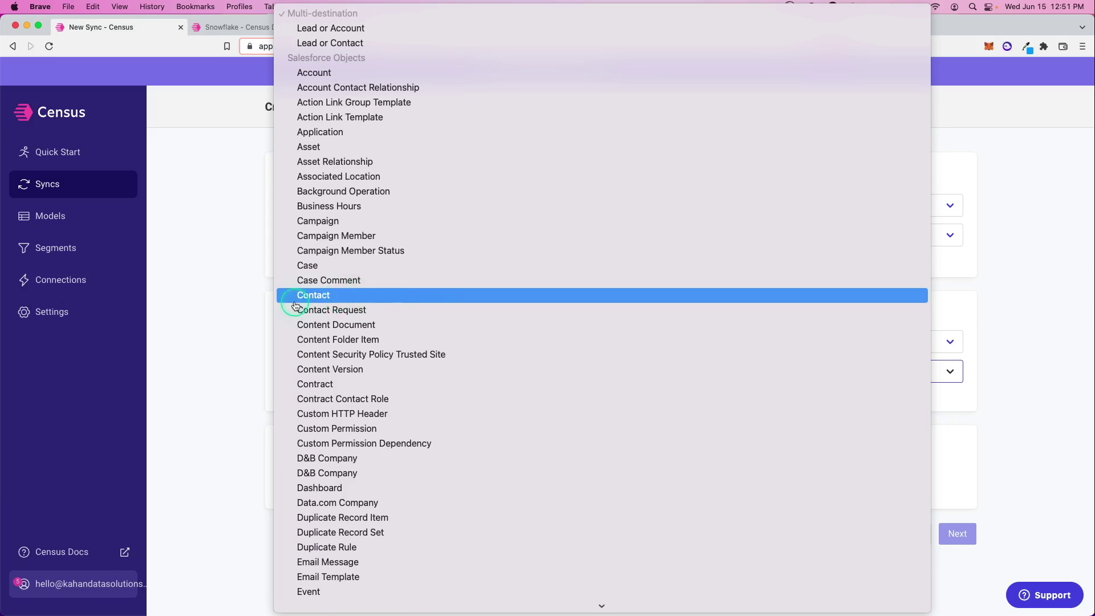
{"action": "left_click", "coordinate": [317, 80]}
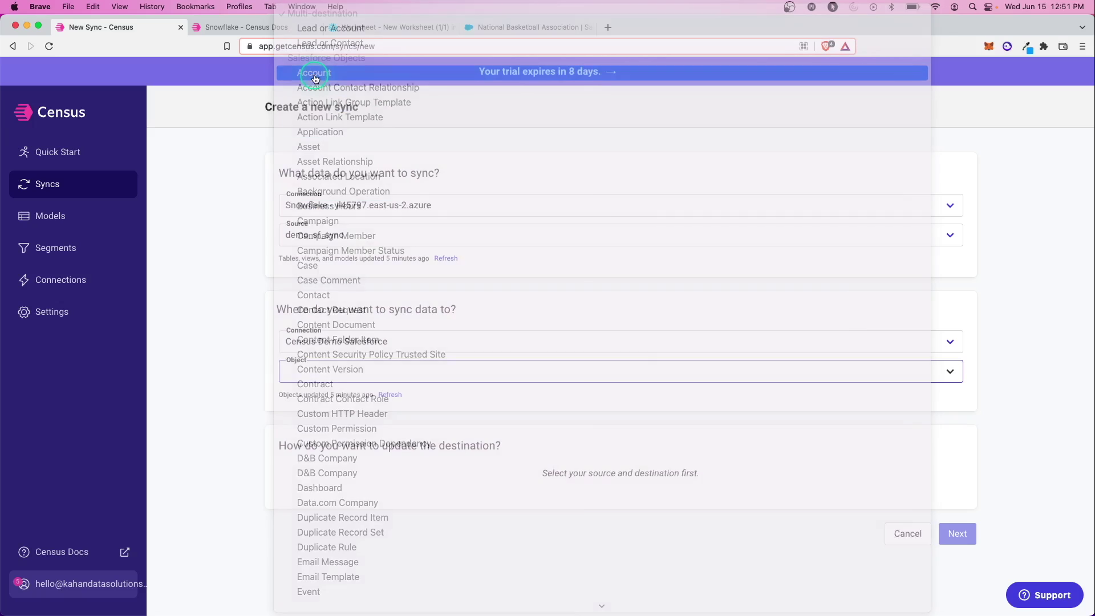
{"action": "scroll", "coordinate": [273, 274], "scroll_direction": "down", "scroll_amount": 3}
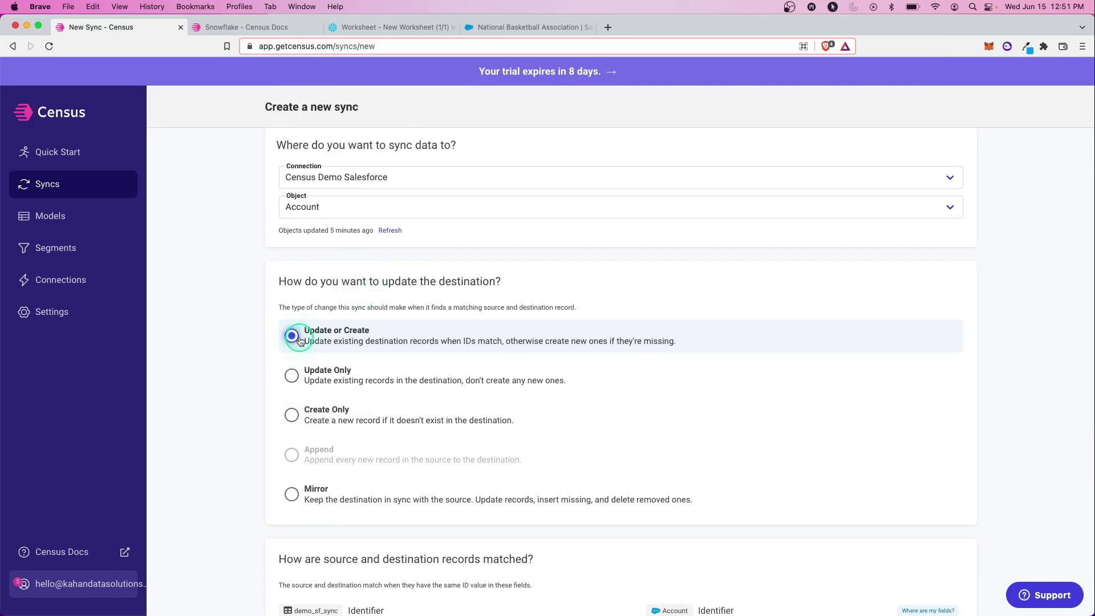
Step: Match records on source COMPANY_DOMAIN to the Account Domain field
{"action": "scroll", "coordinate": [246, 399], "scroll_direction": "down", "scroll_amount": 2}
{"action": "scroll", "coordinate": [247, 399], "scroll_direction": "down", "scroll_amount": 2}
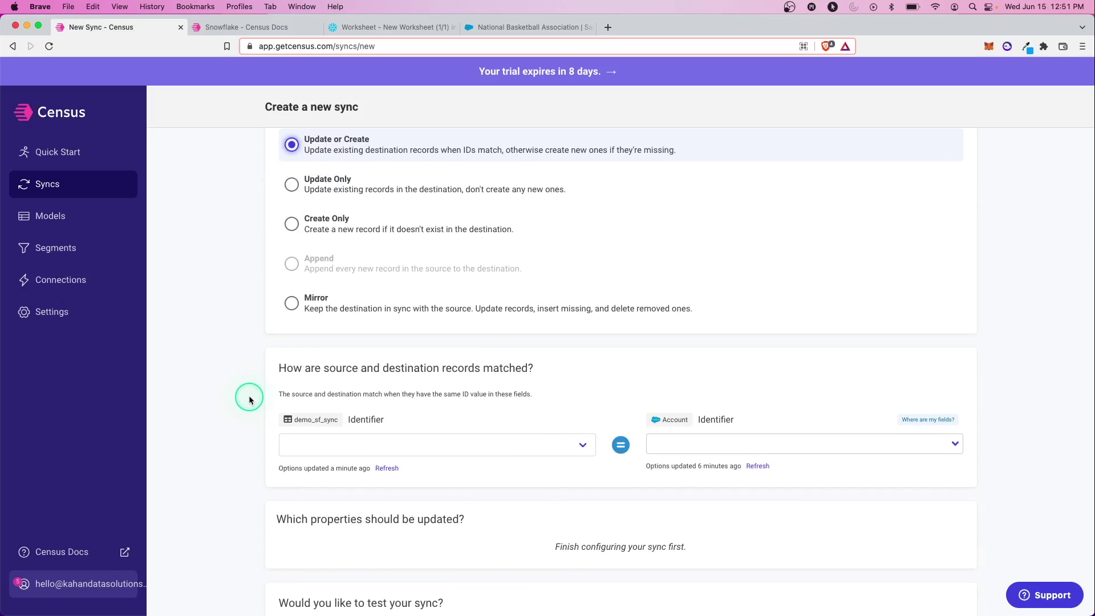
{"action": "scroll", "coordinate": [293, 388], "scroll_direction": "down", "scroll_amount": 2}
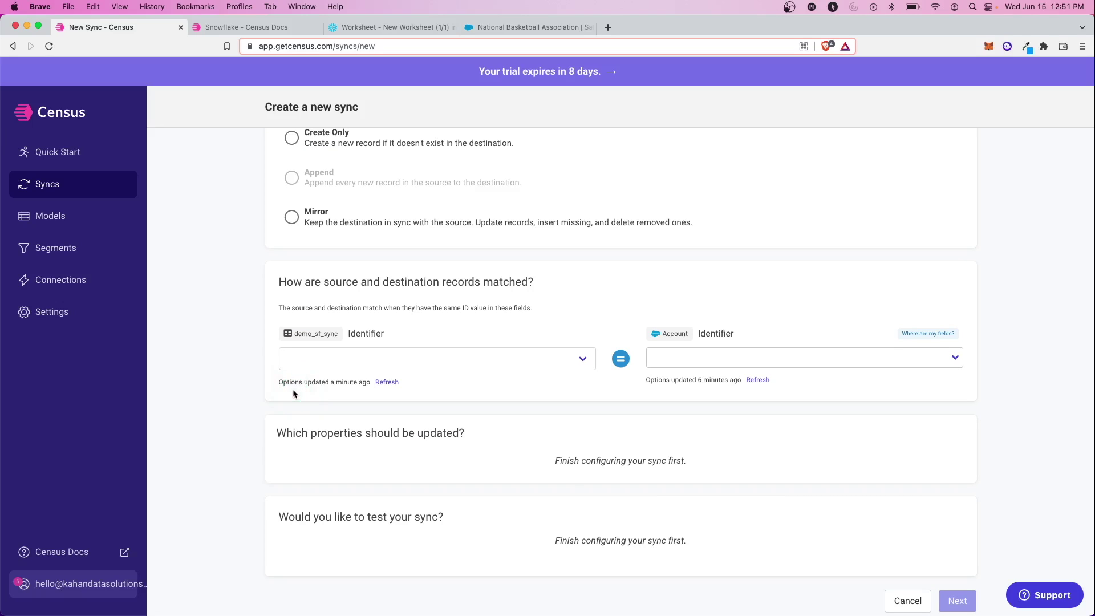
{"action": "left_click", "coordinate": [335, 300]}
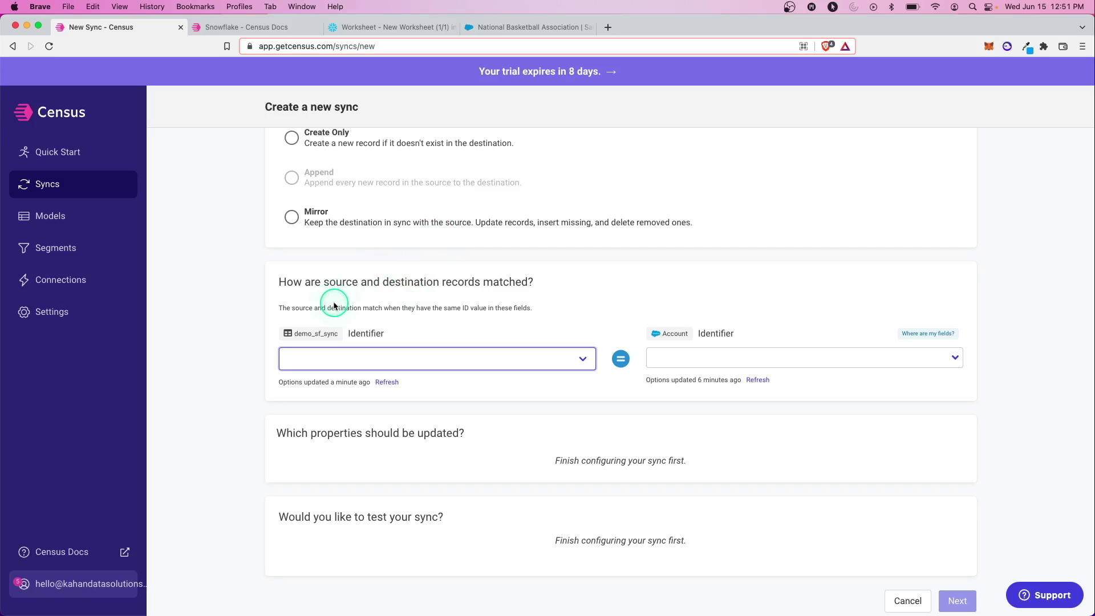
{"action": "left_click", "coordinate": [443, 357]}
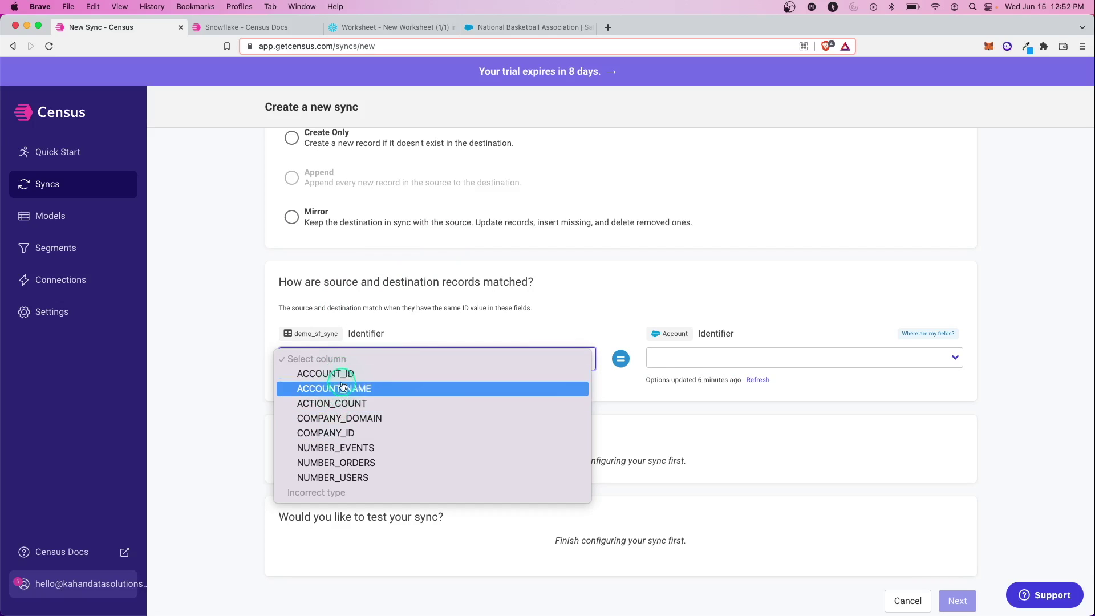
{"action": "left_click", "coordinate": [354, 423]}
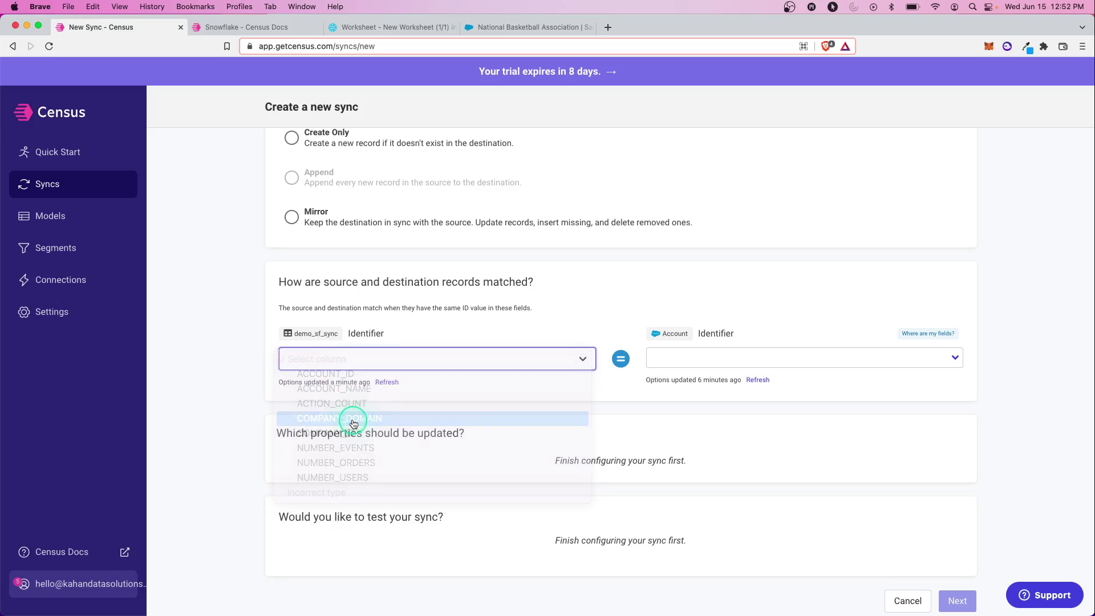
{"action": "left_click", "coordinate": [954, 364]}
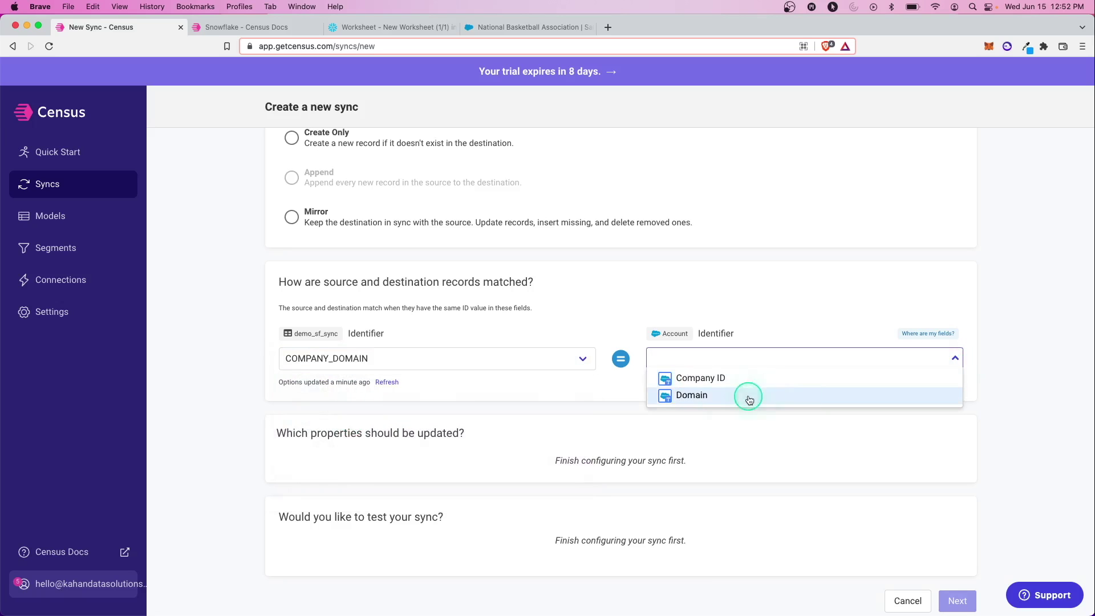
{"action": "left_click", "coordinate": [697, 401]}
Step: Go to the Salesforce National Basketball Association account with domain nba.com
{"action": "scroll", "coordinate": [582, 176], "scroll_direction": "down", "scroll_amount": 2}
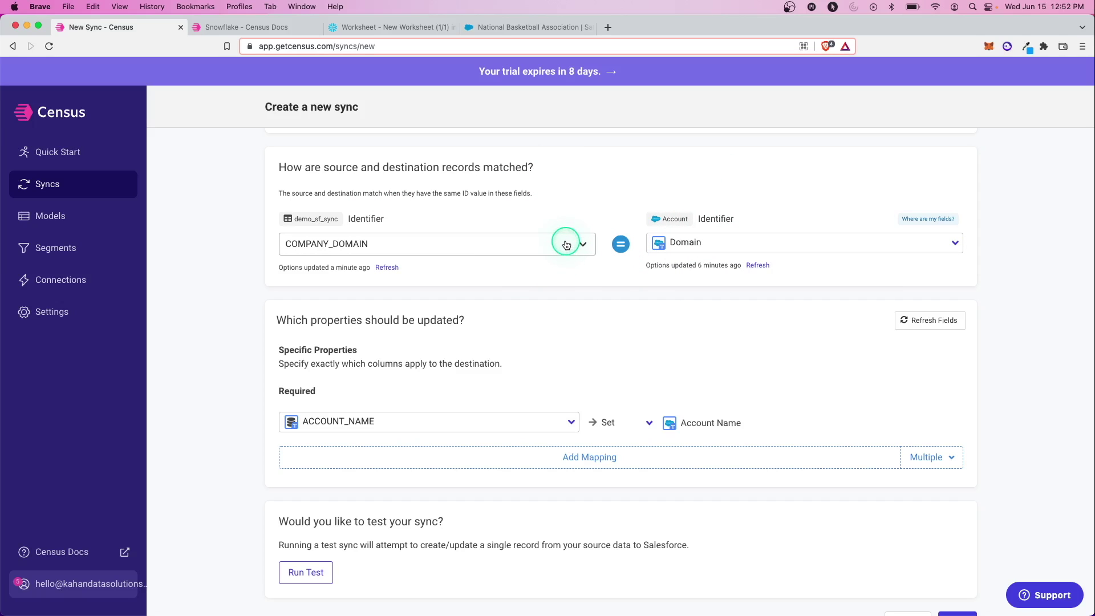
{"action": "scroll", "coordinate": [421, 264], "scroll_direction": "down", "scroll_amount": 2}
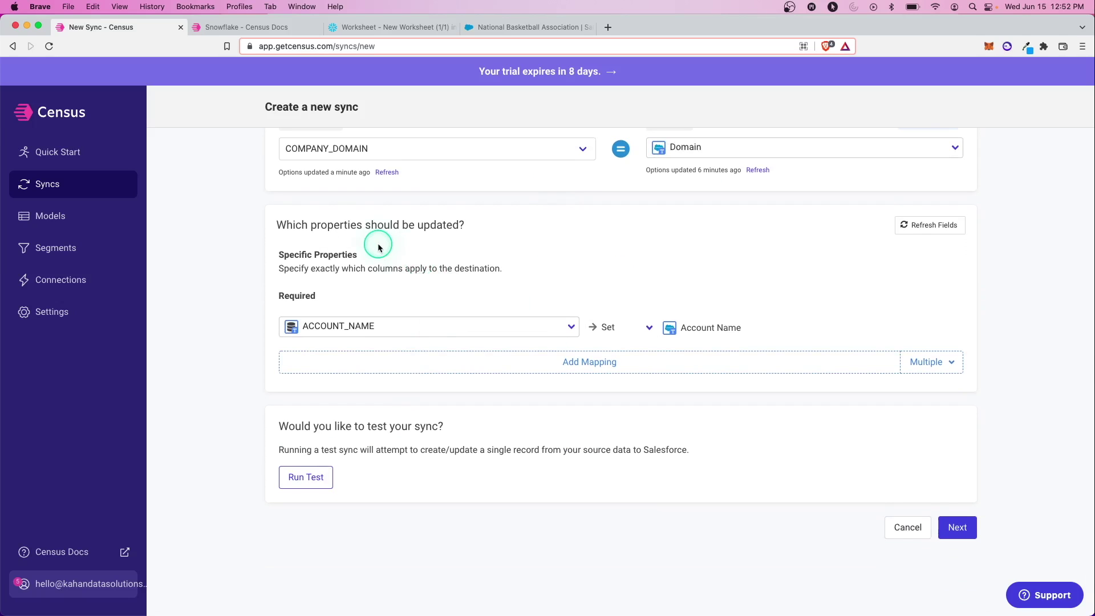
{"action": "scroll", "coordinate": [342, 262], "scroll_direction": "down", "scroll_amount": 1}
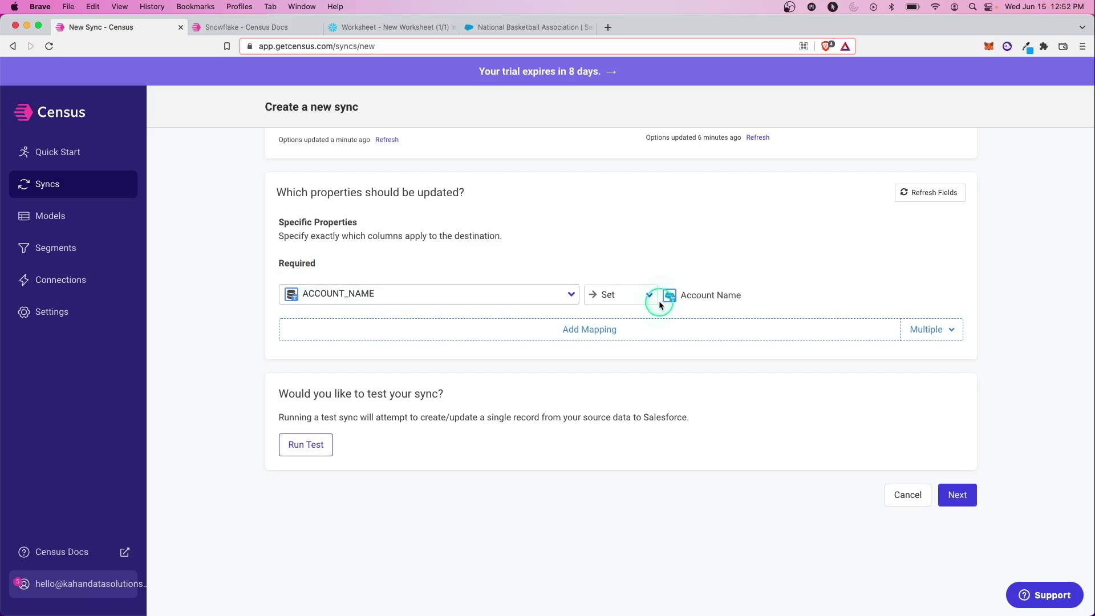
{"action": "key", "text": "ctrl+shift+Tab"}
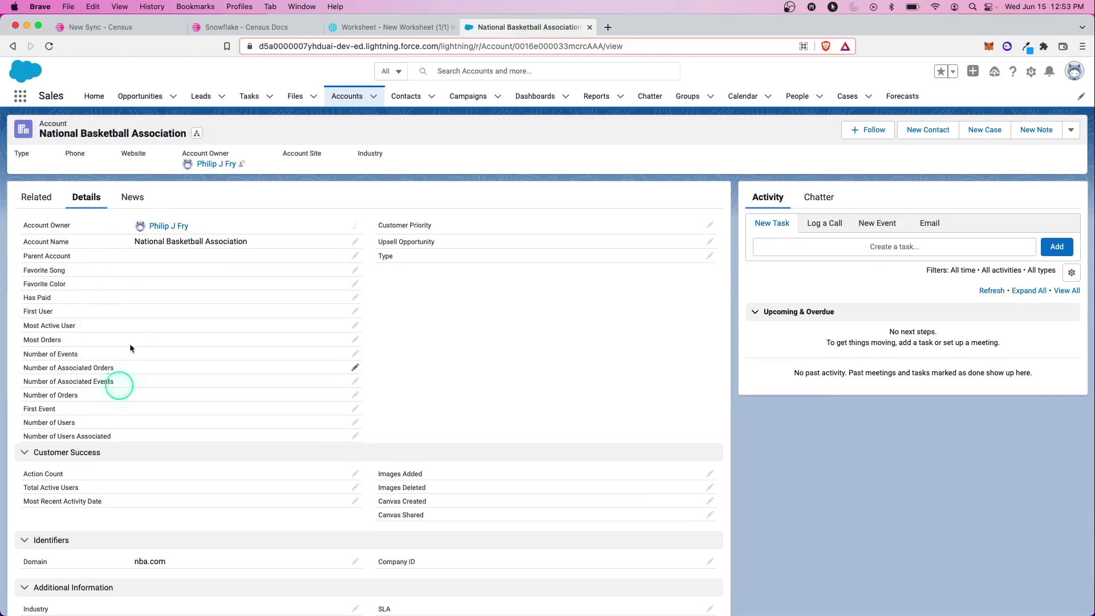
Step: Leave the National Basketball Association account and return to the Census New Sync tab
{"action": "left_click", "coordinate": [131, 27]}
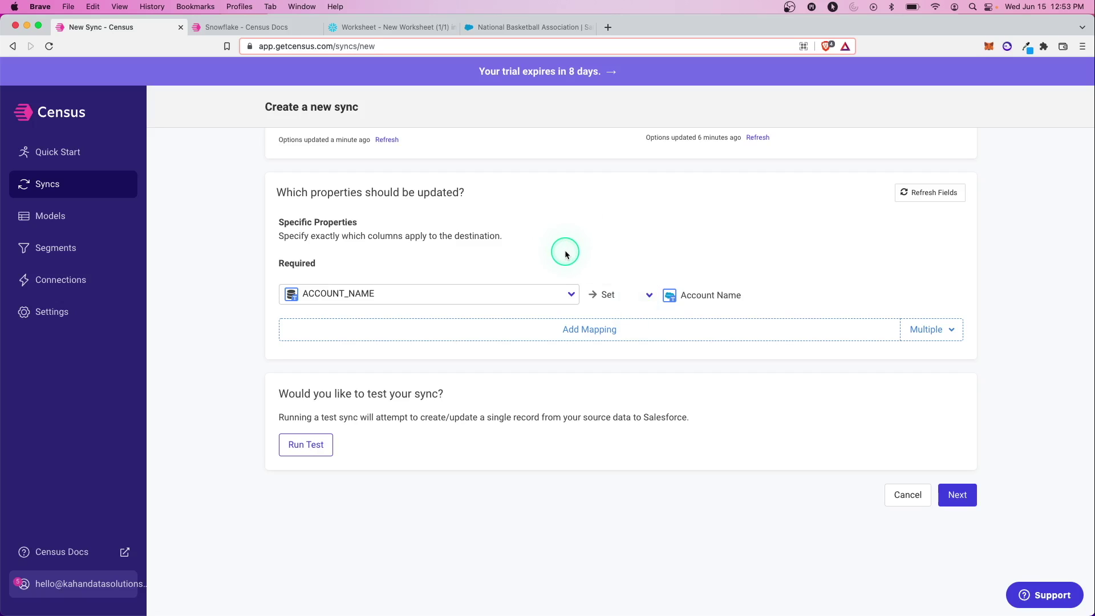
Step: Map COMPANY_ID to the Company ID field and add a Number of Orders mapping
{"action": "left_click", "coordinate": [587, 326]}
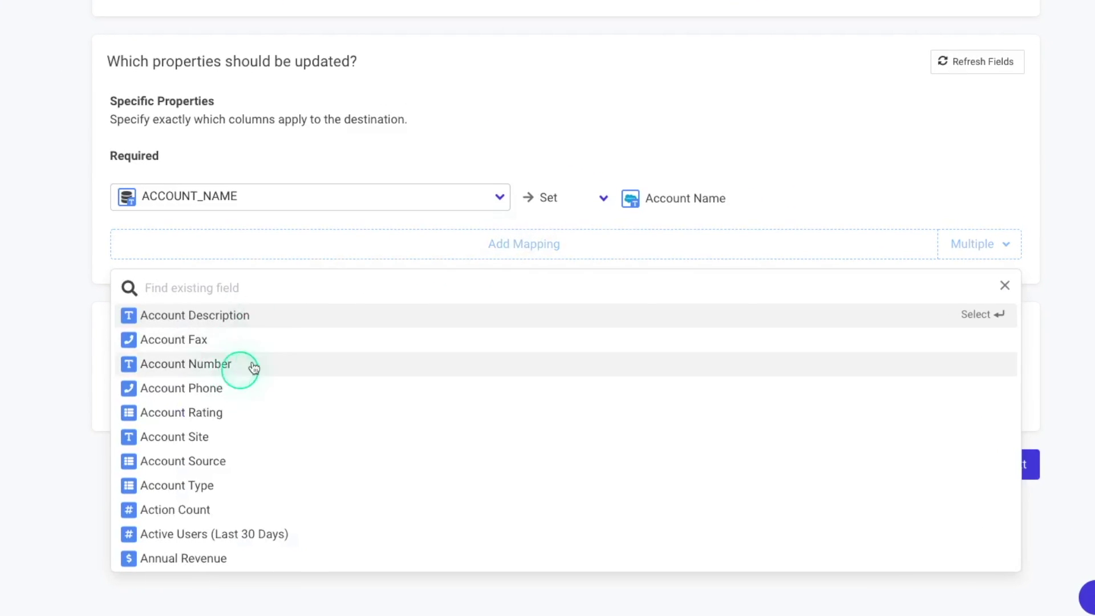
{"action": "scroll", "coordinate": [219, 379], "scroll_direction": "down", "scroll_amount": 7}
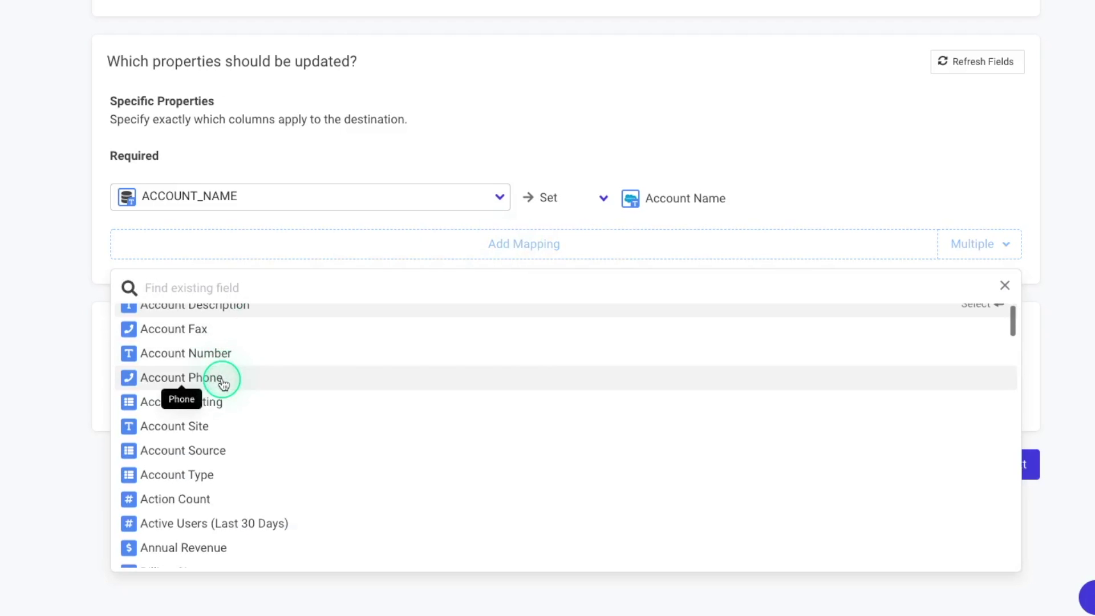
{"action": "left_click", "coordinate": [188, 437]}
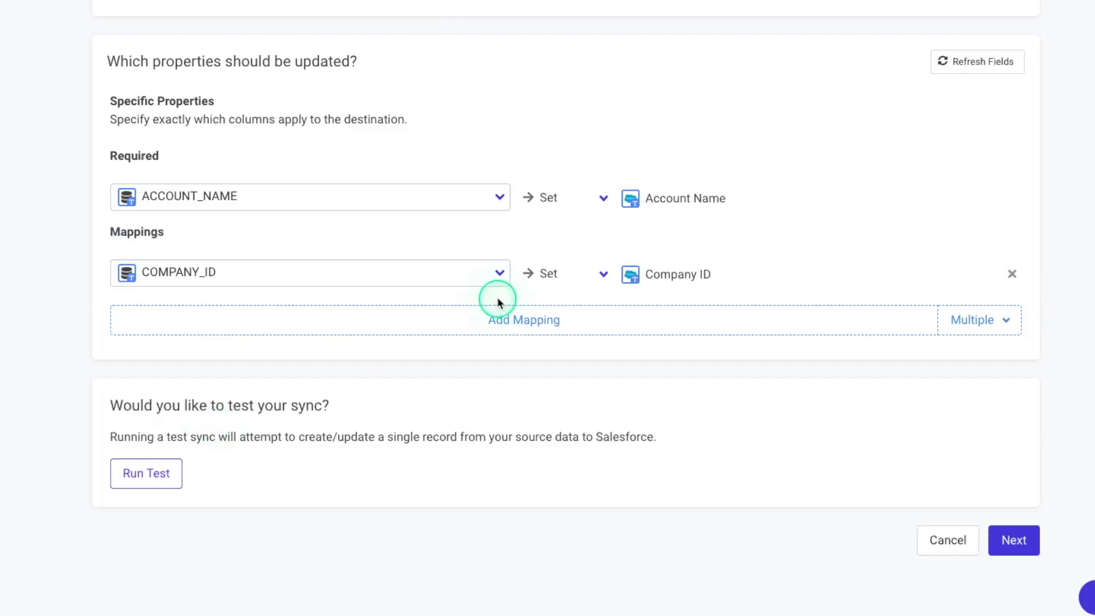
{"action": "left_click", "coordinate": [220, 274]}
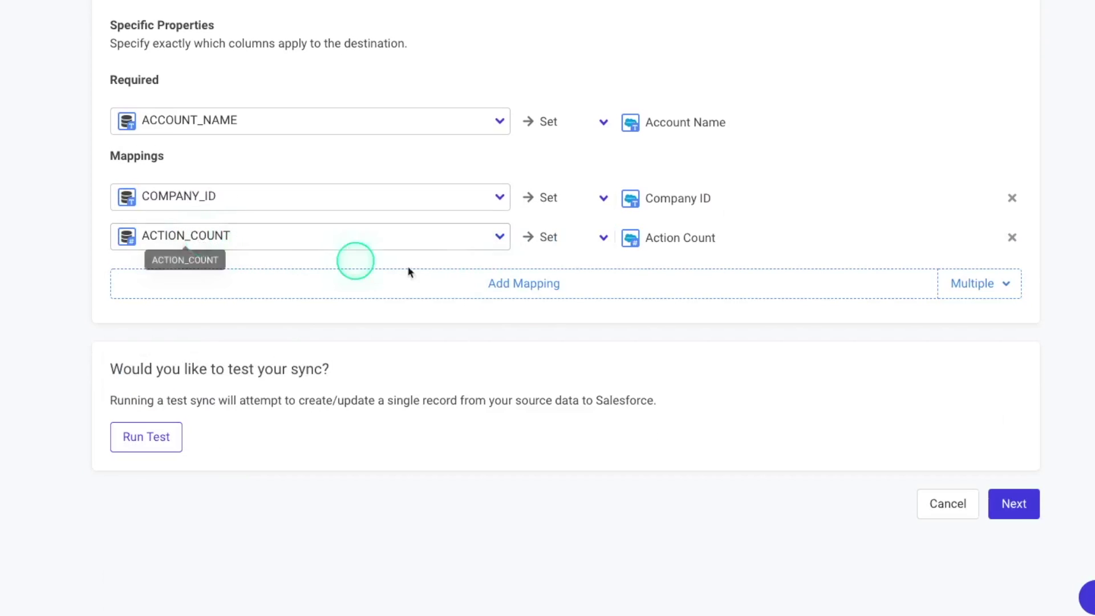
{"action": "left_click", "coordinate": [499, 282]}
{"action": "scroll", "coordinate": [375, 449], "scroll_direction": "down", "scroll_amount": 8}
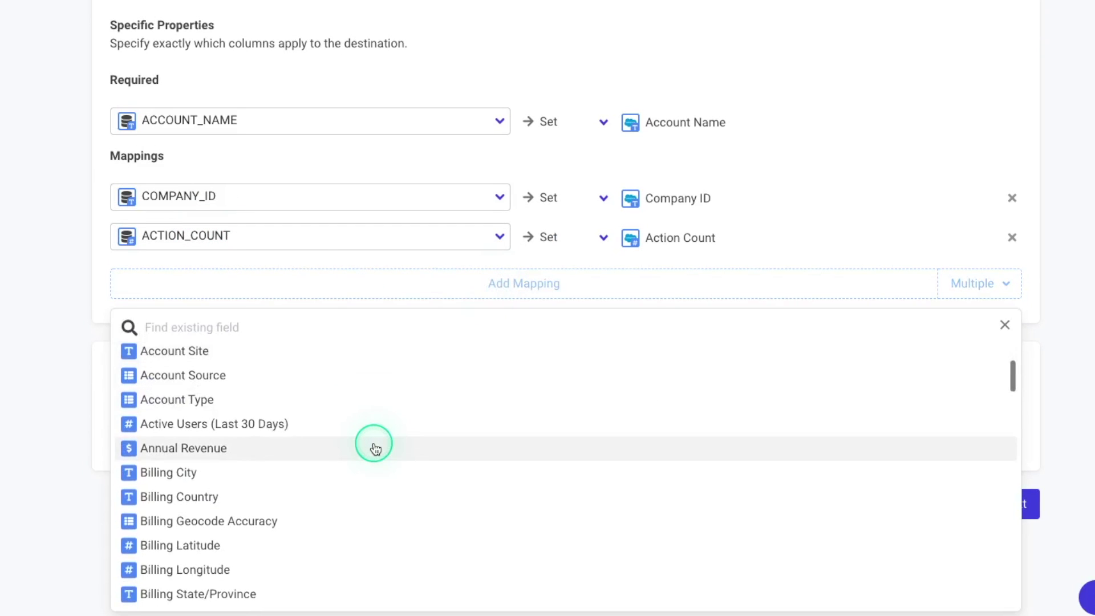
{"action": "scroll", "coordinate": [371, 450], "scroll_direction": "down", "scroll_amount": 5}
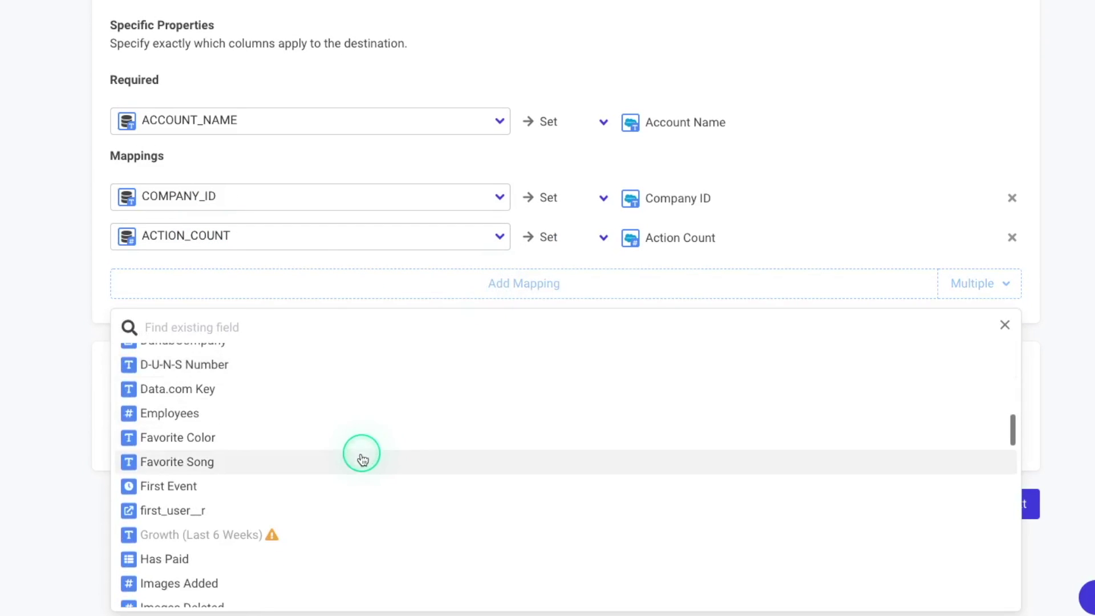
{"action": "left_click", "coordinate": [359, 460]}
Step: Map NUMBER_ORDERS to Number of Orders and NUMBER_EVENTS to Number of Events, adding Number of Users
{"action": "left_click", "coordinate": [403, 281]}
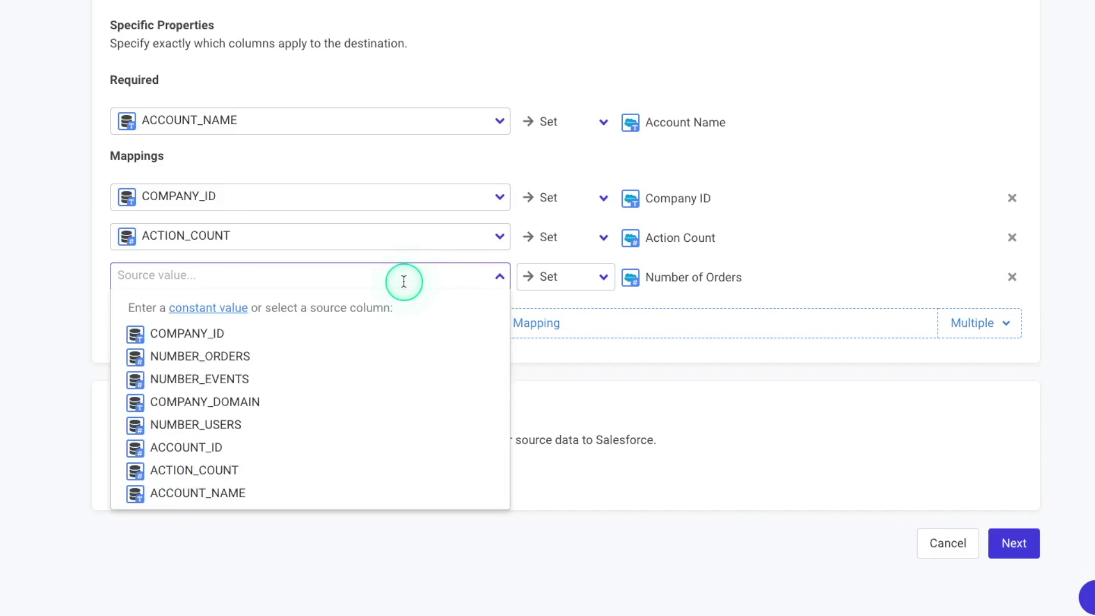
{"action": "left_click", "coordinate": [252, 355]}
{"action": "left_click", "coordinate": [467, 315]}
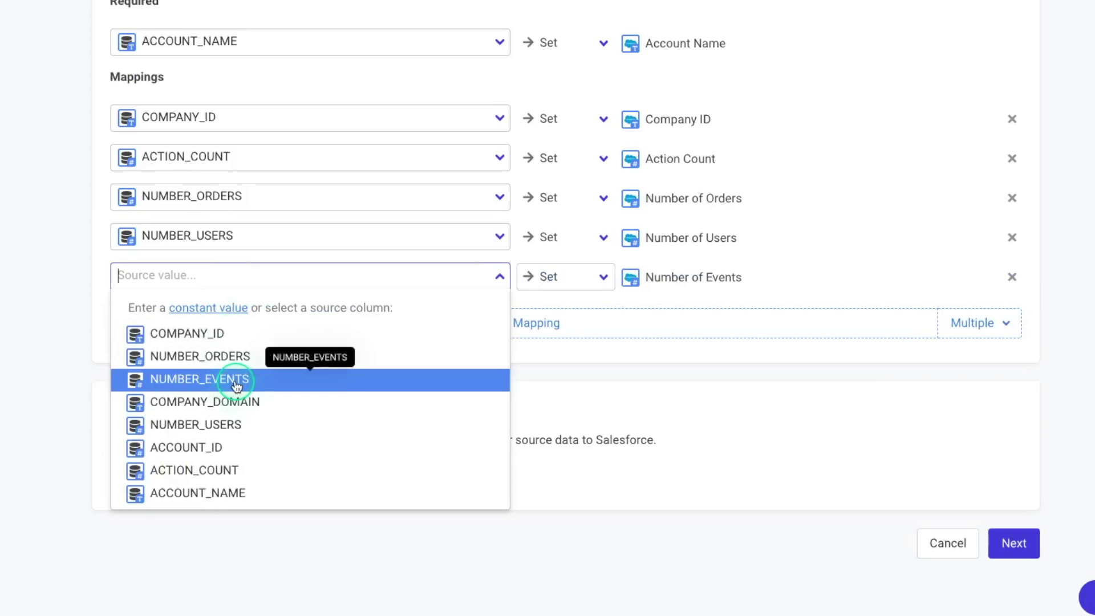
{"action": "left_click", "coordinate": [236, 379]}
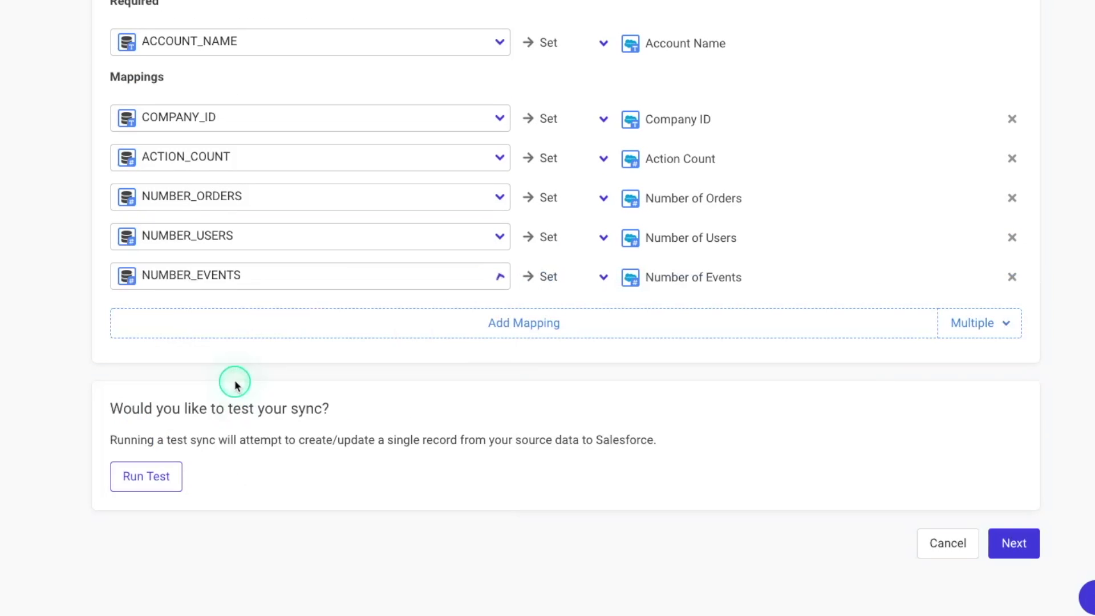
Step: Clear the stray constant text from the Number of Events source, keeping NUMBER_EVENTS
{"action": "left_click", "coordinate": [264, 277]}
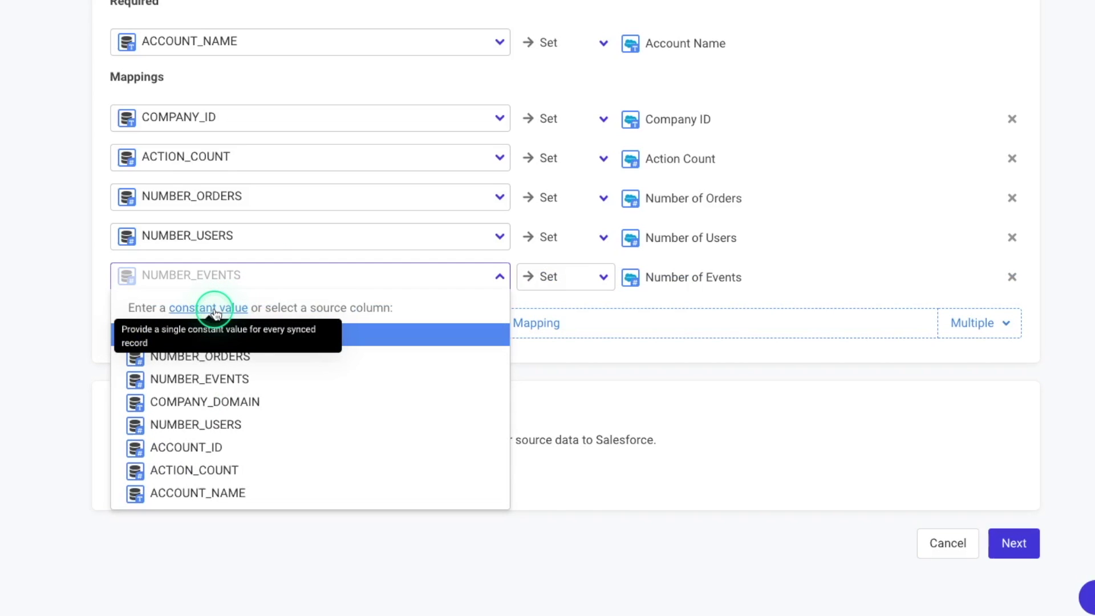
{"action": "left_click", "coordinate": [222, 278]}
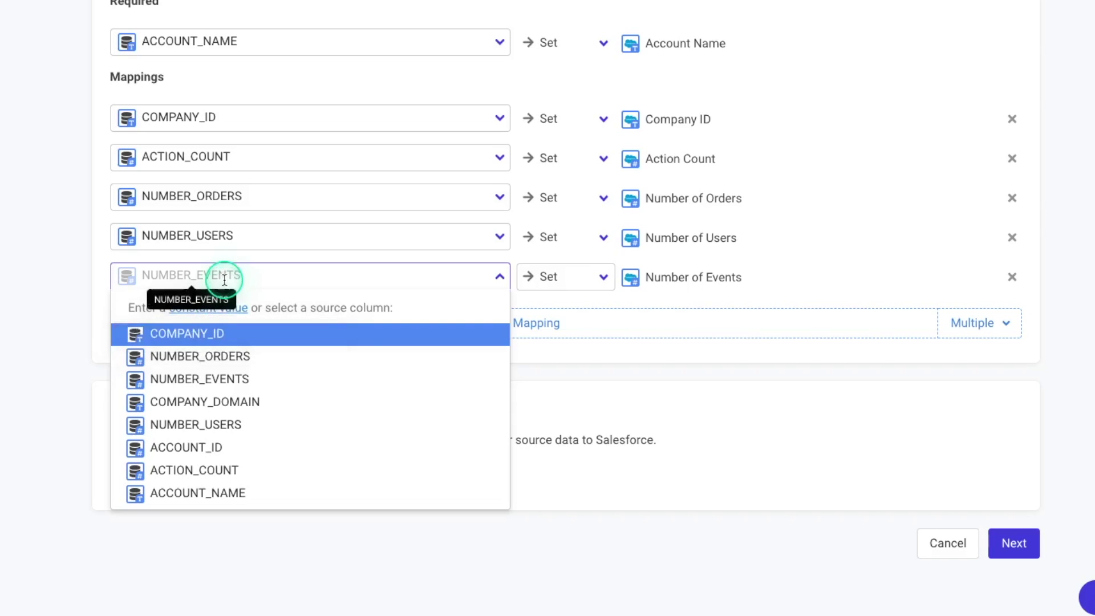
{"action": "left_click", "coordinate": [222, 278]}
{"action": "type", "text": "vcxvxc"}
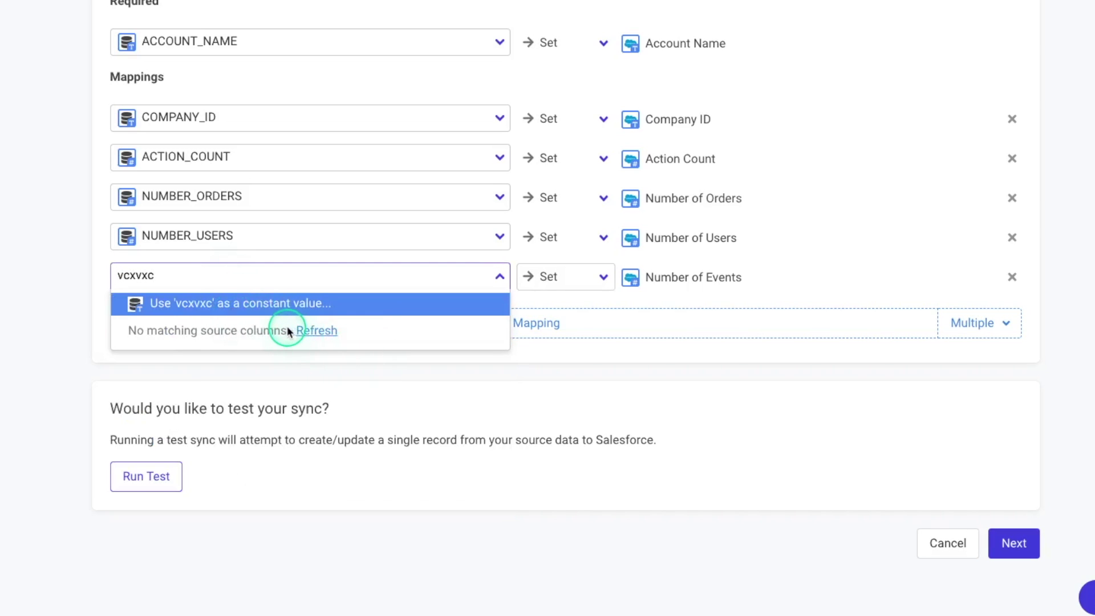
{"action": "key", "text": "BackSpace"}
{"action": "key", "text": "BackSpace"}
{"action": "key", "text": "BackSpace"}
{"action": "key", "text": "BackSpace"}
{"action": "key", "text": "BackSpace"}
{"action": "key", "text": "BackSpace"}
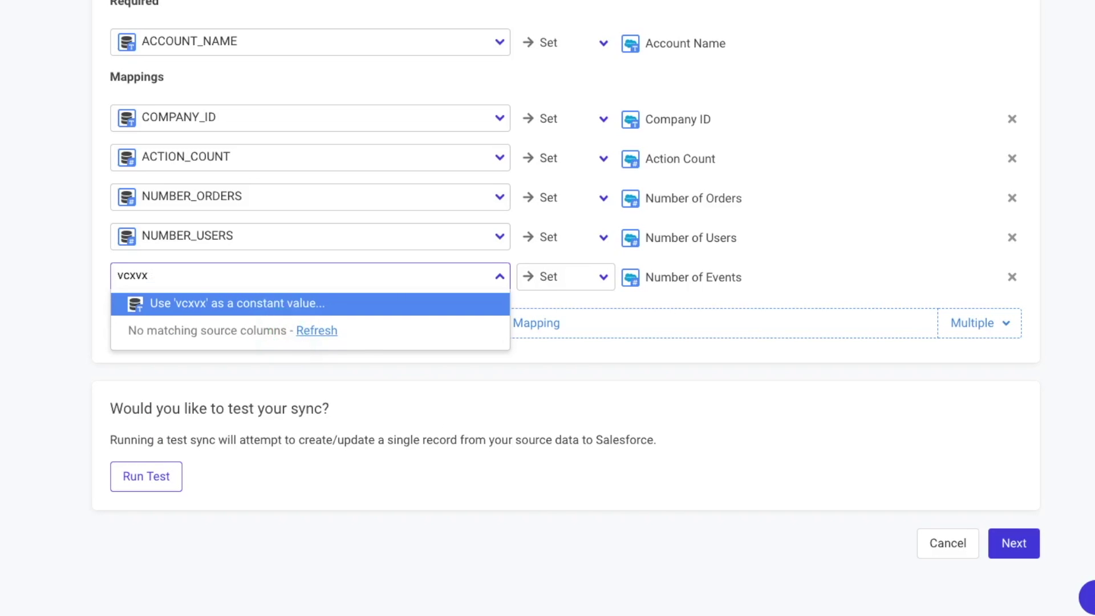
{"action": "left_click", "coordinate": [73, 448]}
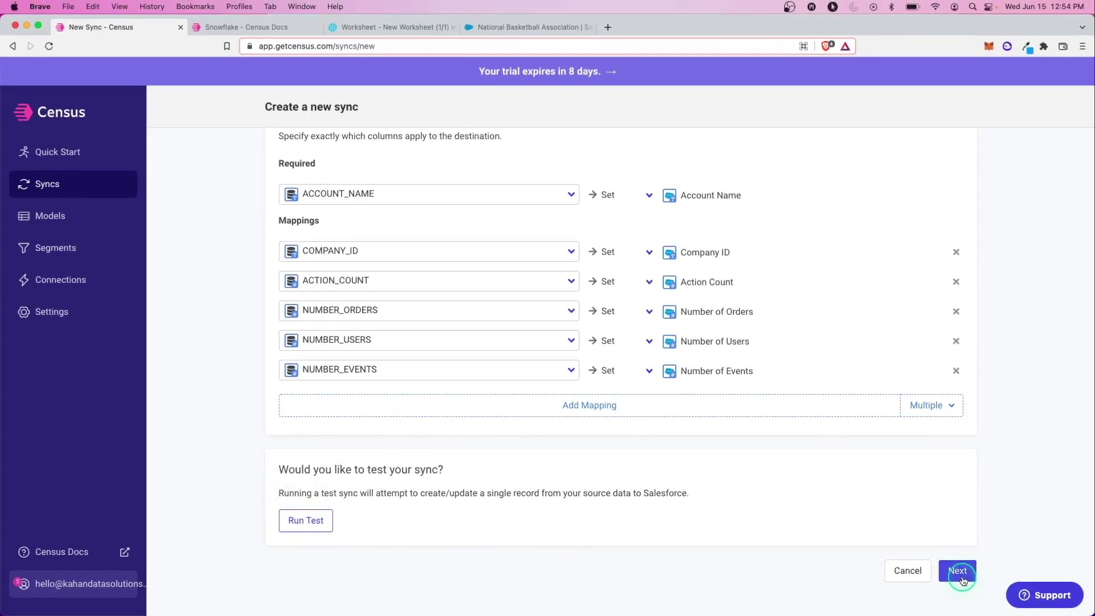
Step: Continue to Confirm details and review the source and Account record counts
{"action": "left_click", "coordinate": [961, 578]}
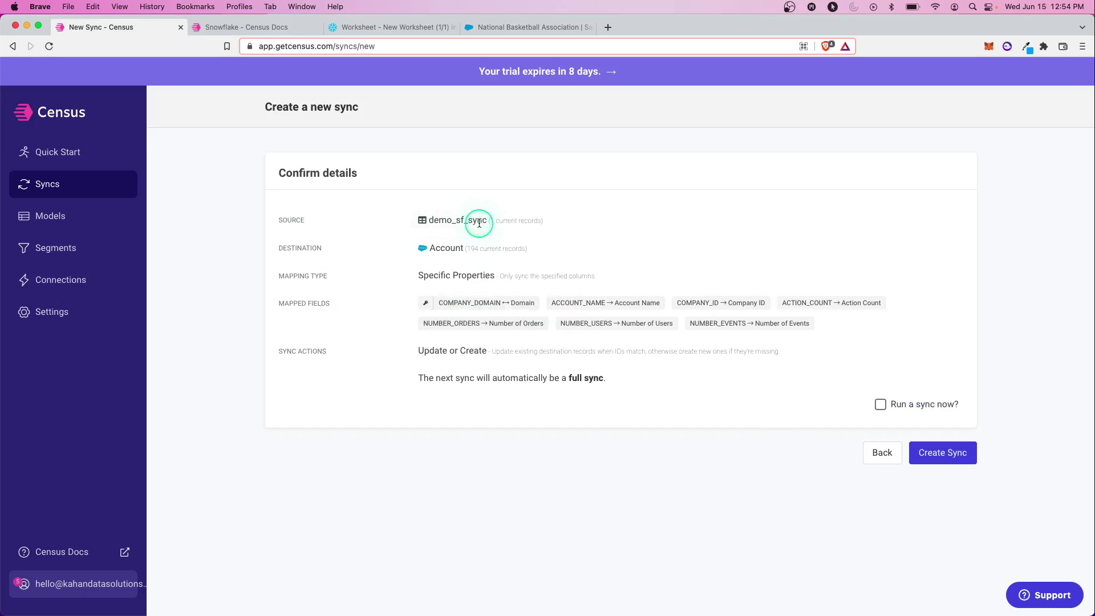
{"action": "left_click_drag", "start_coordinate": [486, 220], "coordinate": [542, 222]}
{"action": "left_click", "coordinate": [546, 225]}
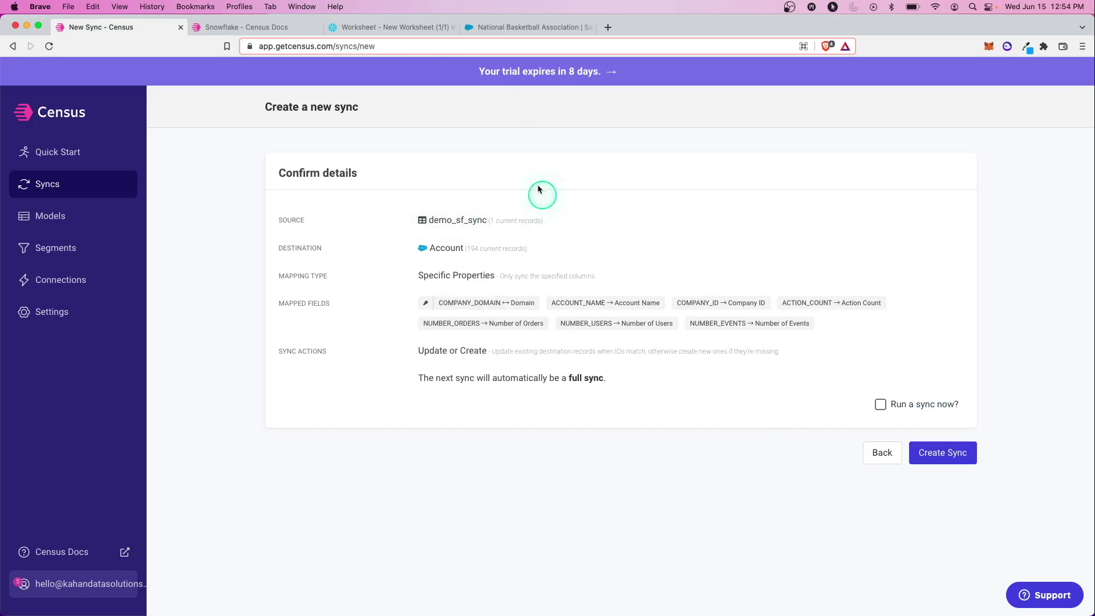
{"action": "left_click_drag", "start_coordinate": [473, 250], "coordinate": [521, 250]}
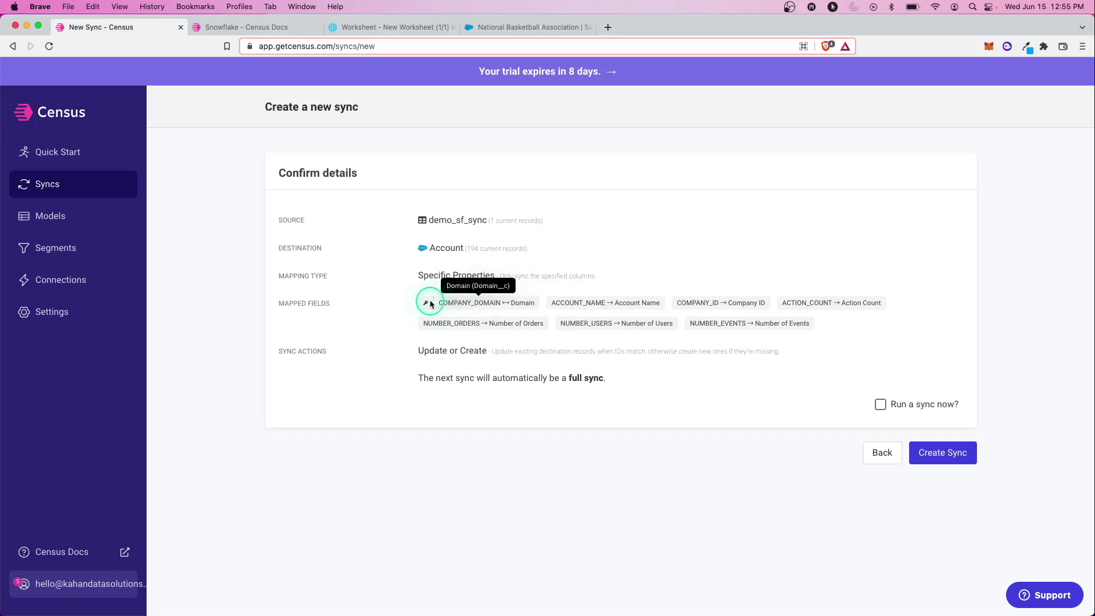
Step: Compare the nba.com domain in Snowflake with the Salesforce account, then return to Census
{"action": "left_click", "coordinate": [371, 27]}
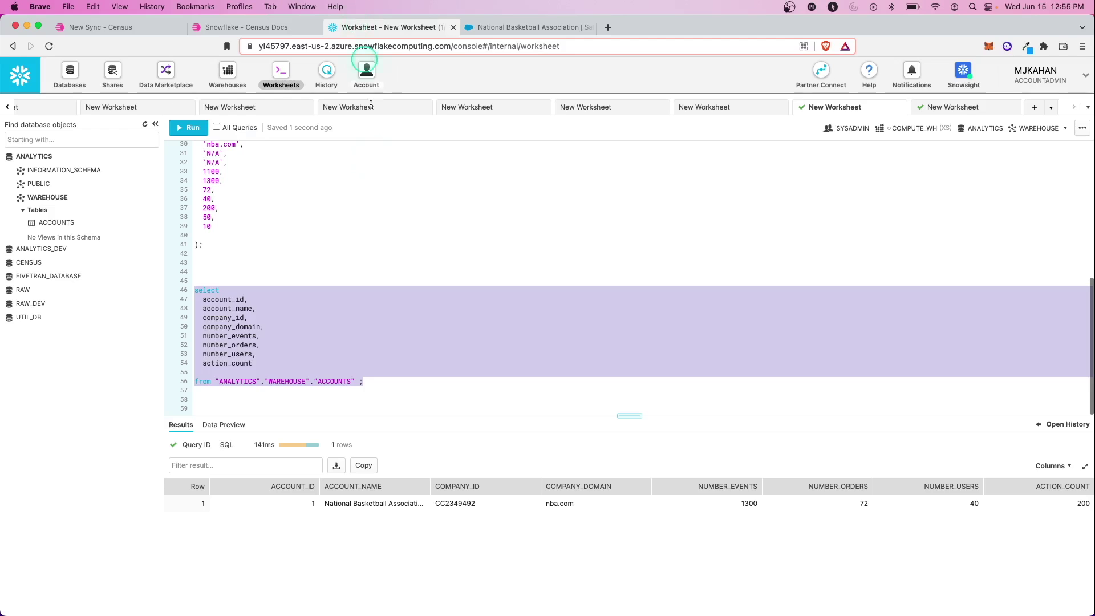
{"action": "left_click_drag", "start_coordinate": [594, 503], "coordinate": [536, 505]}
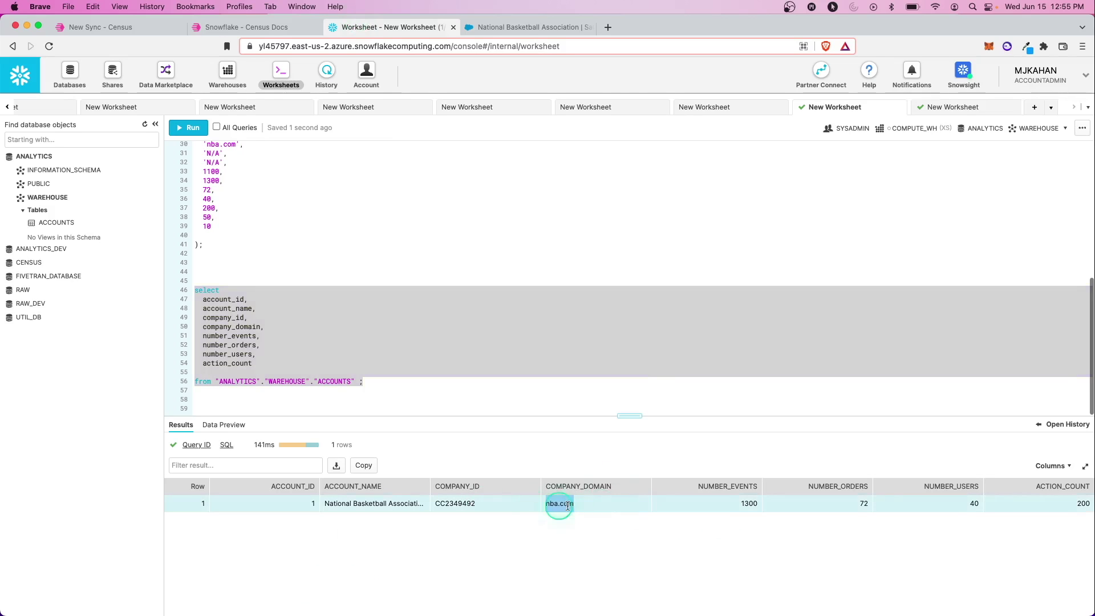
{"action": "left_click", "coordinate": [506, 34]}
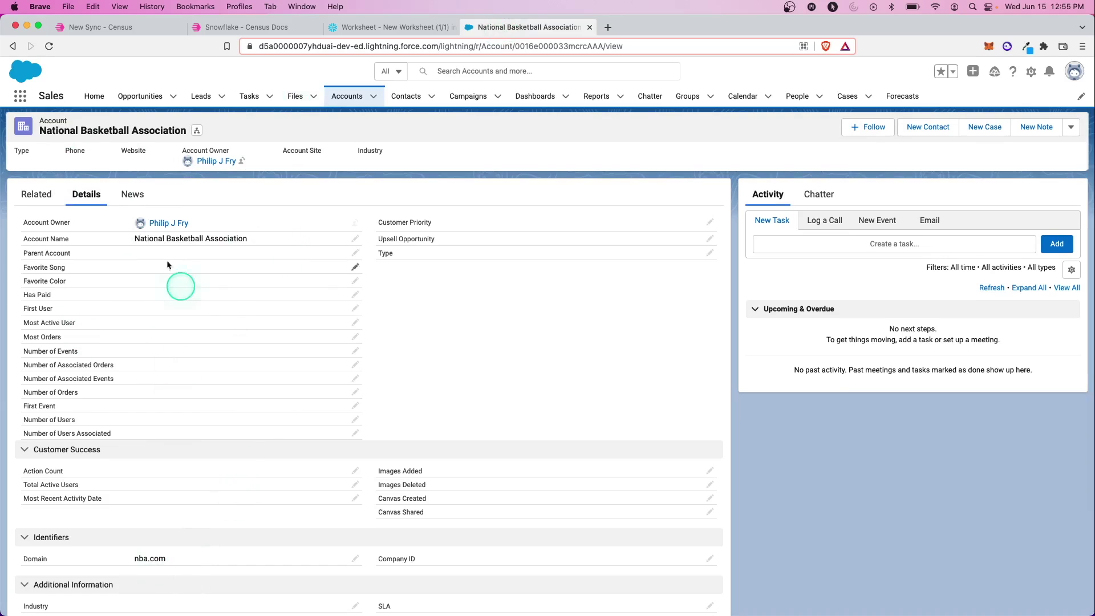
{"action": "left_click", "coordinate": [114, 27]}
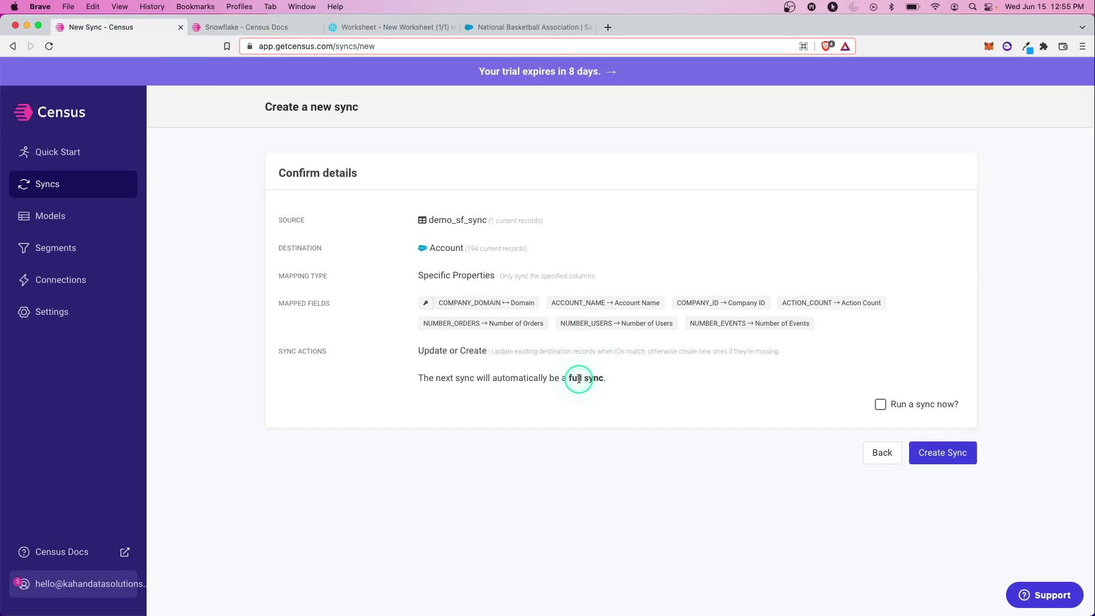
Step: Create the sync with an immediate first run and review its status and Manual schedule
{"action": "left_click", "coordinate": [943, 456]}
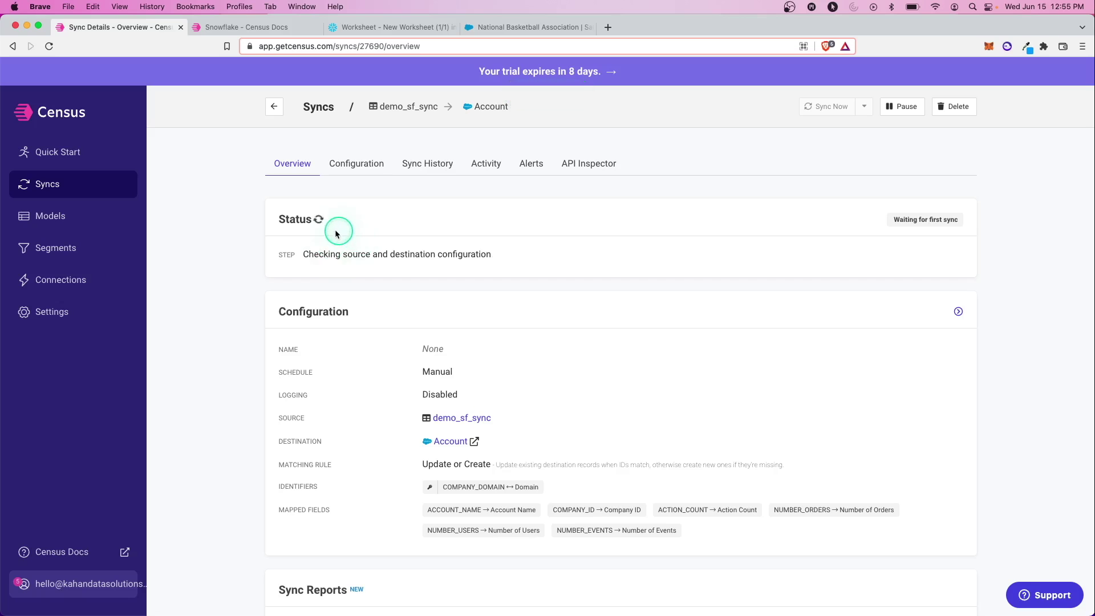
{"action": "left_click_drag", "start_coordinate": [302, 254], "coordinate": [491, 254]}
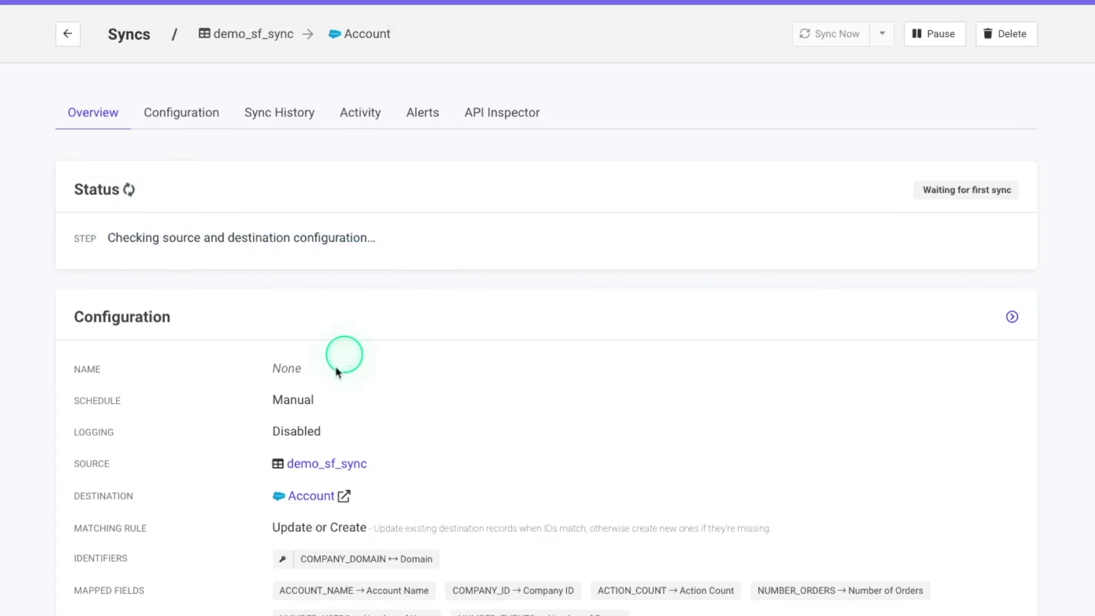
{"action": "scroll", "coordinate": [336, 369], "scroll_direction": "down", "scroll_amount": 2}
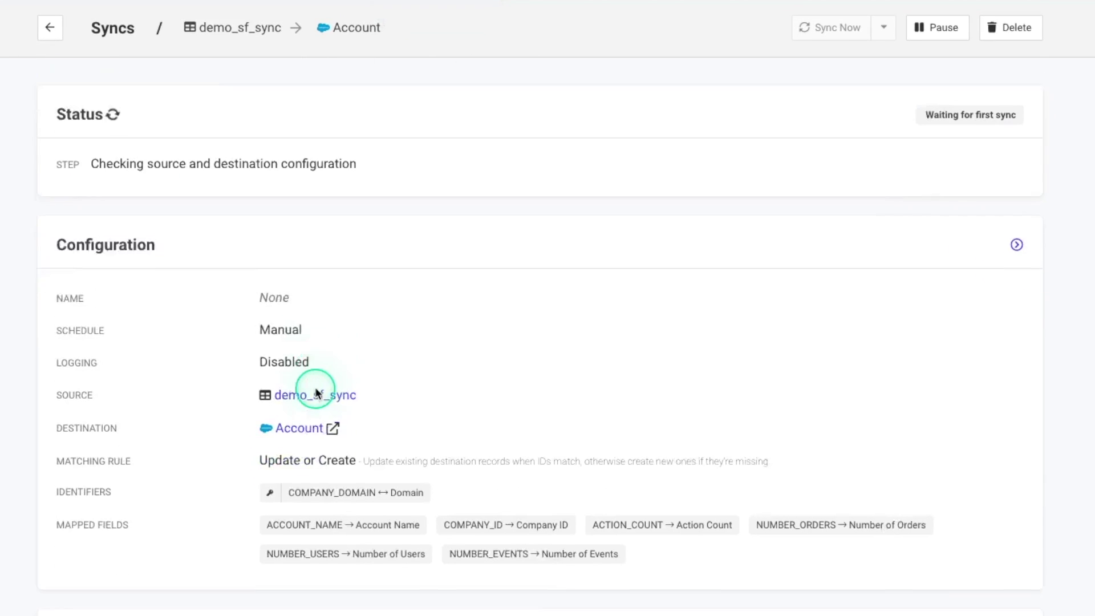
{"action": "double_click", "coordinate": [293, 403]}
{"action": "left_click", "coordinate": [297, 403]}
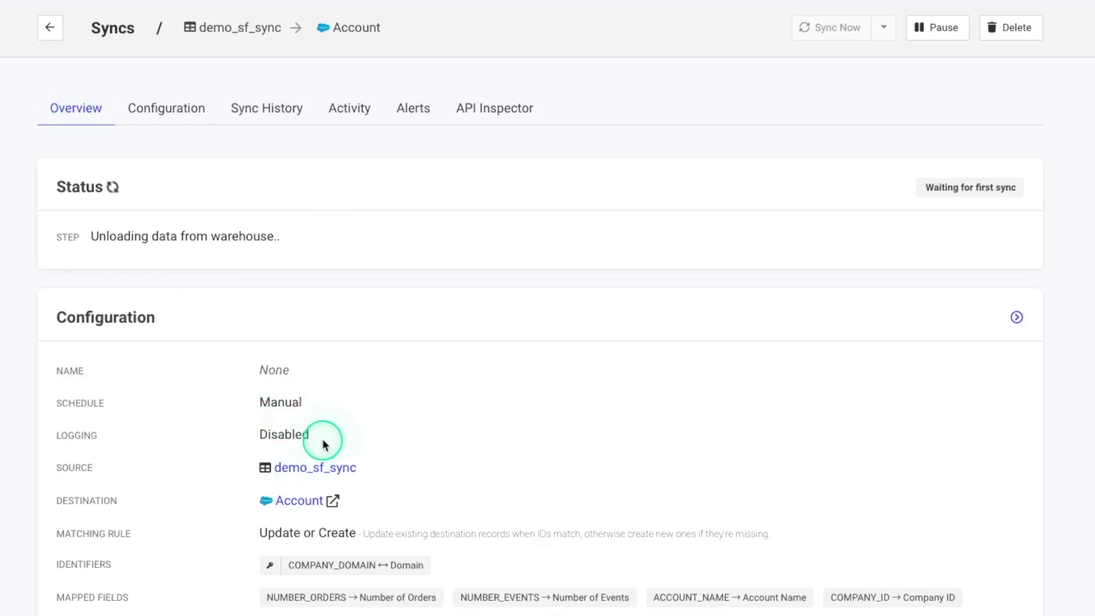
Step: Check the Disabled logging setting and view the sync's Configuration page
{"action": "double_click", "coordinate": [285, 434]}
{"action": "scroll", "coordinate": [225, 488], "scroll_direction": "down", "scroll_amount": 3}
{"action": "scroll", "coordinate": [496, 384], "scroll_direction": "up", "scroll_amount": 3}
{"action": "left_click", "coordinate": [189, 124]}
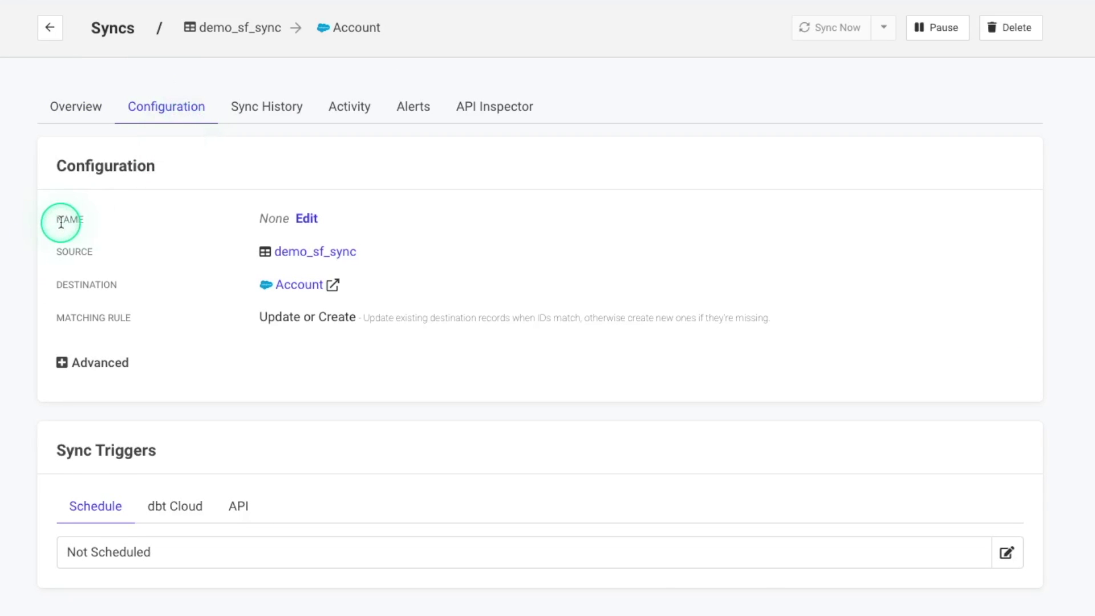
{"action": "scroll", "coordinate": [1, 437], "scroll_direction": "down", "scroll_amount": 3}
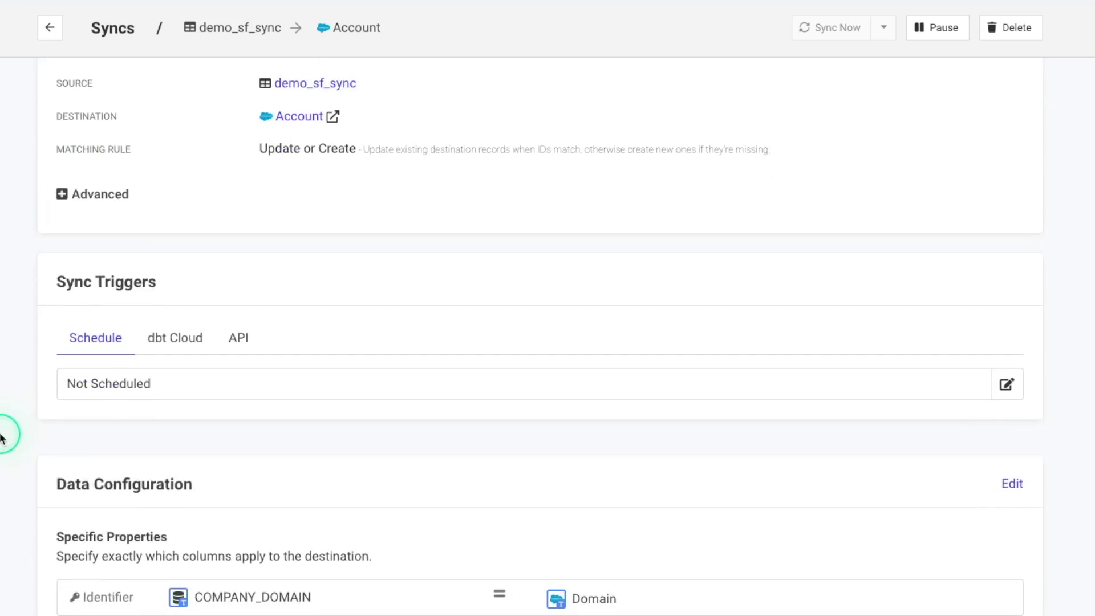
{"action": "left_click", "coordinate": [1006, 384]}
{"action": "left_click", "coordinate": [562, 366]}
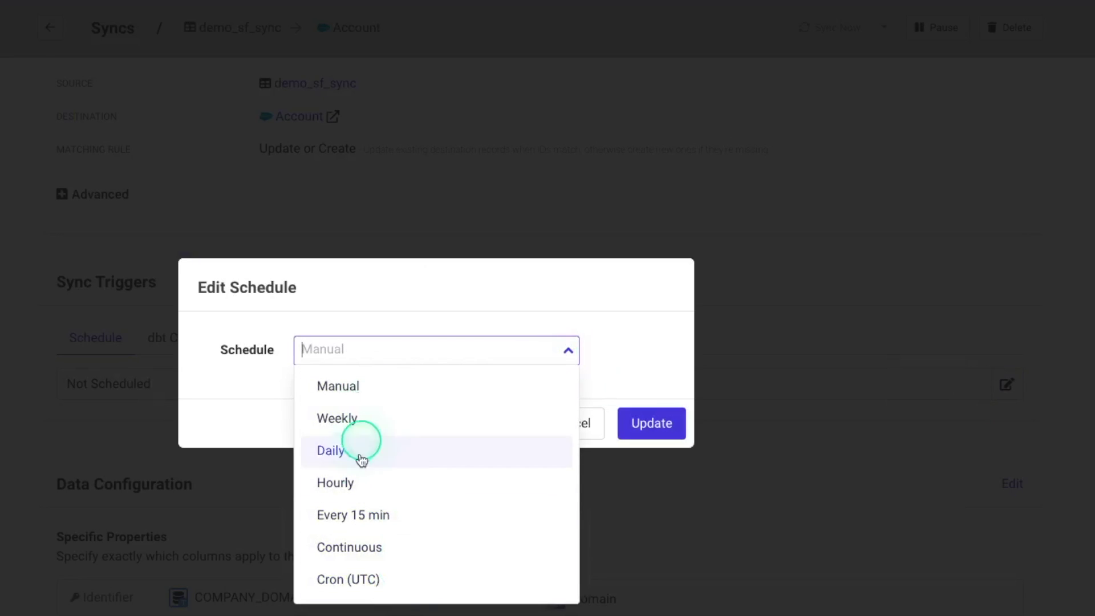
{"action": "left_click", "coordinate": [650, 363]}
{"action": "left_click", "coordinate": [573, 423]}
{"action": "scroll", "coordinate": [571, 422], "scroll_direction": "down", "scroll_amount": 6}
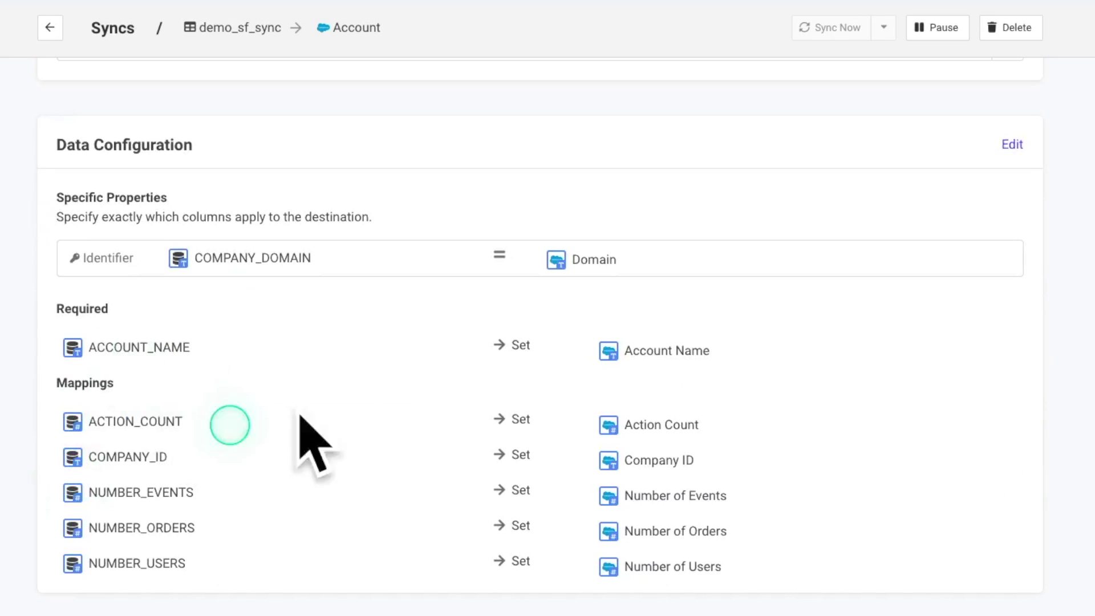
{"action": "scroll", "coordinate": [218, 433], "scroll_direction": "up", "scroll_amount": 10}
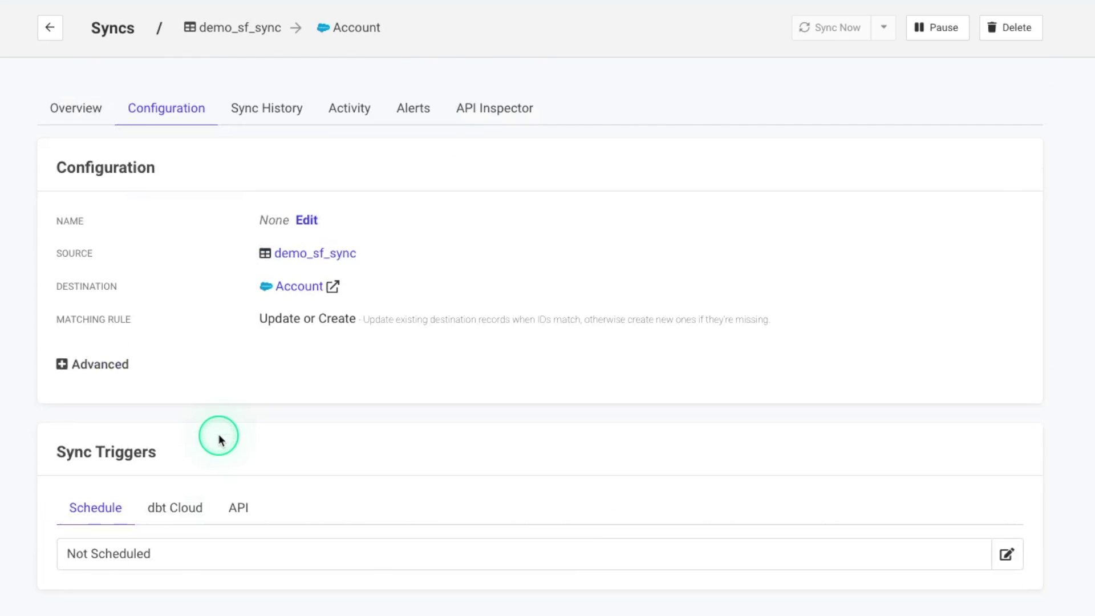
{"action": "left_click", "coordinate": [74, 112]}
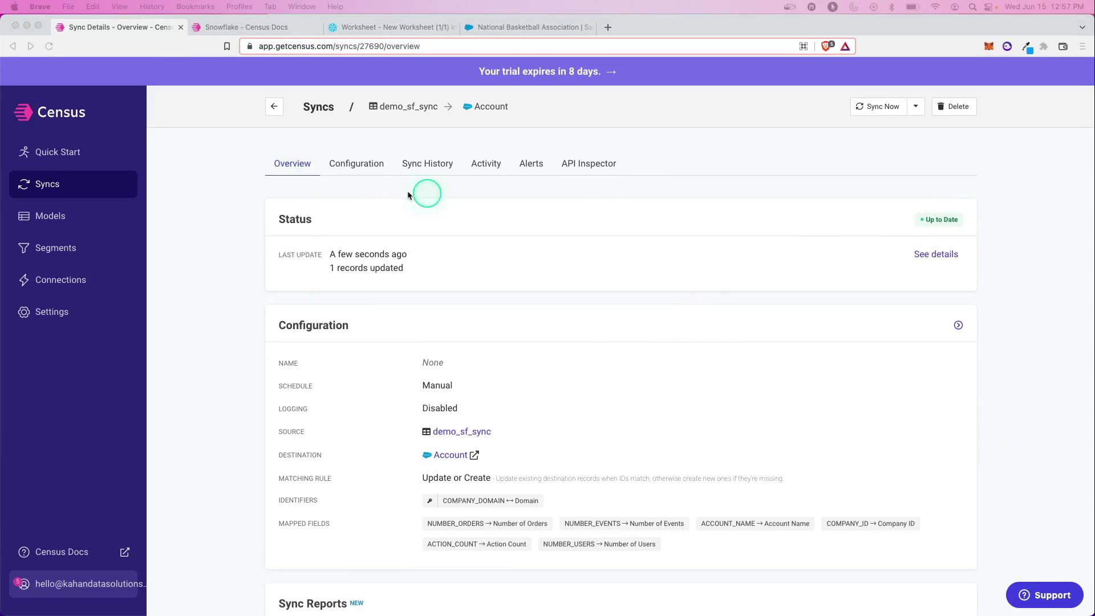
Step: Open Sync History to see the completed manual full sync: 1 source record, 1 updated
{"action": "left_click", "coordinate": [428, 165]}
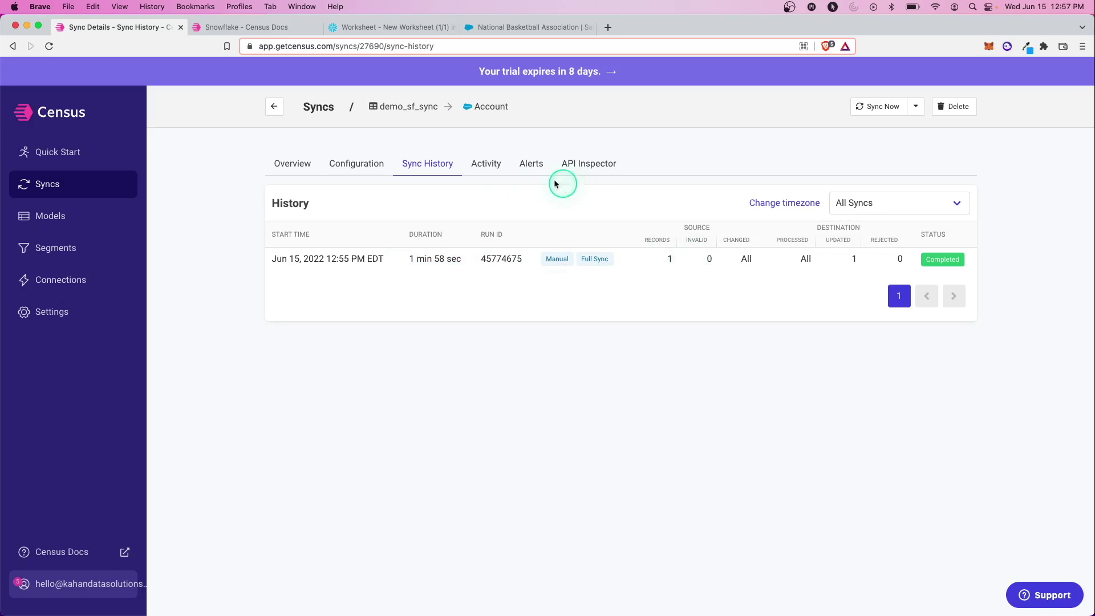
{"action": "left_click", "coordinate": [254, 35]}
Step: Reload the NBA account to verify synced counts and Company ID, then open Census Connections
{"action": "left_click", "coordinate": [527, 27]}
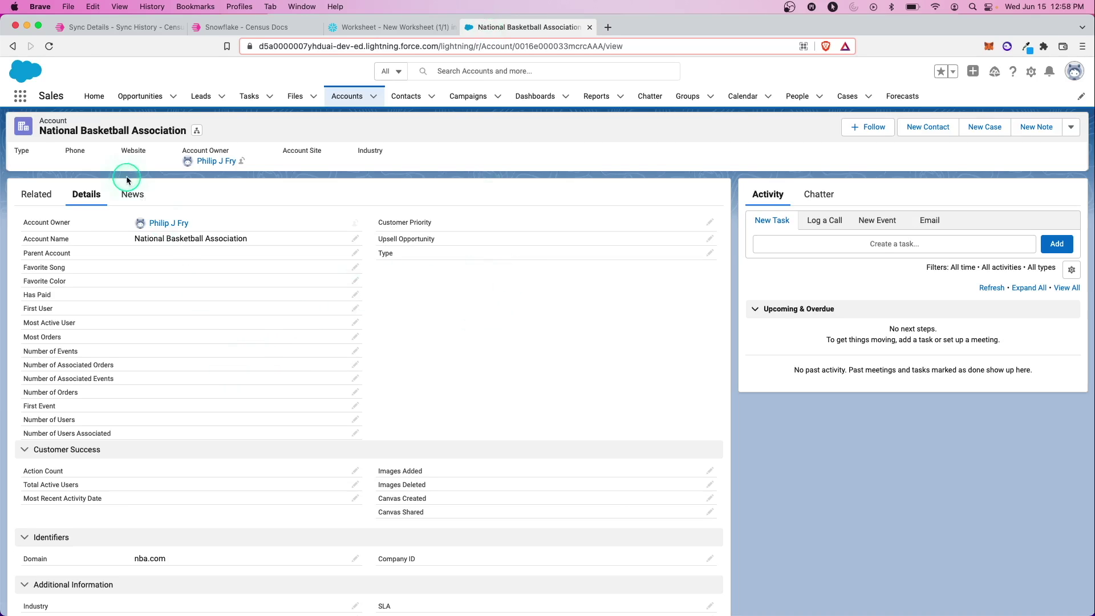
{"action": "left_click", "coordinate": [50, 48]}
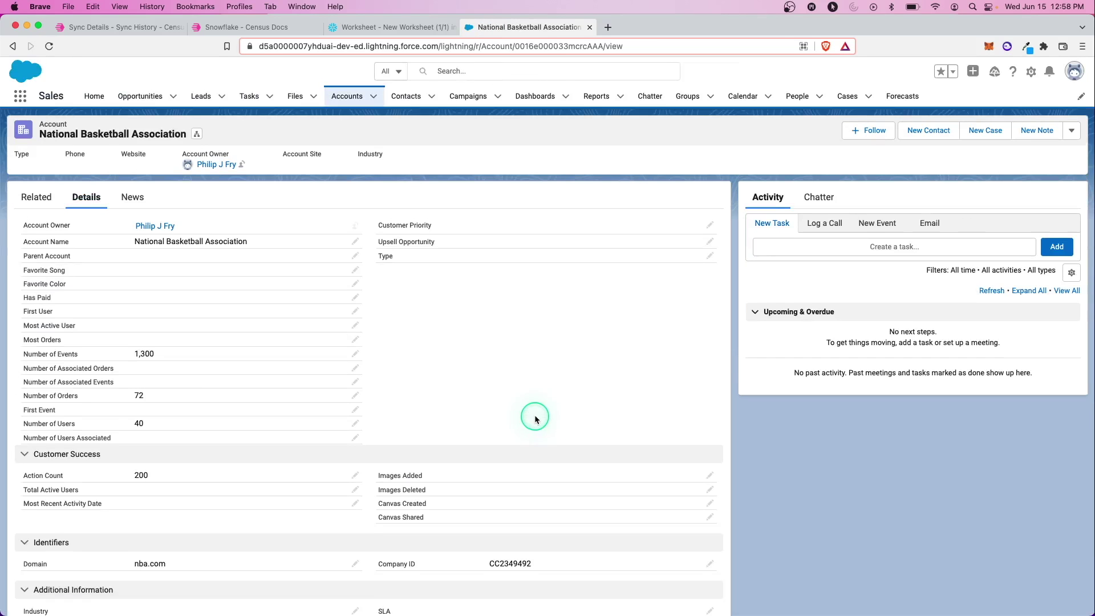
{"action": "left_click_drag", "start_coordinate": [124, 357], "coordinate": [168, 355]}
{"action": "double_click", "coordinate": [143, 424]}
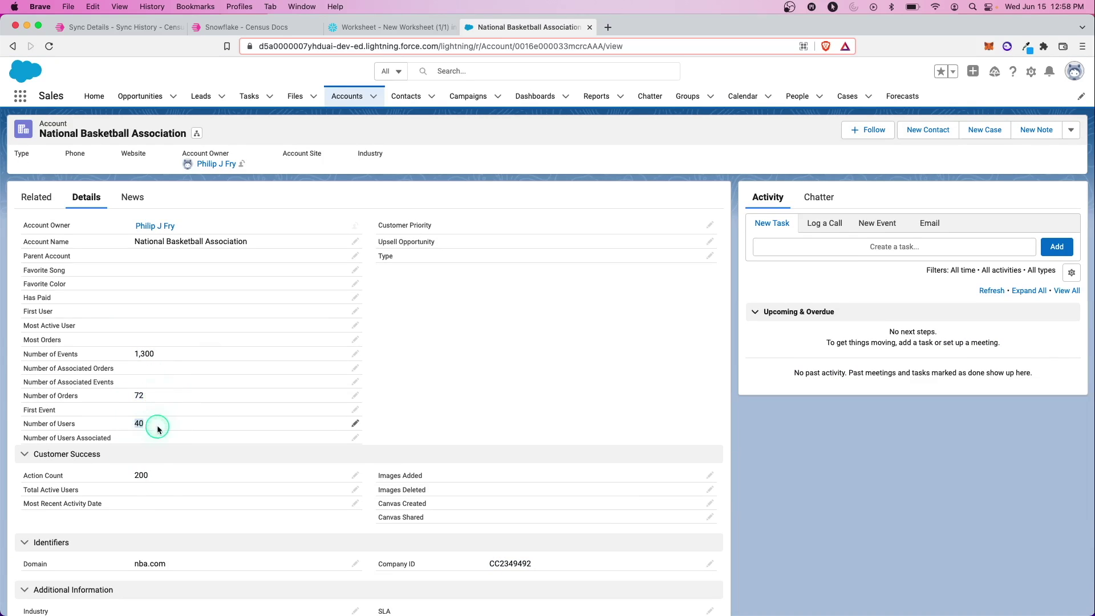
{"action": "left_click", "coordinate": [140, 477]}
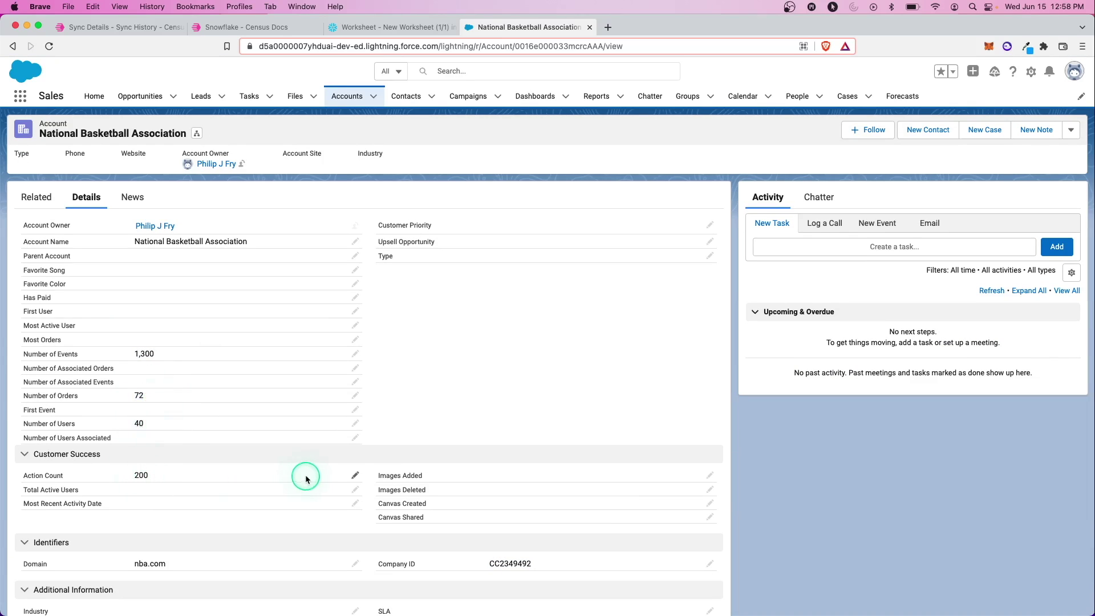
{"action": "scroll", "coordinate": [464, 436], "scroll_direction": "down", "scroll_amount": 2}
{"action": "scroll", "coordinate": [464, 436], "scroll_direction": "up", "scroll_amount": 2}
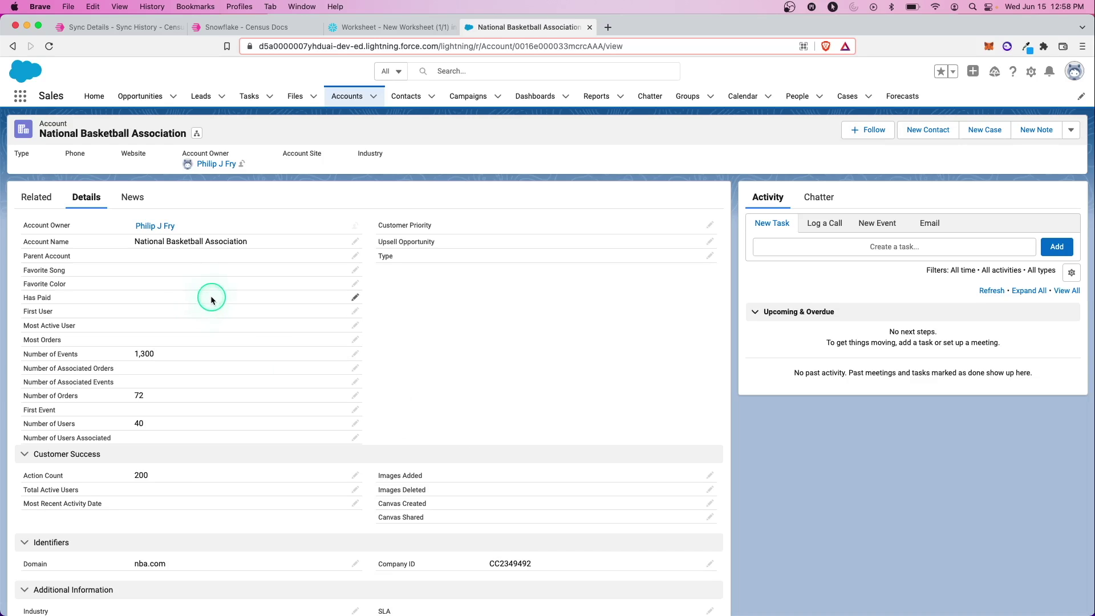
{"action": "scroll", "coordinate": [85, 365], "scroll_direction": "down", "scroll_amount": 1}
{"action": "scroll", "coordinate": [85, 365], "scroll_direction": "down", "scroll_amount": 1}
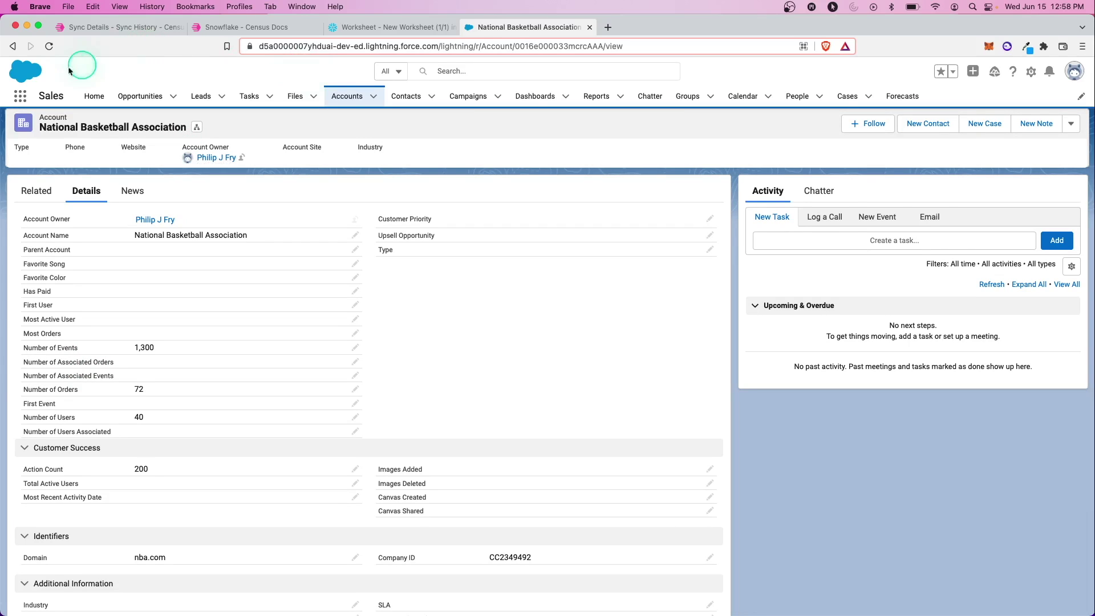
{"action": "left_click", "coordinate": [146, 28]}
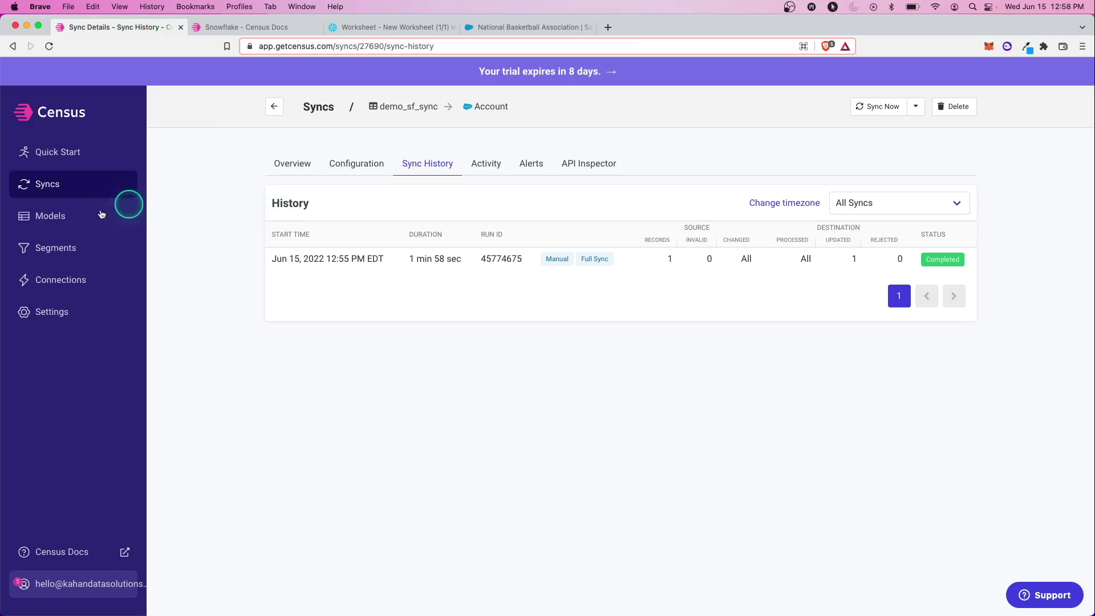
{"action": "left_click", "coordinate": [54, 279]}
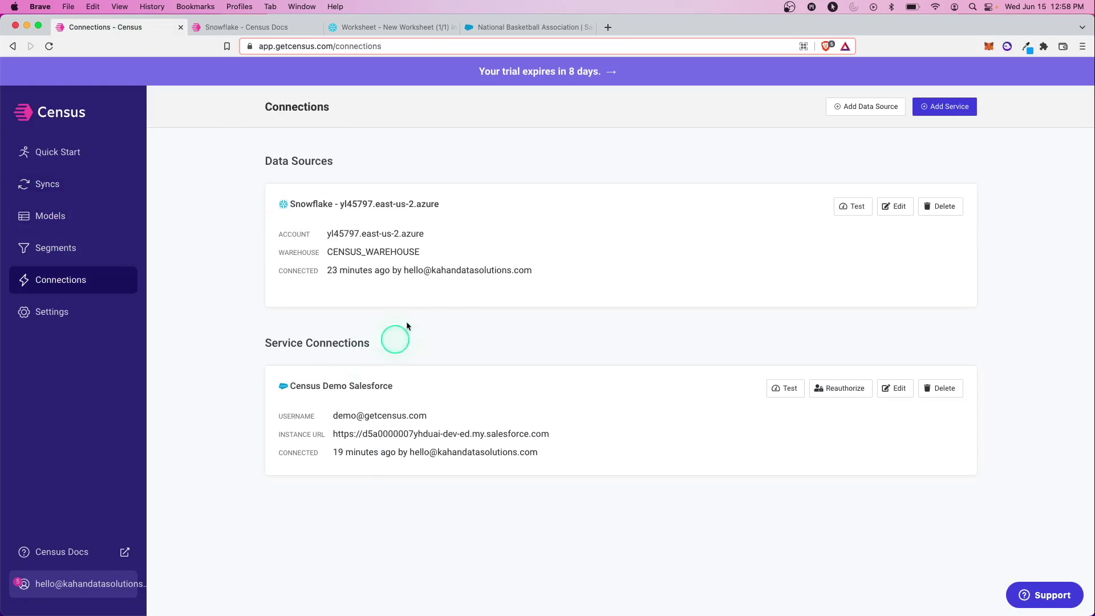